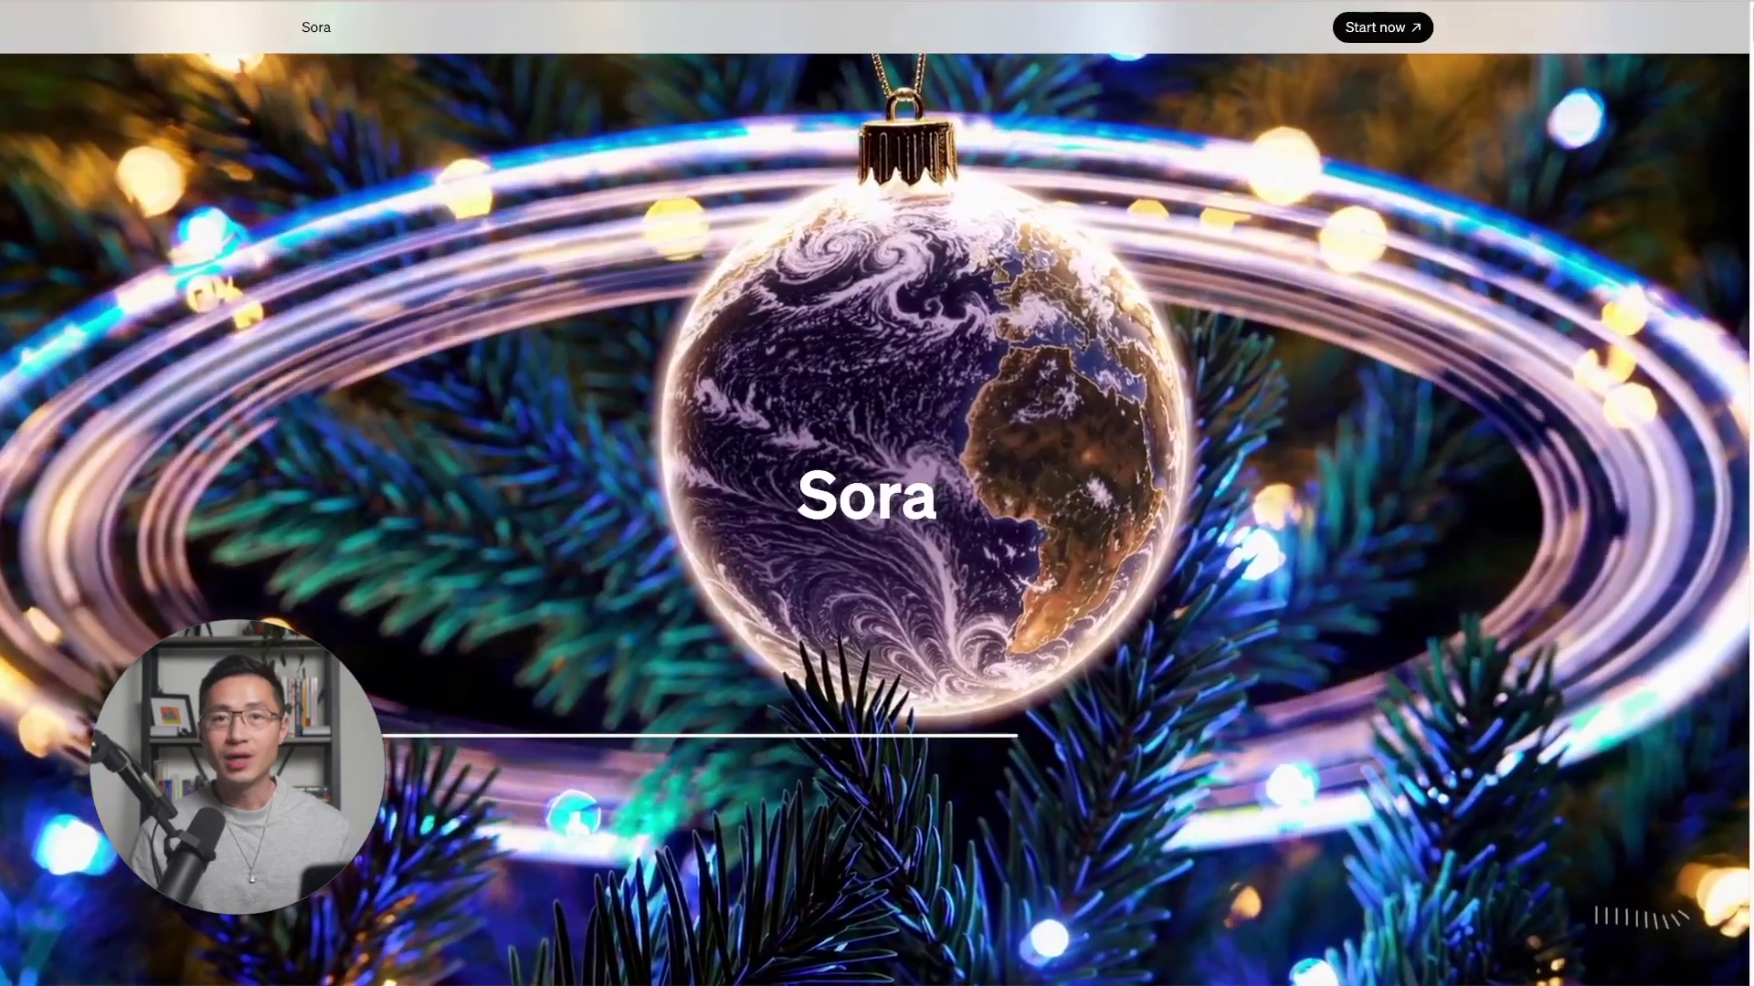
Step: Scroll down through the Sora landing gallery to reach the Recent videos page and its prompt bar
{"action": "scroll", "coordinate": [877, 494], "scroll_direction": "down", "scroll_amount": 5}
{"action": "scroll", "coordinate": [877, 493], "scroll_direction": "down", "scroll_amount": 3}
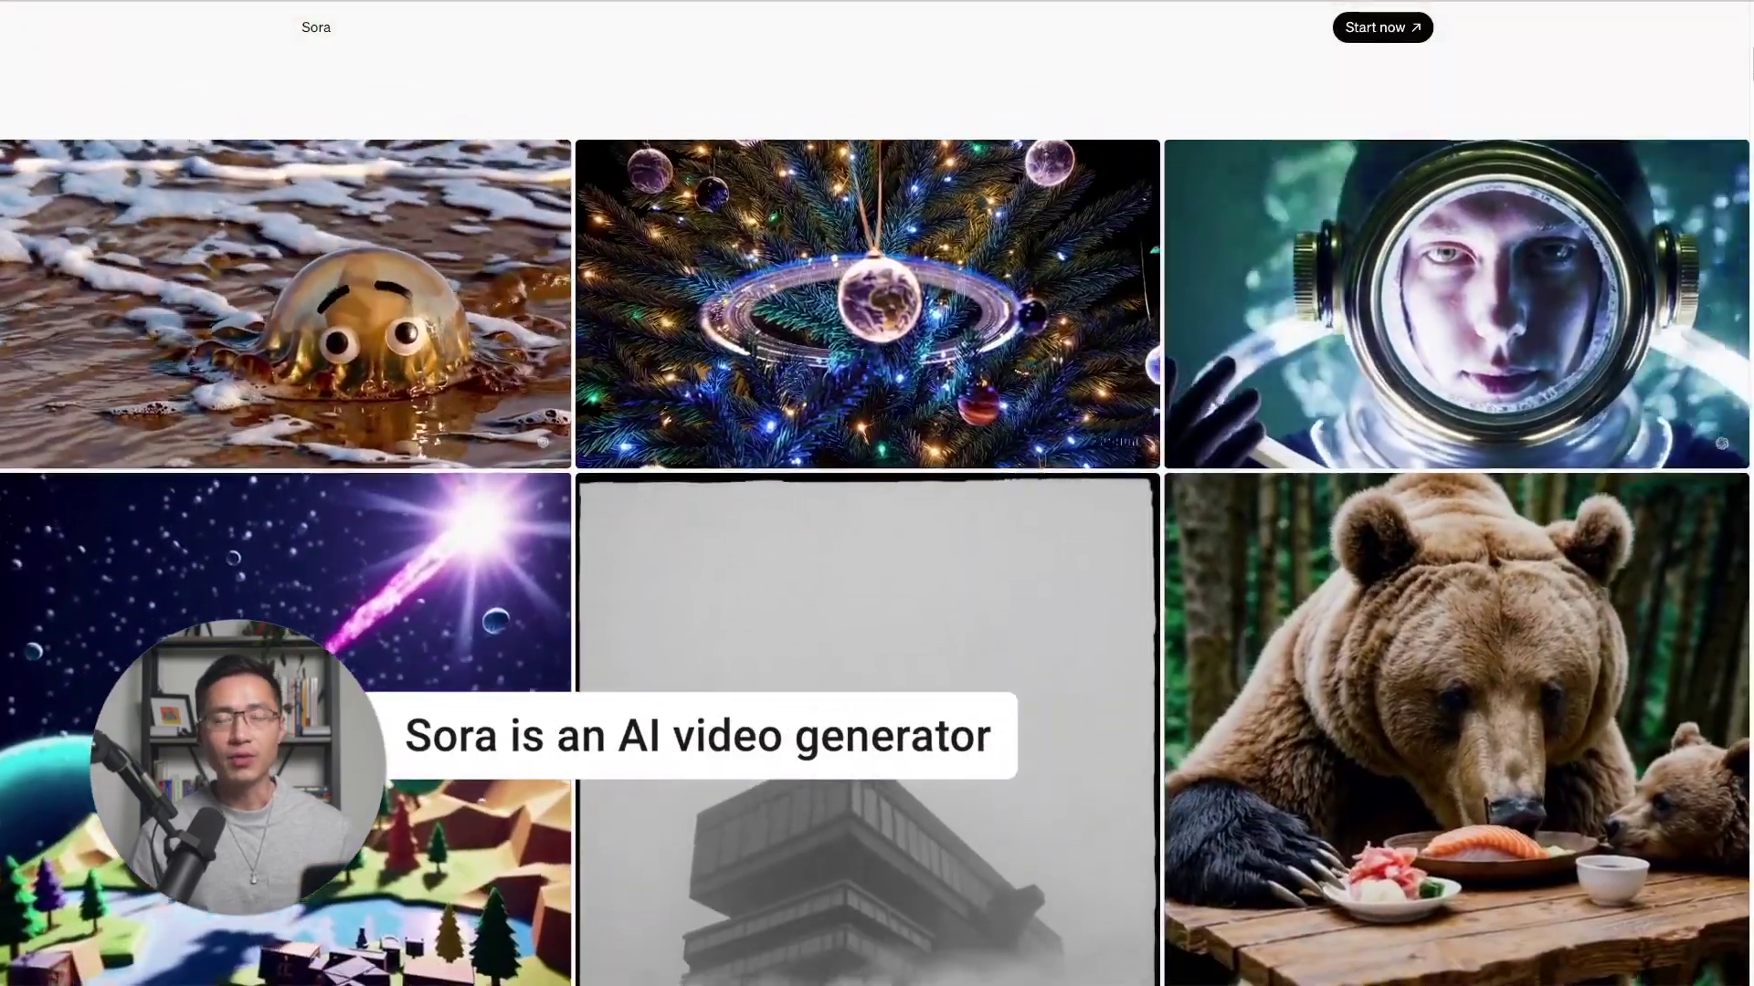
{"action": "scroll", "coordinate": [877, 493], "scroll_direction": "down", "scroll_amount": 3}
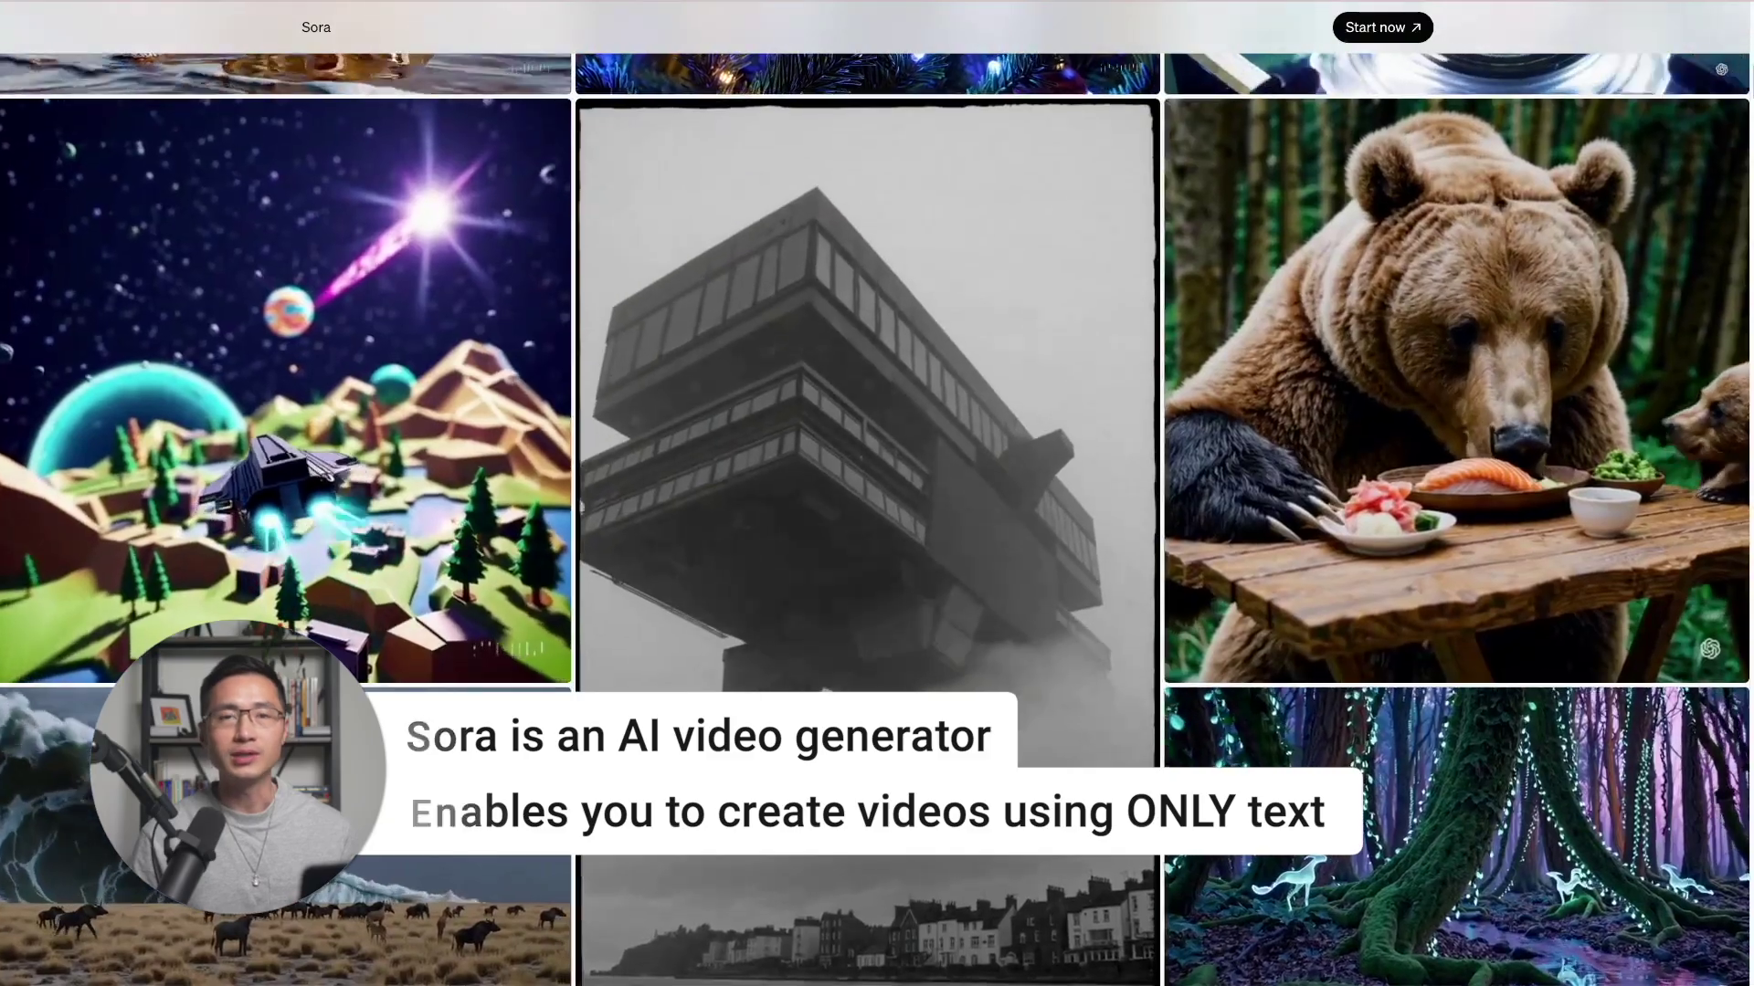
{"action": "scroll", "coordinate": [877, 493], "scroll_direction": "down", "scroll_amount": 2}
{"action": "scroll", "coordinate": [877, 493], "scroll_direction": "down", "scroll_amount": 5}
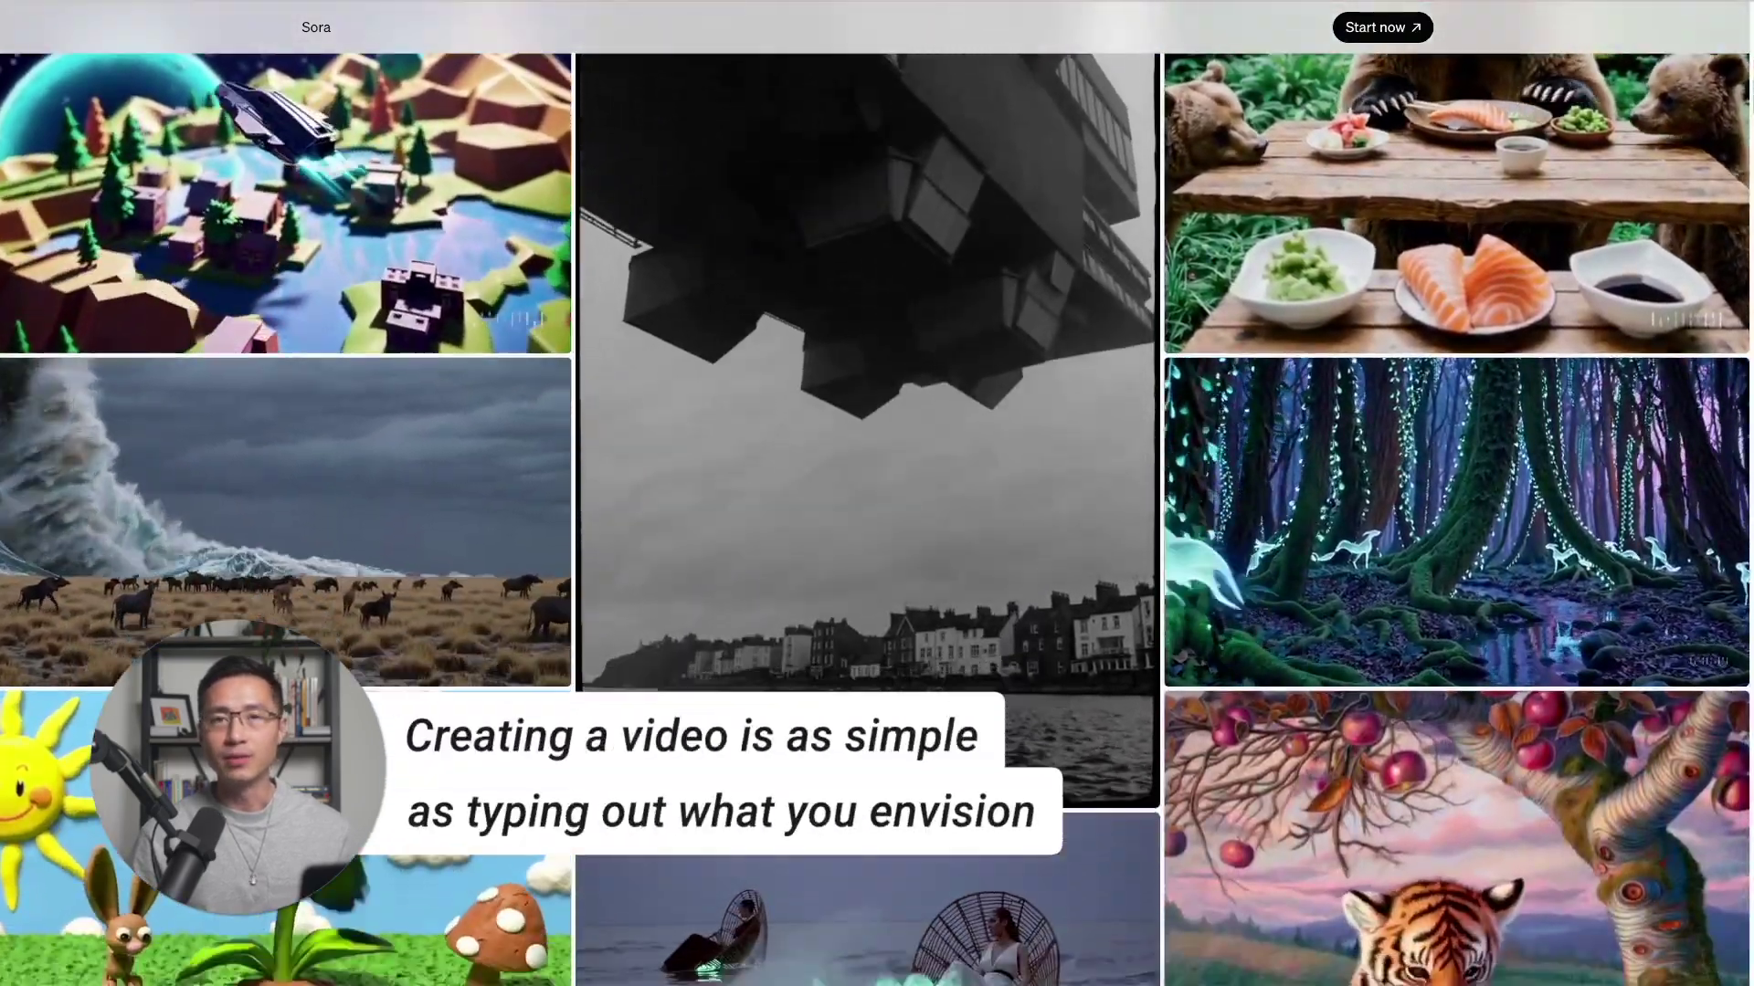
{"action": "scroll", "coordinate": [877, 493], "scroll_direction": "down", "scroll_amount": 5}
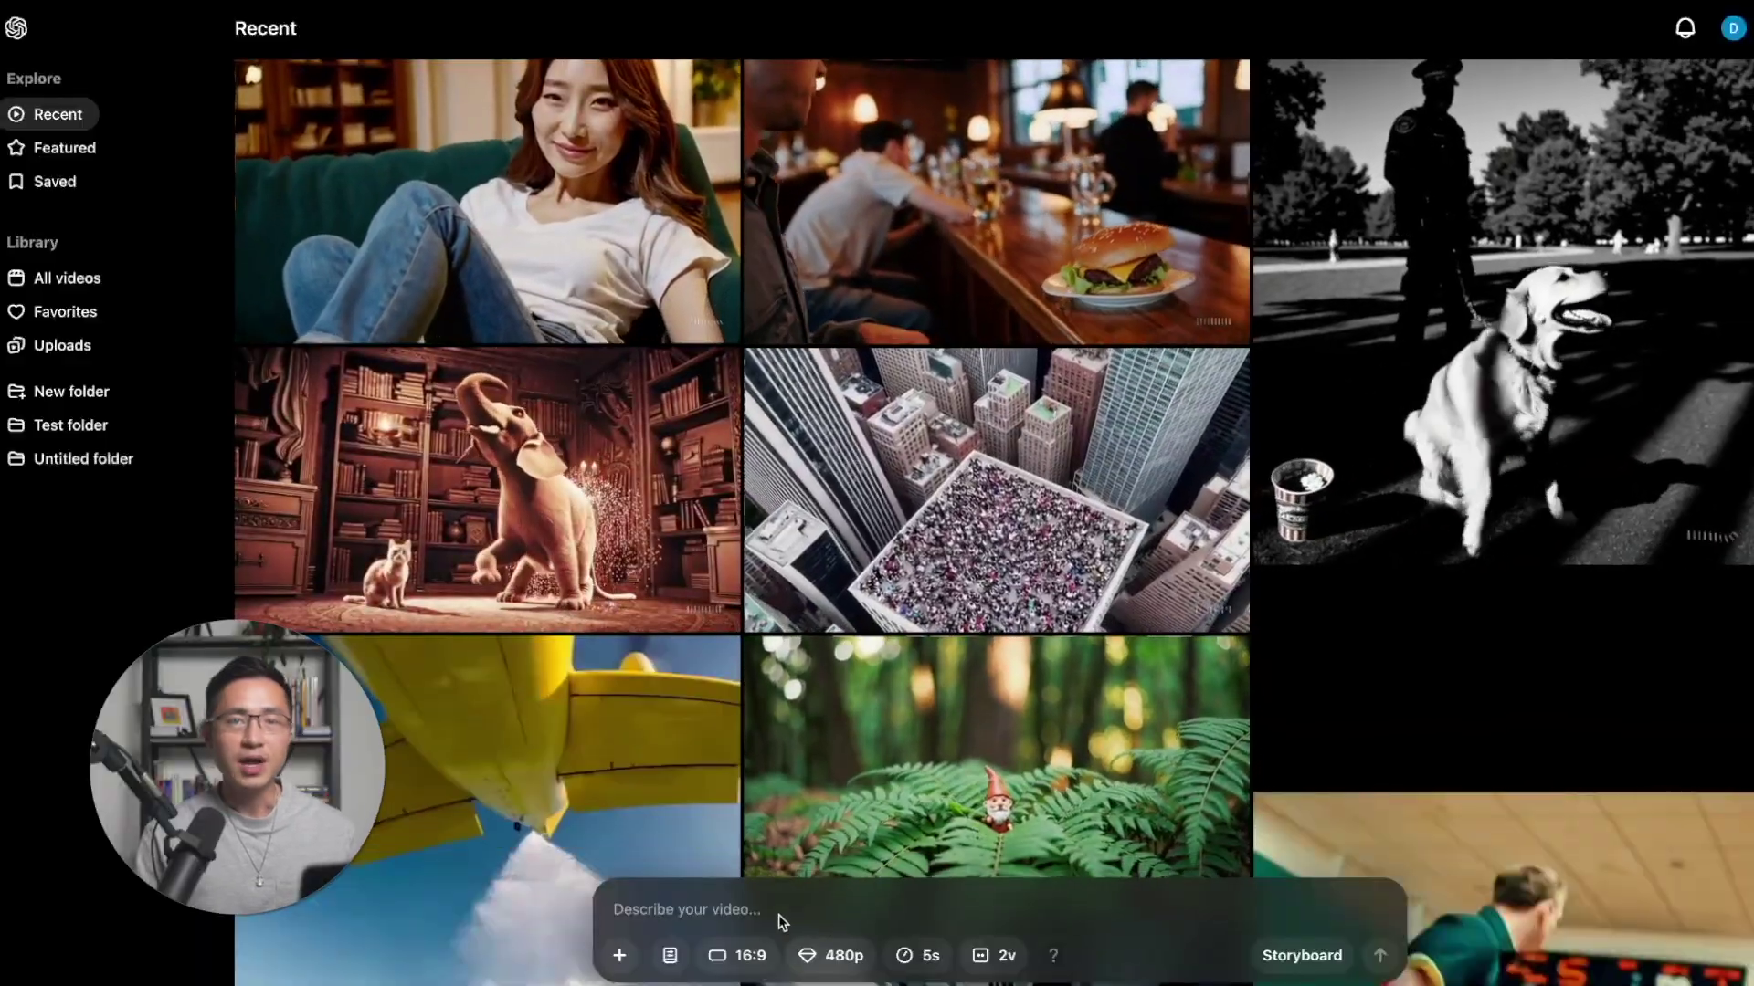
Step: Enter 'a cat playing the piano' in the prompt box, browse Recent, then switch to Featured
{"action": "left_click", "coordinate": [778, 914]}
{"action": "type", "text": "a cat playing the piano"}
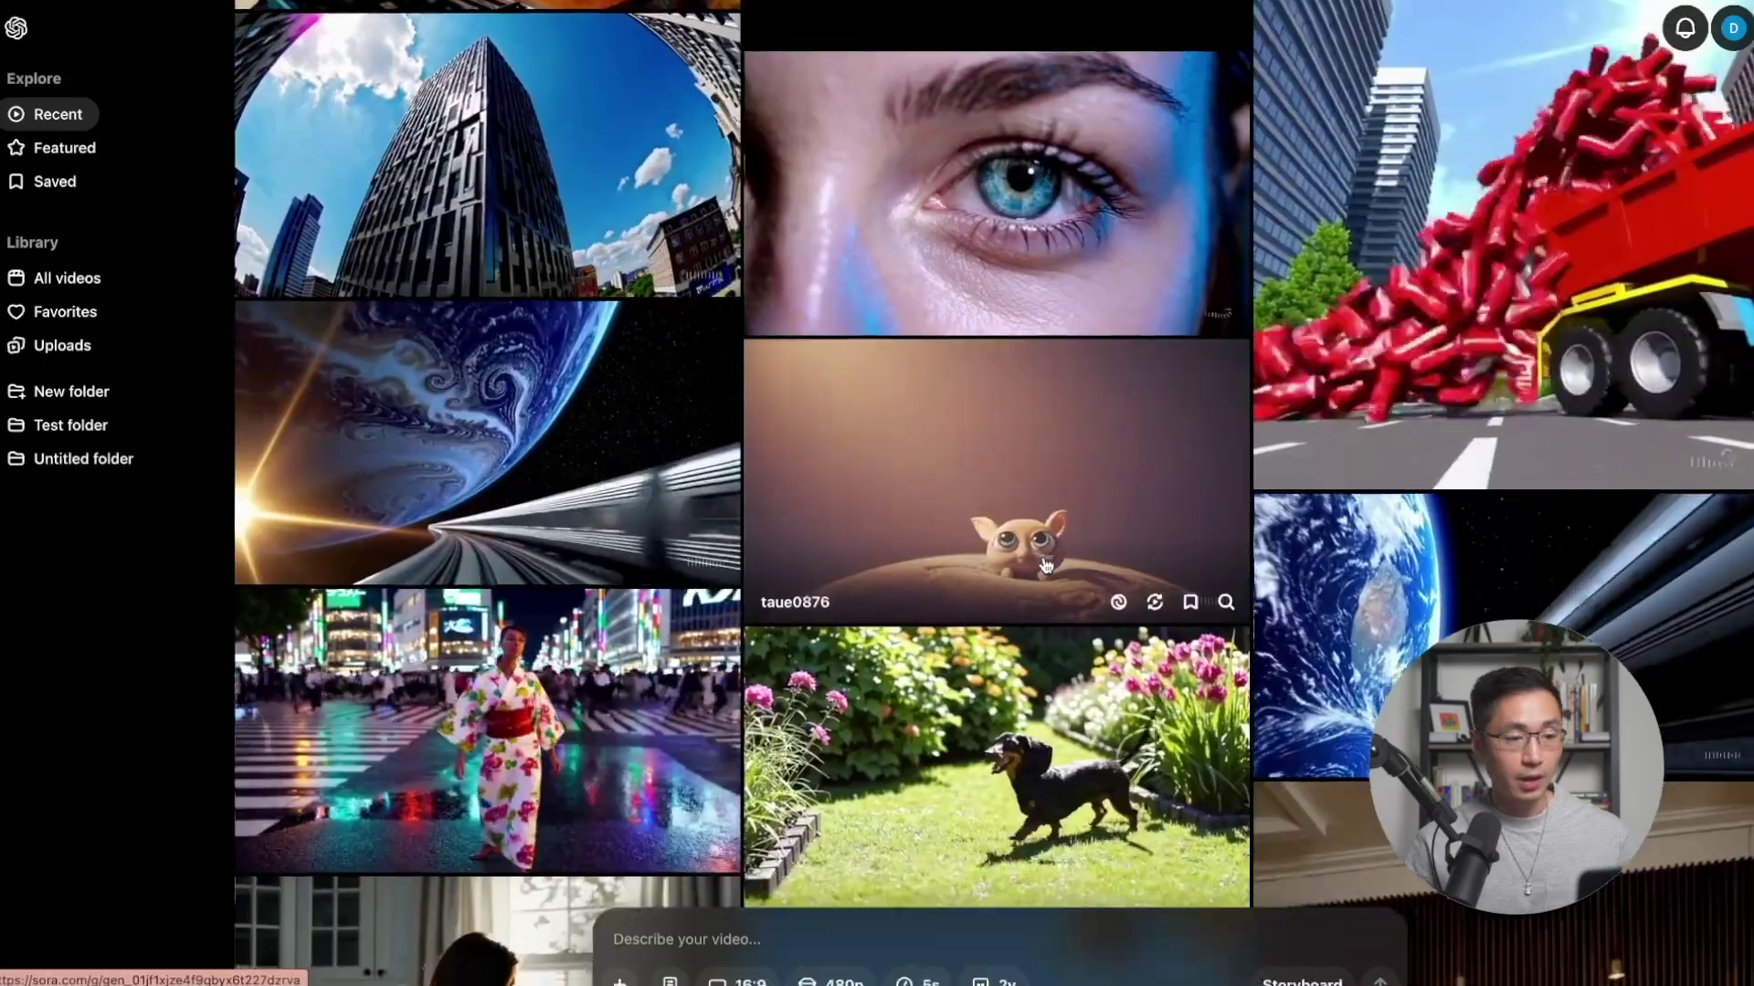
{"action": "scroll", "coordinate": [1049, 566], "scroll_direction": "down", "scroll_amount": 5}
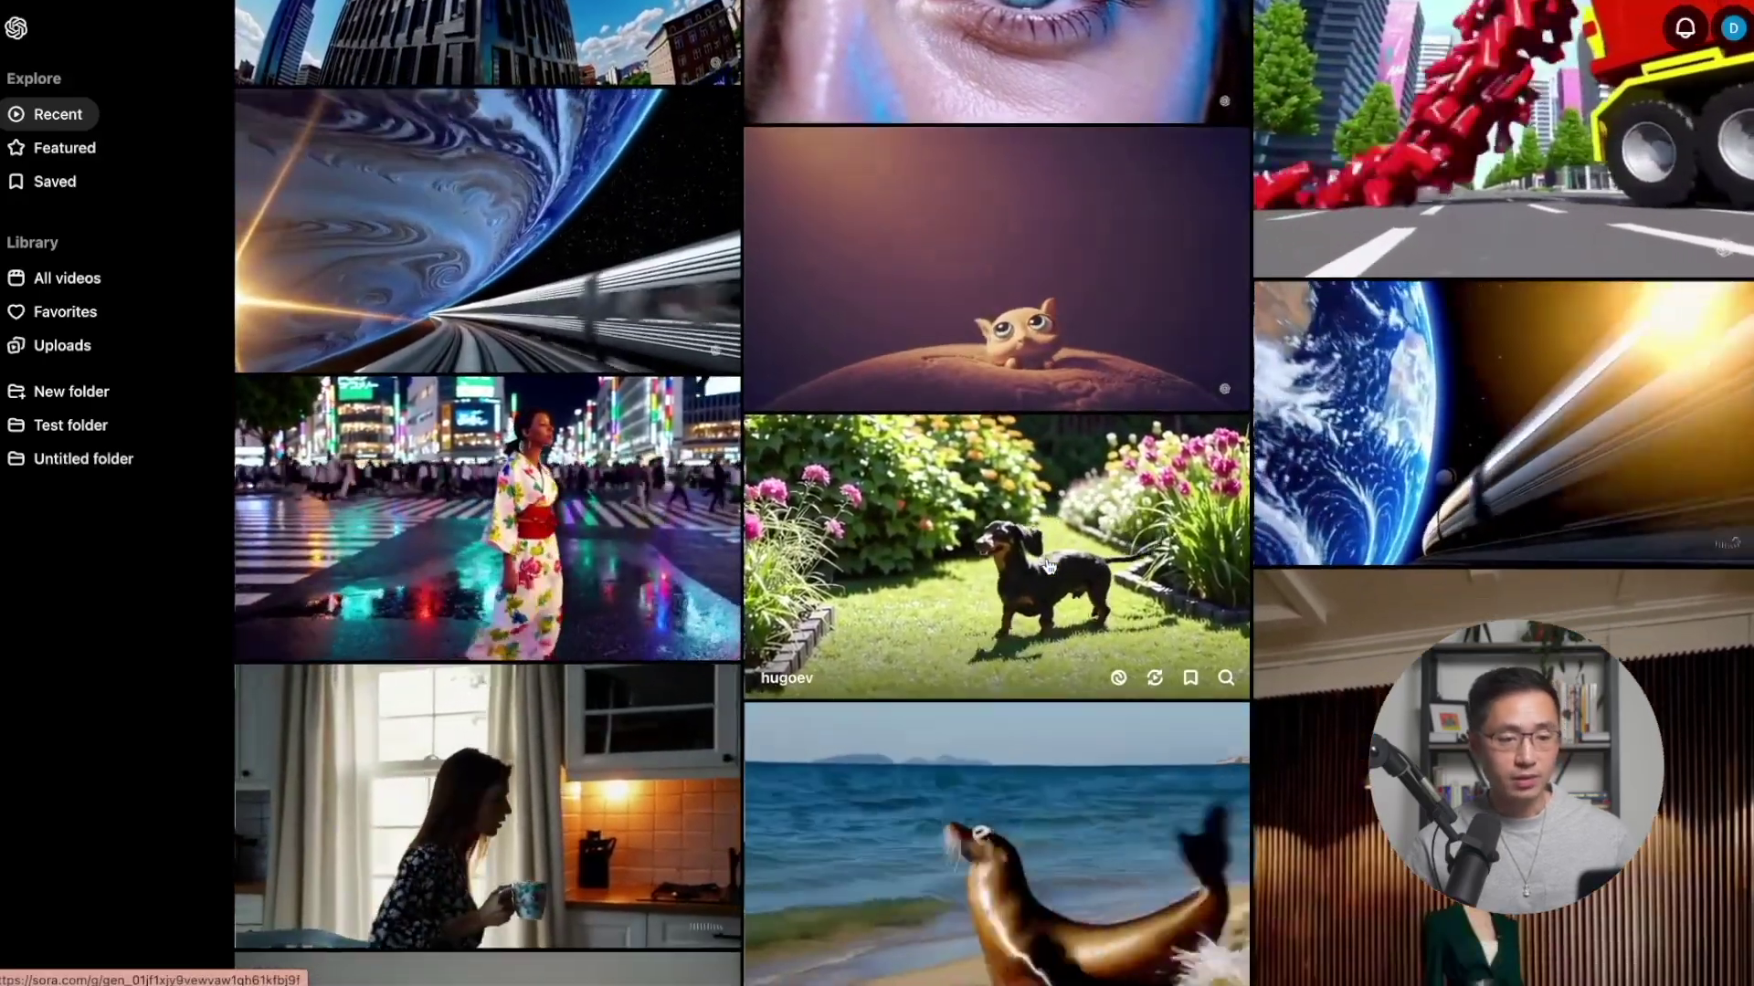
{"action": "scroll", "coordinate": [1049, 566], "scroll_direction": "down", "scroll_amount": 5}
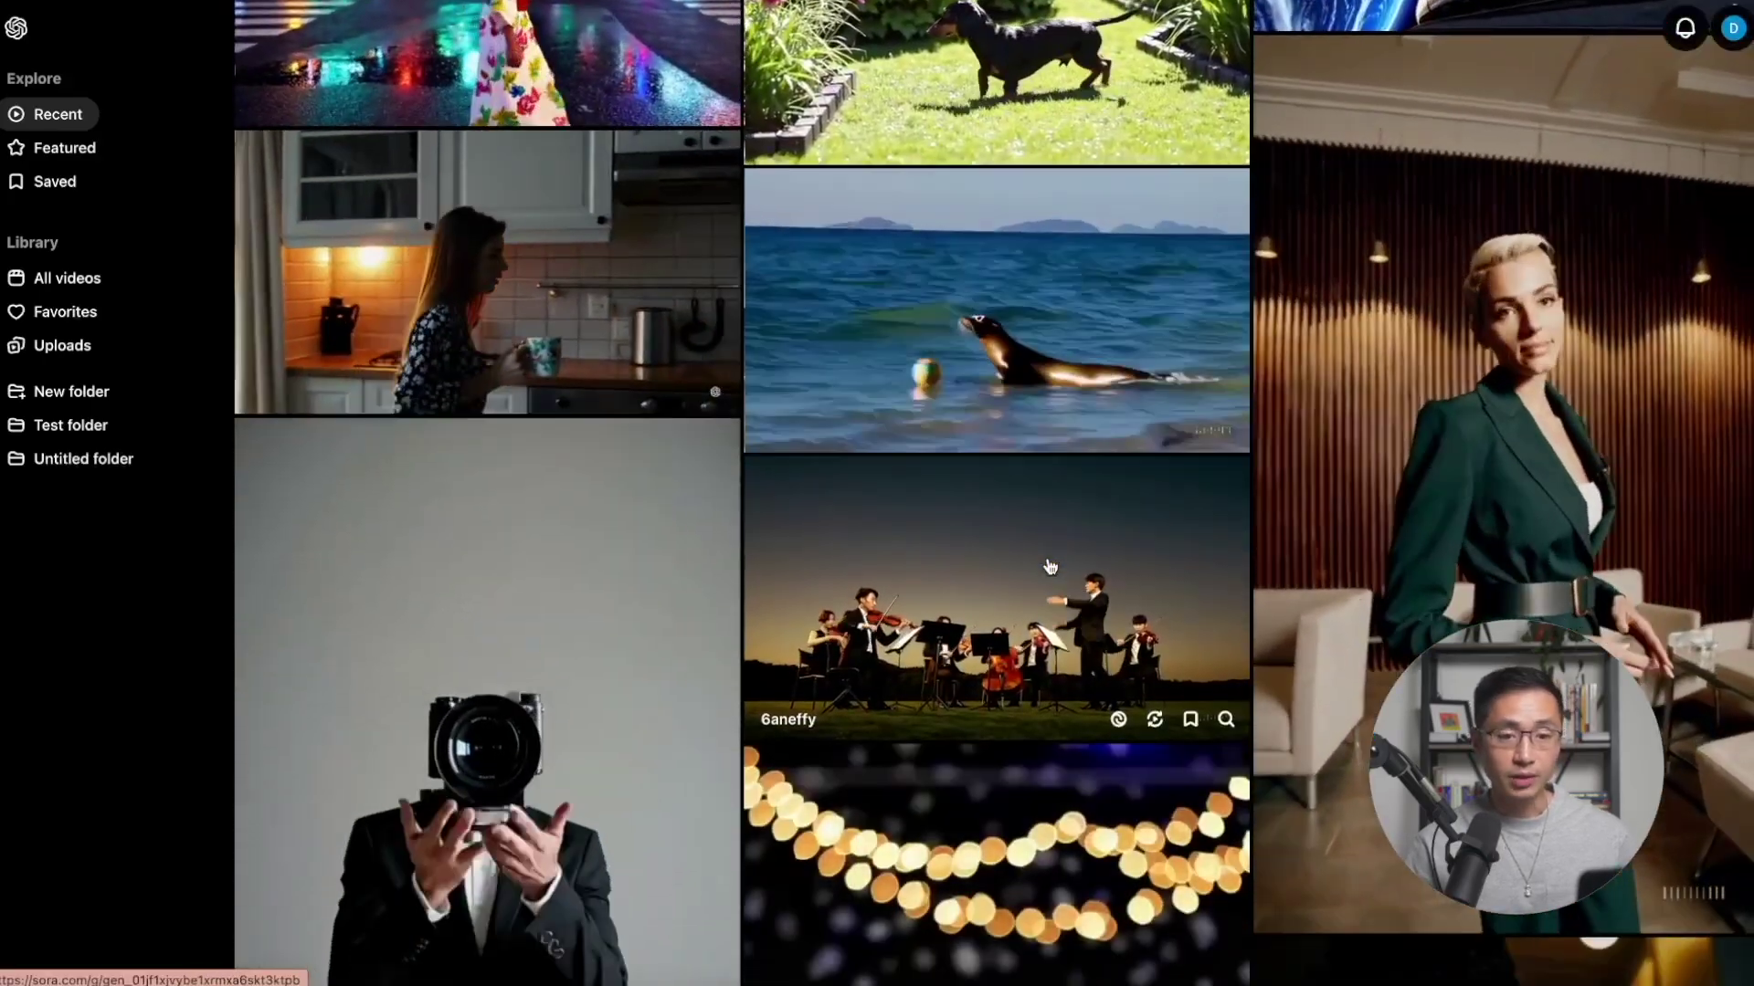
{"action": "left_click", "coordinate": [86, 155]}
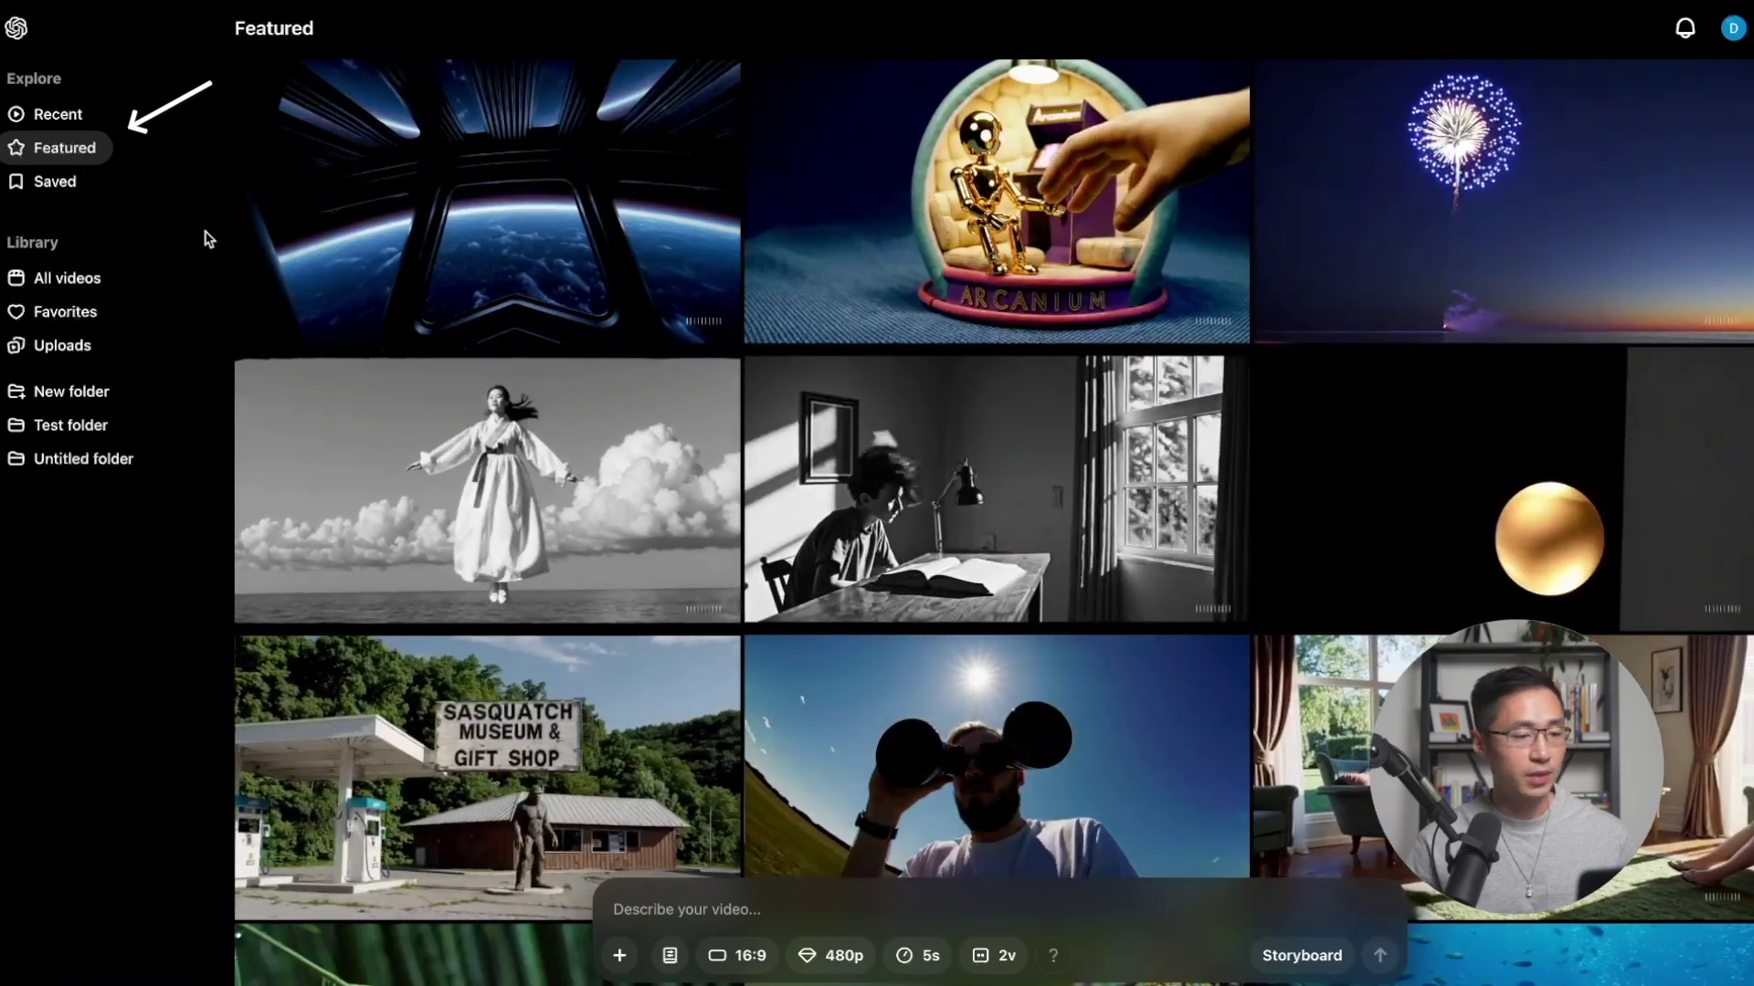
Step: Scroll the Featured grid and open 'Pitbull's Futuristic Adventure', the pitbull-on-hoverboard video
{"action": "scroll", "coordinate": [869, 422], "scroll_direction": "down", "scroll_amount": 1}
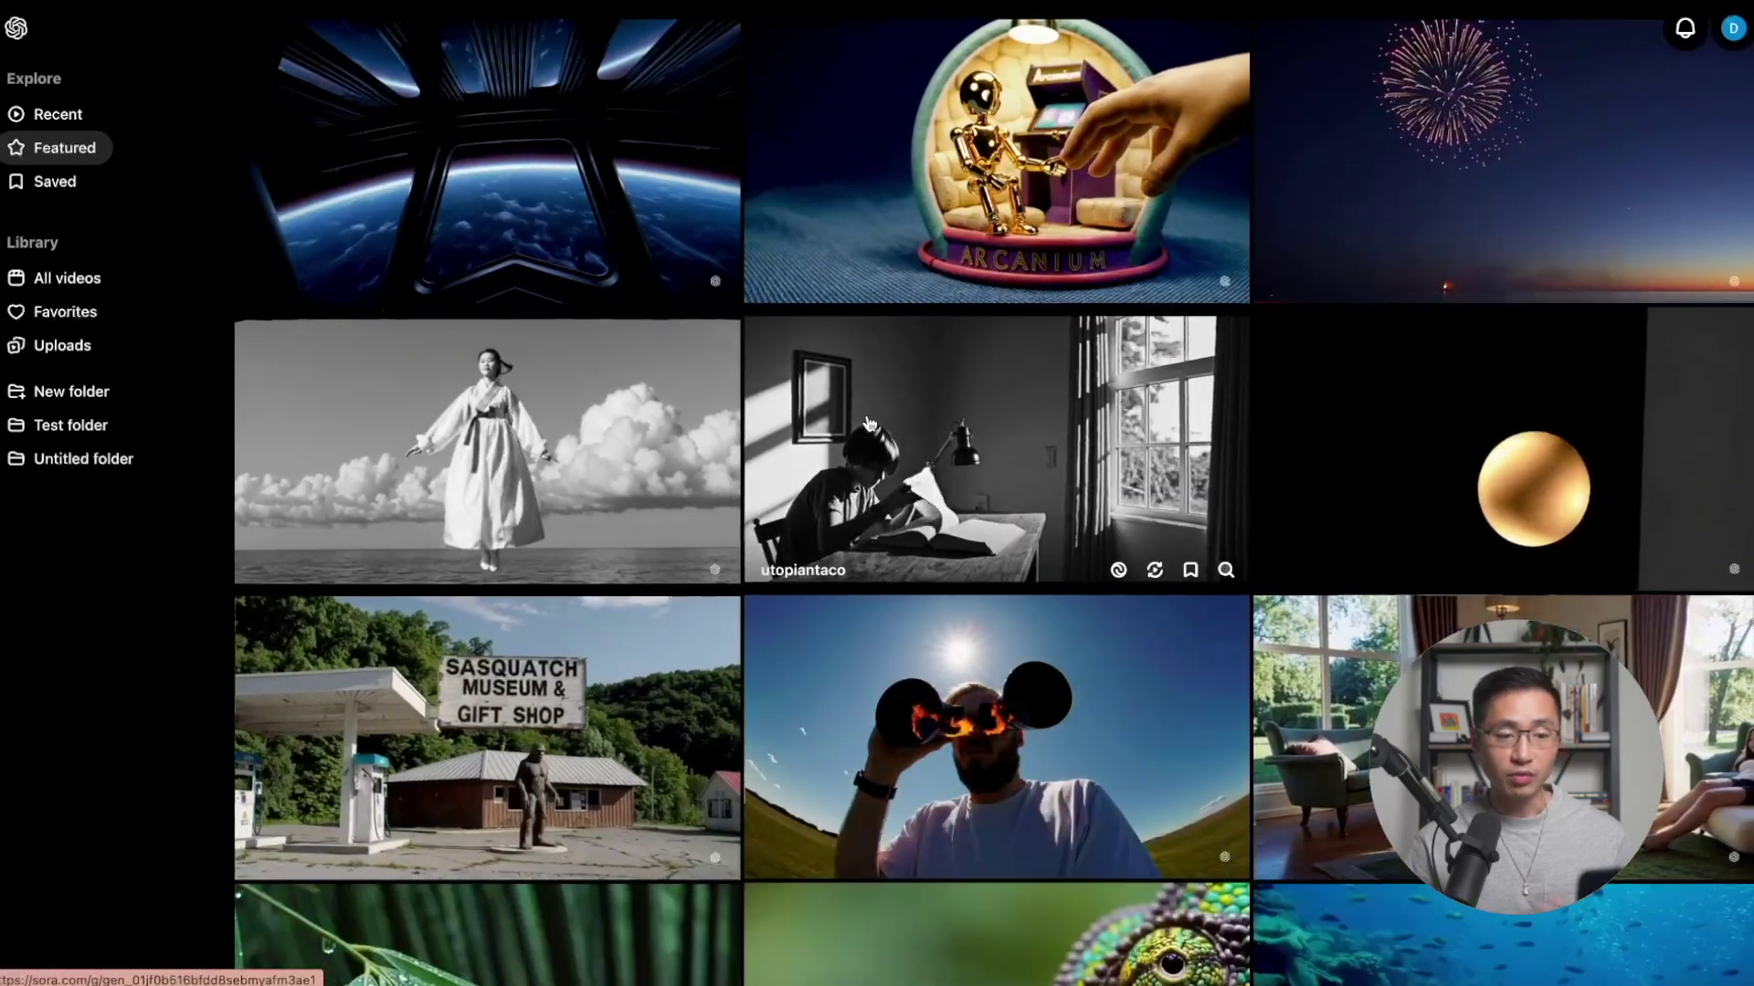
{"action": "scroll", "coordinate": [869, 423], "scroll_direction": "down", "scroll_amount": 7}
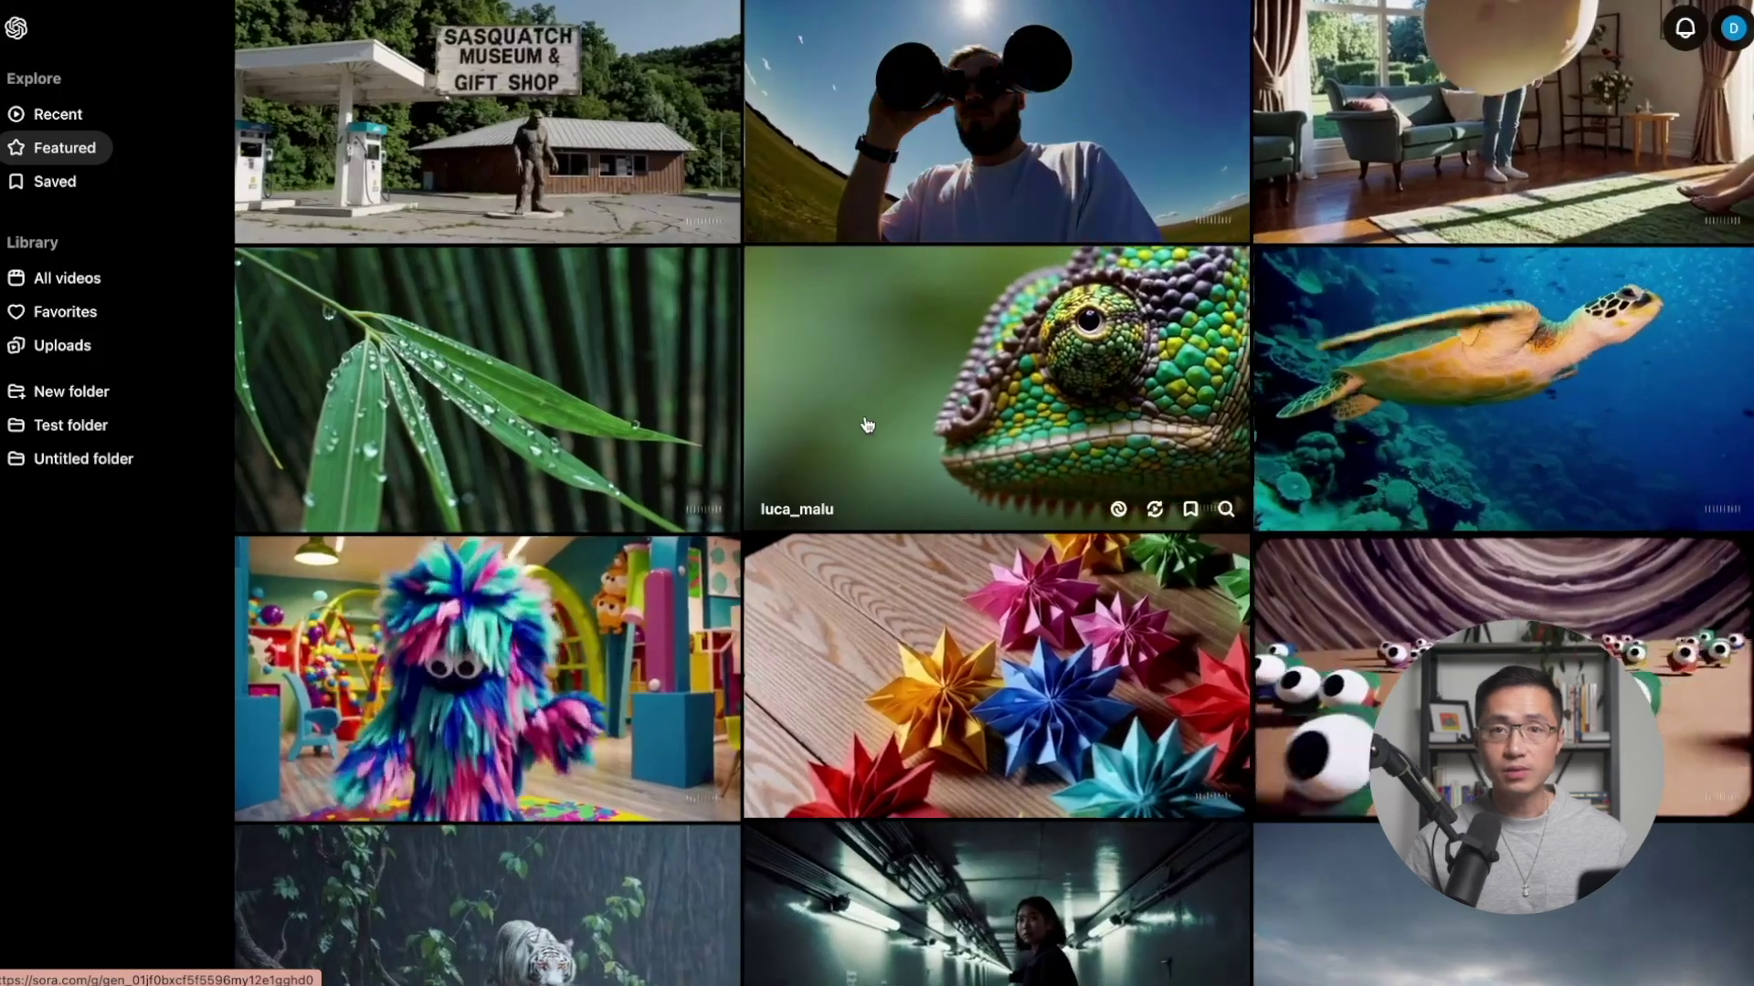
{"action": "scroll", "coordinate": [867, 425], "scroll_direction": "down", "scroll_amount": 1}
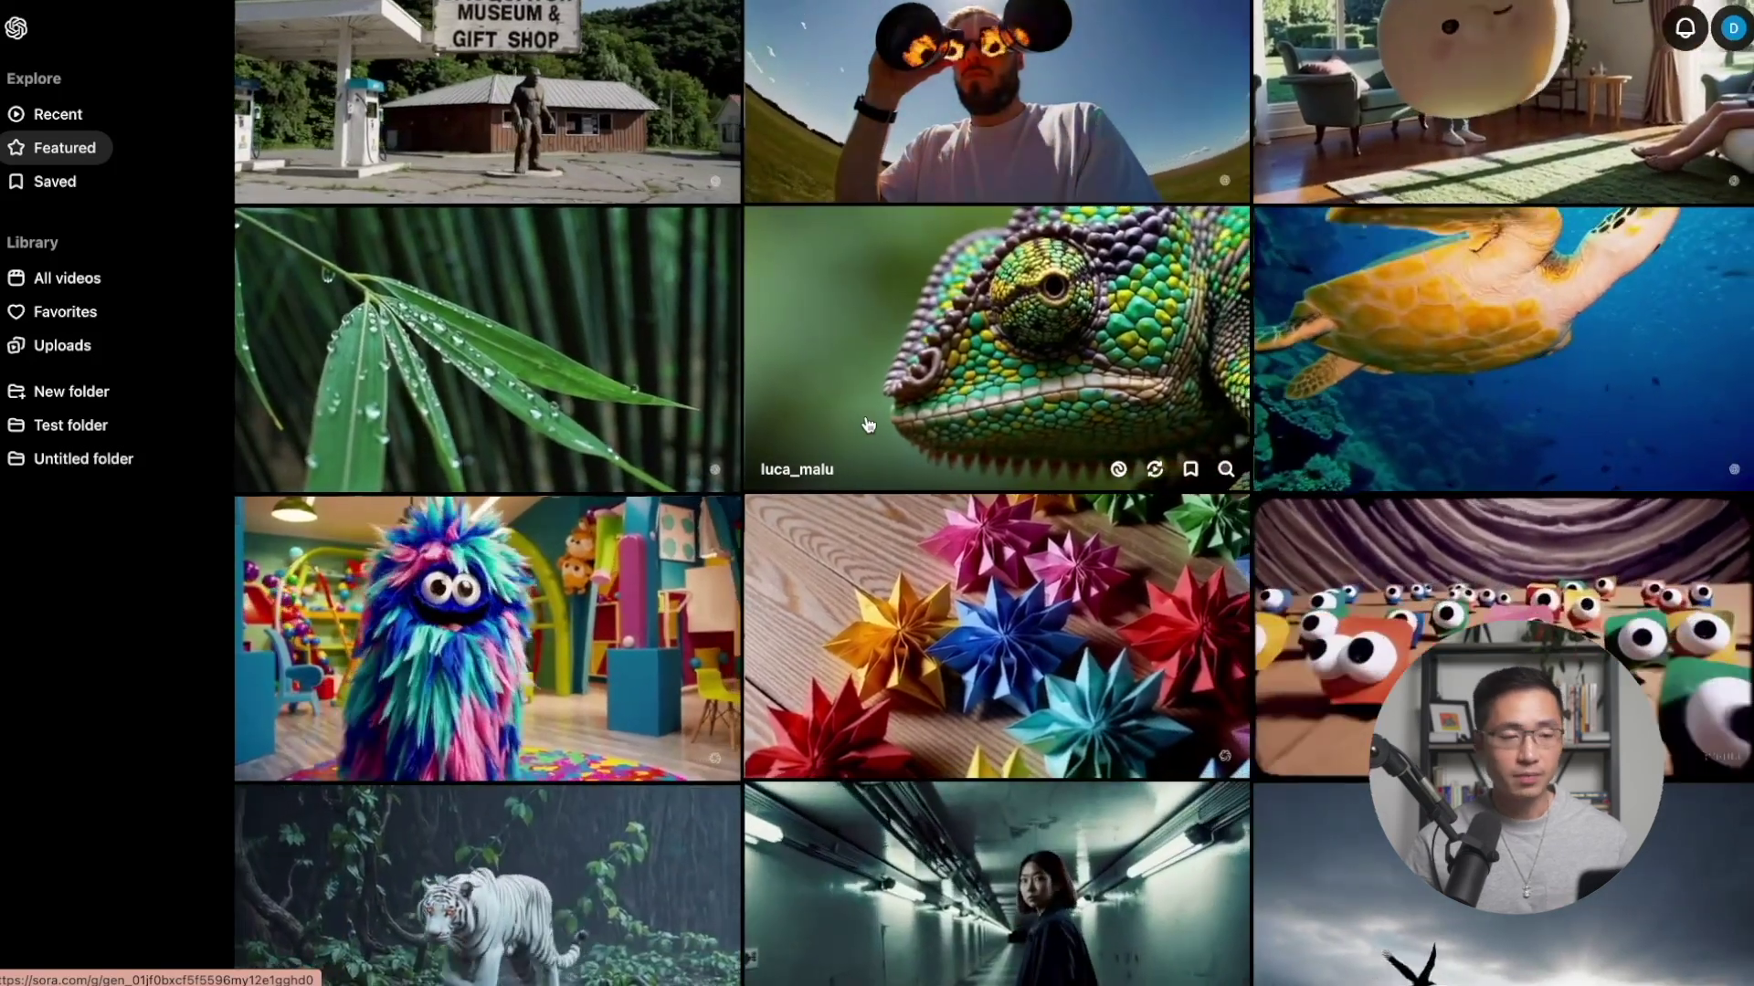
{"action": "scroll", "coordinate": [867, 424], "scroll_direction": "down", "scroll_amount": 10}
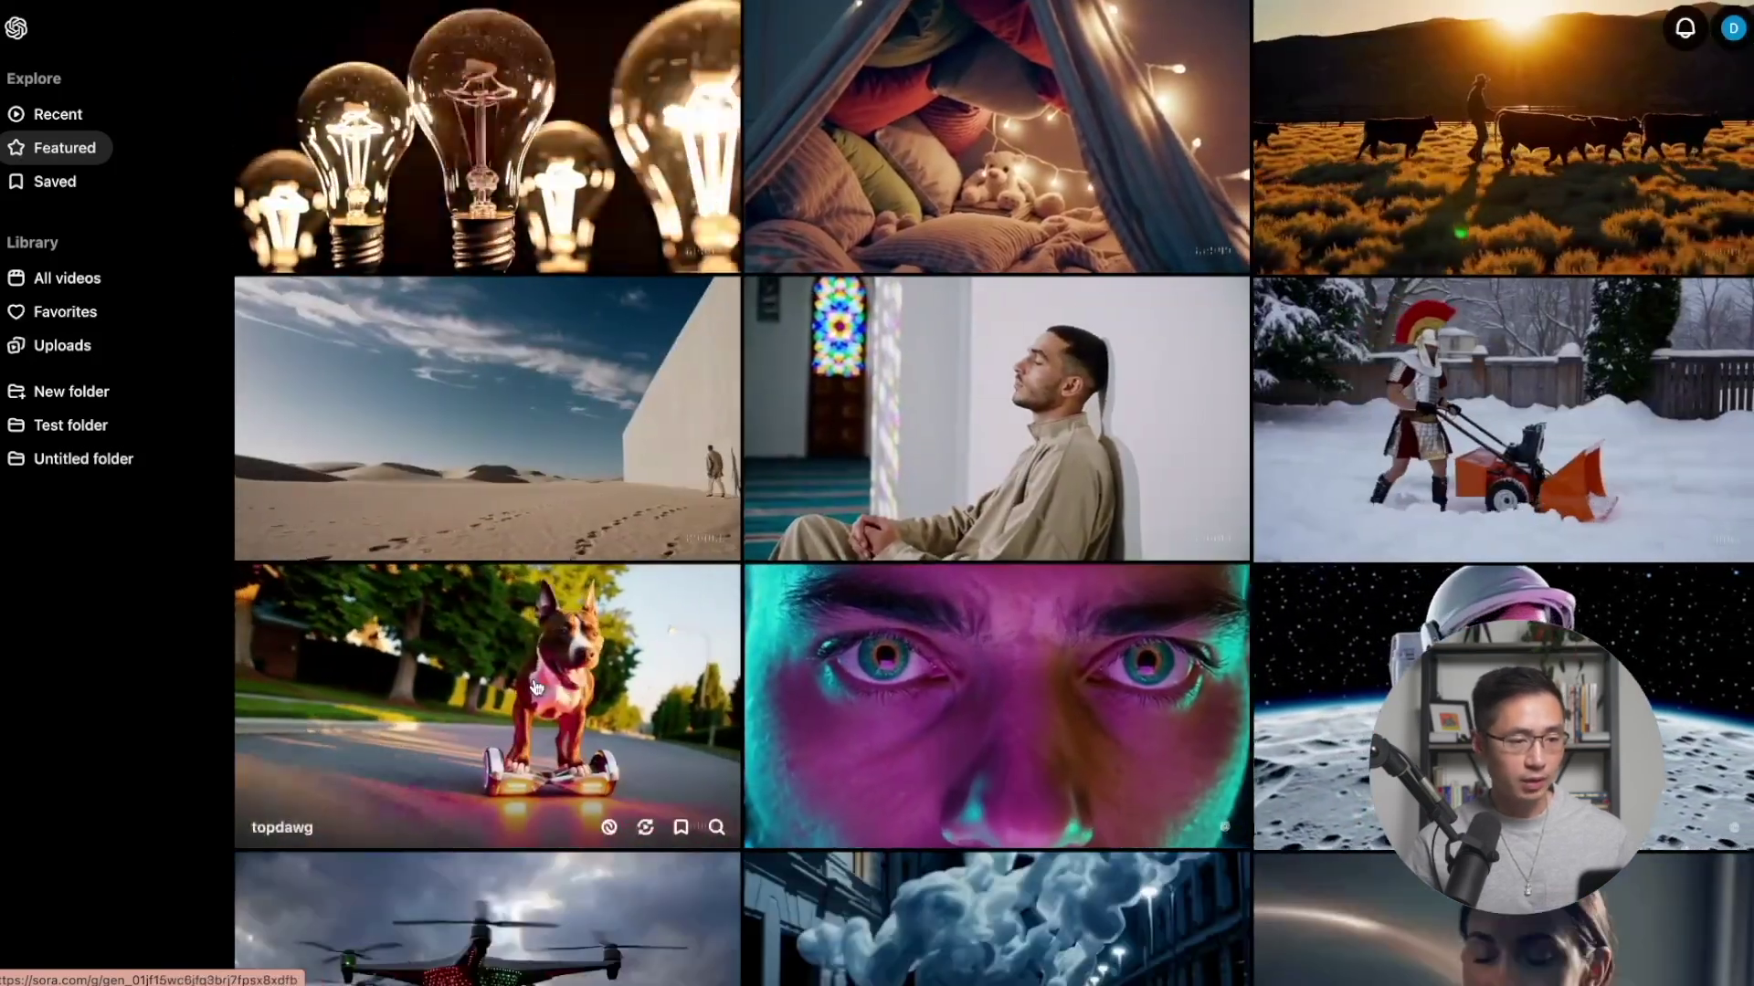
{"action": "left_click", "coordinate": [536, 687]}
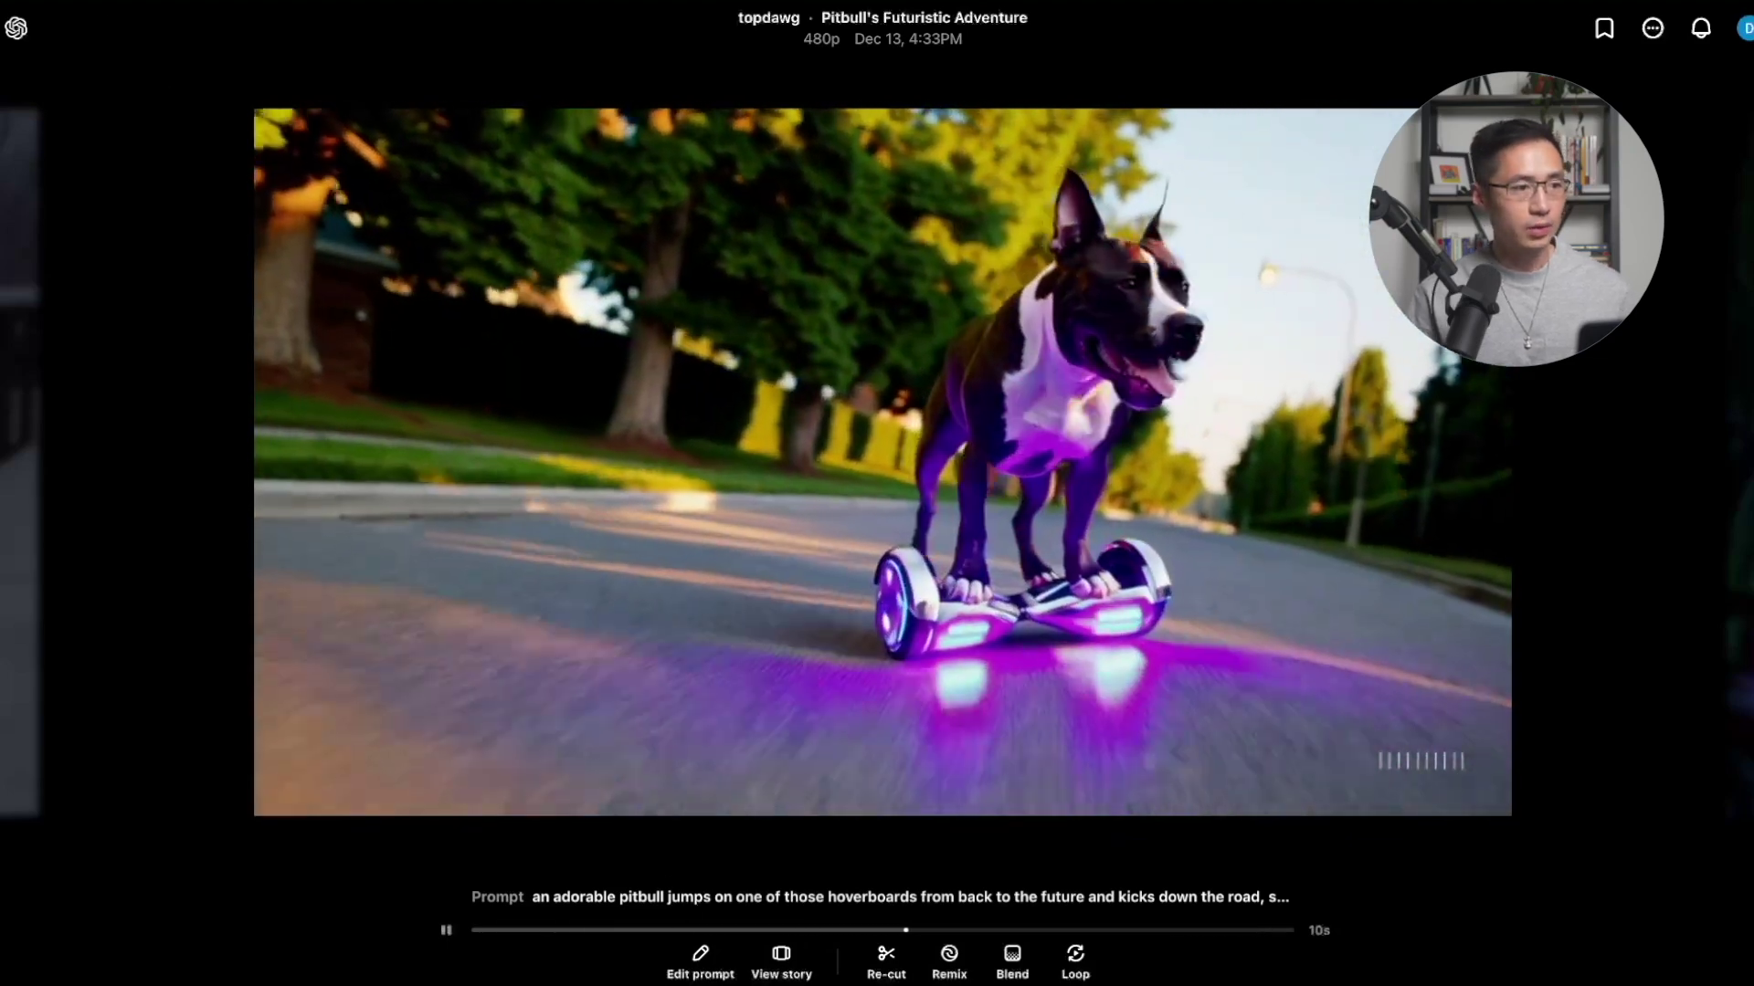
Step: Search for videos similar to the pitbull hoverboard clip, preview one, then go to Saved
{"action": "key", "text": "Escape"}
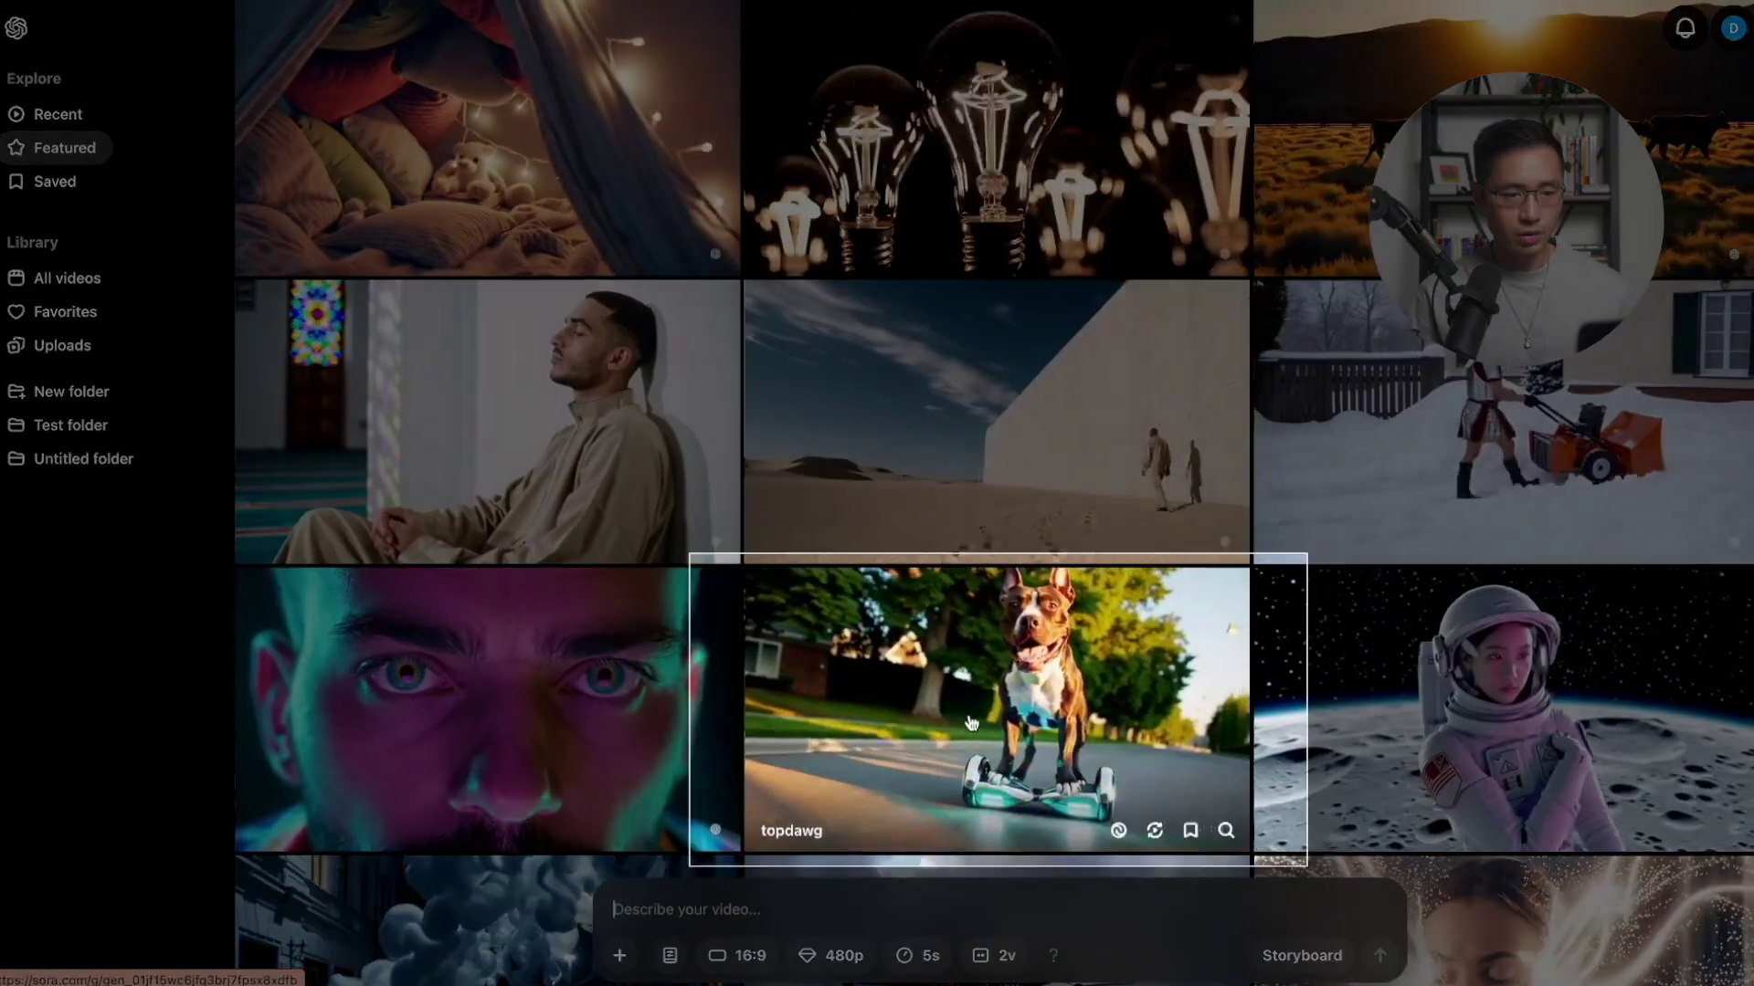
{"action": "left_click", "coordinate": [1002, 676]}
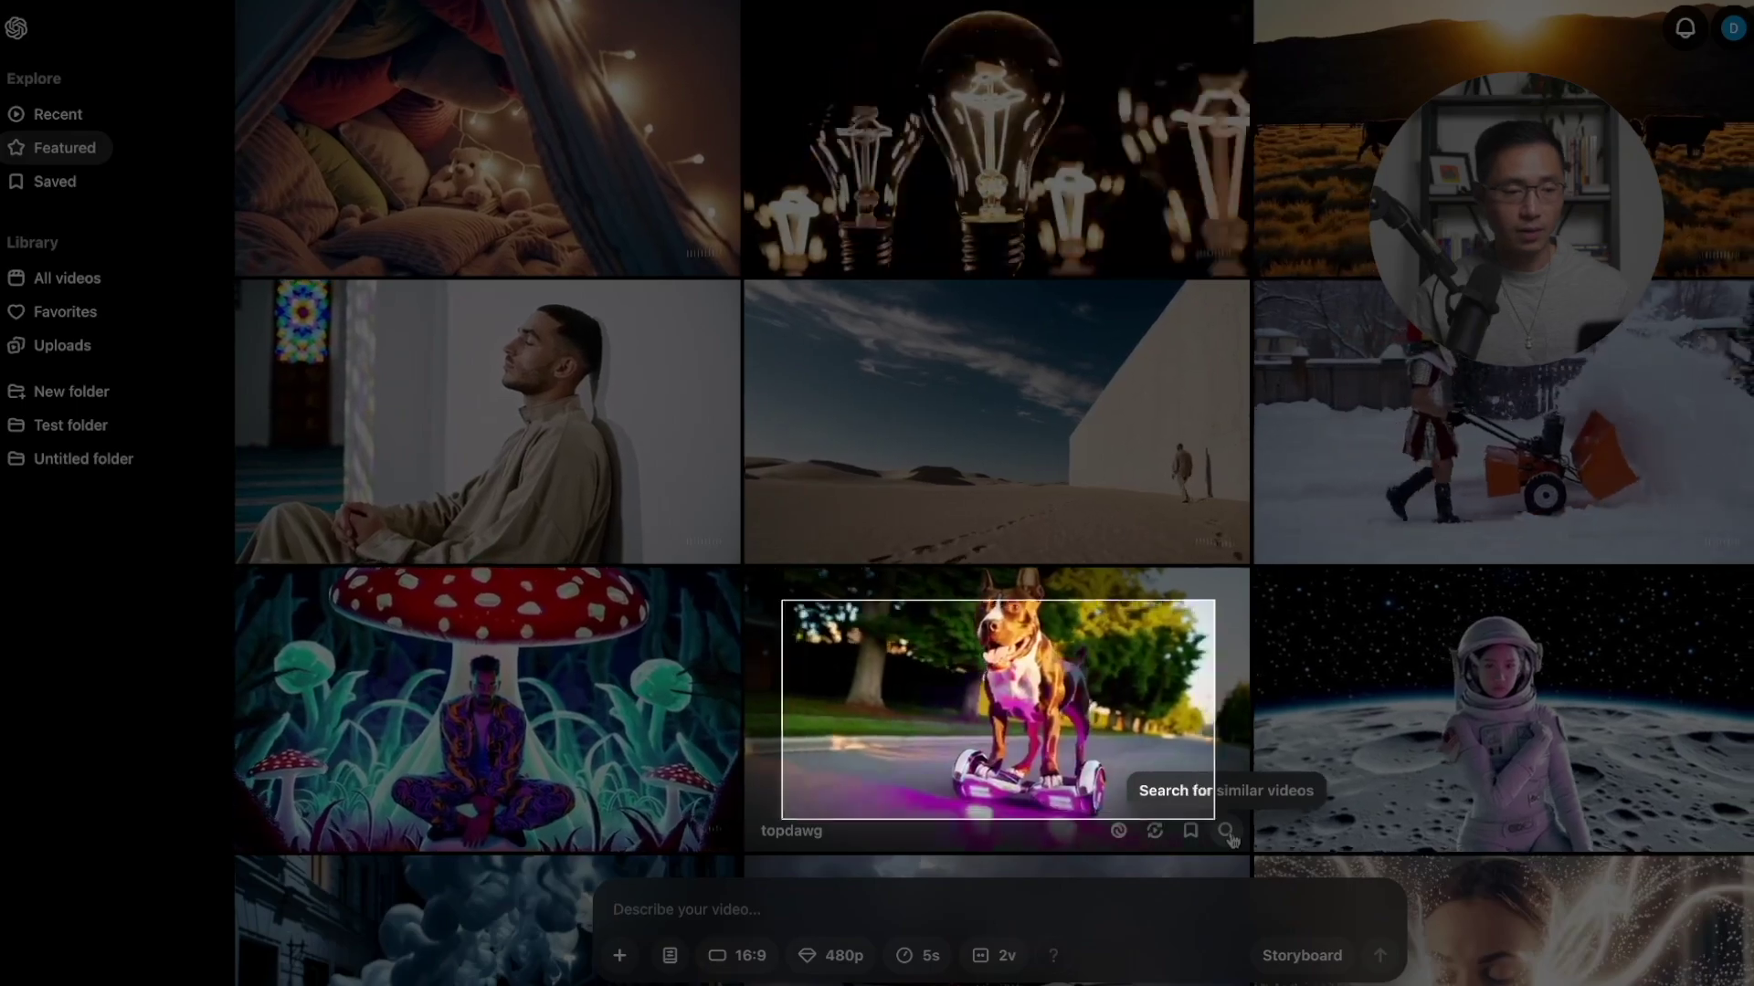
{"action": "left_click", "coordinate": [1226, 831]}
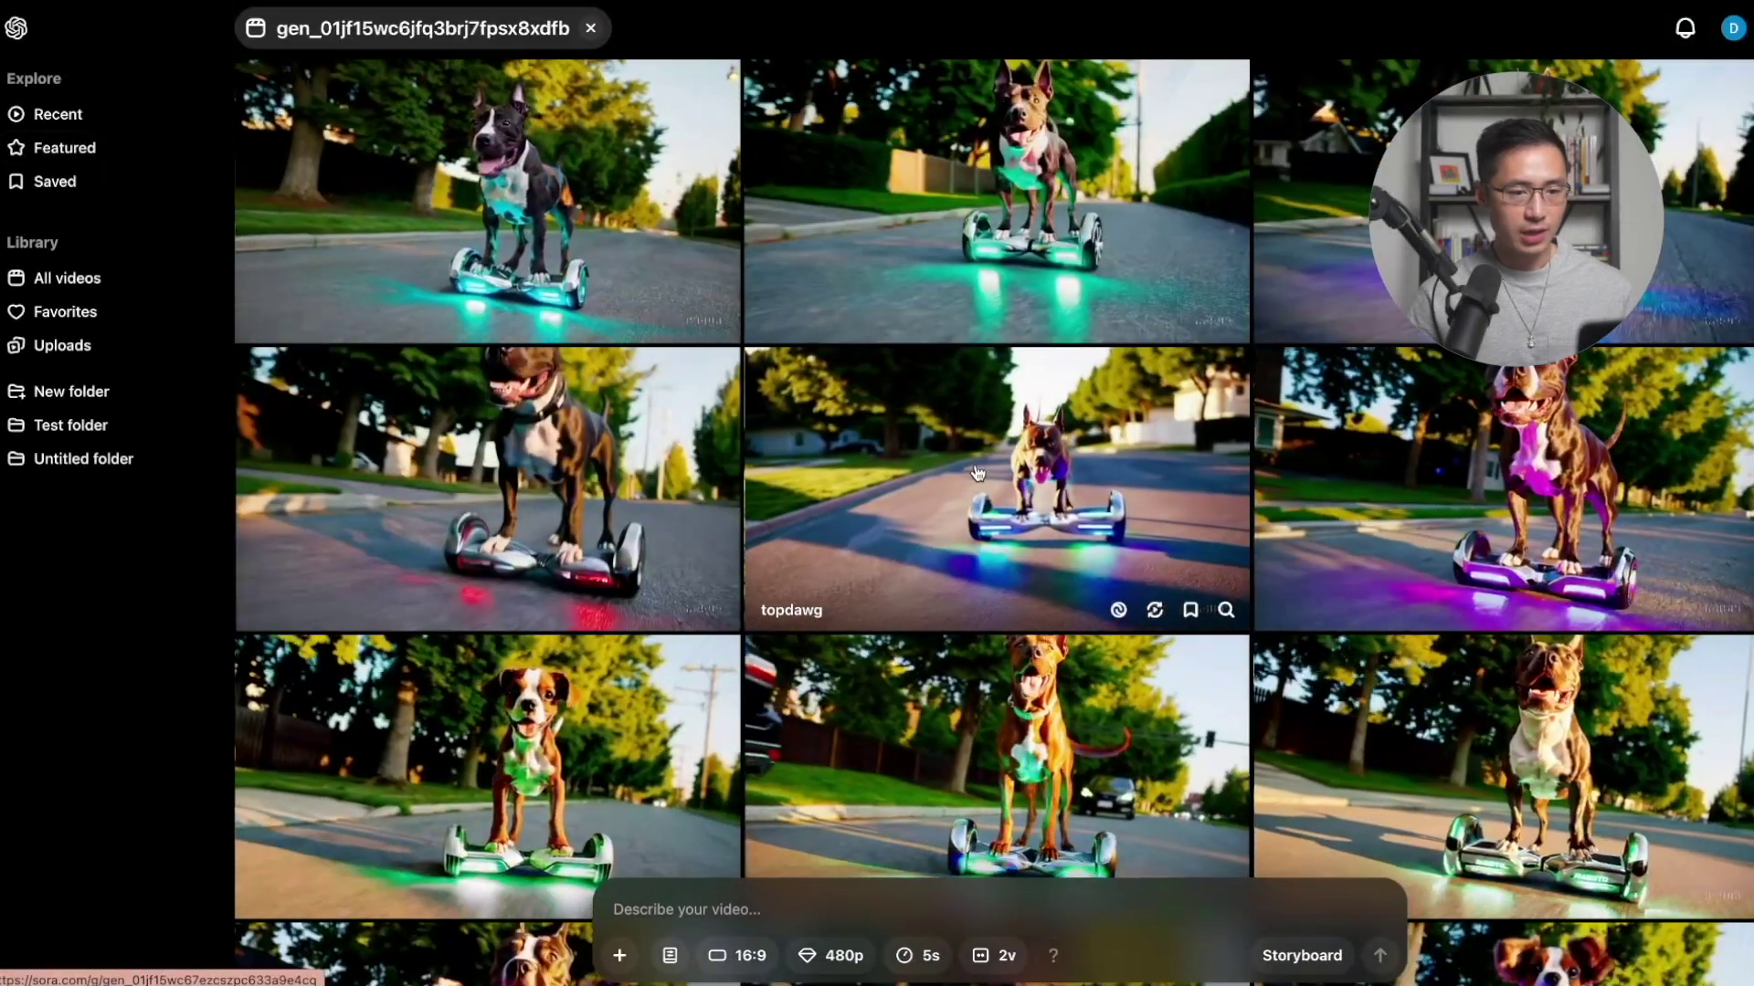
{"action": "scroll", "coordinate": [1015, 464], "scroll_direction": "down", "scroll_amount": 3}
{"action": "scroll", "coordinate": [1016, 464], "scroll_direction": "down", "scroll_amount": 3}
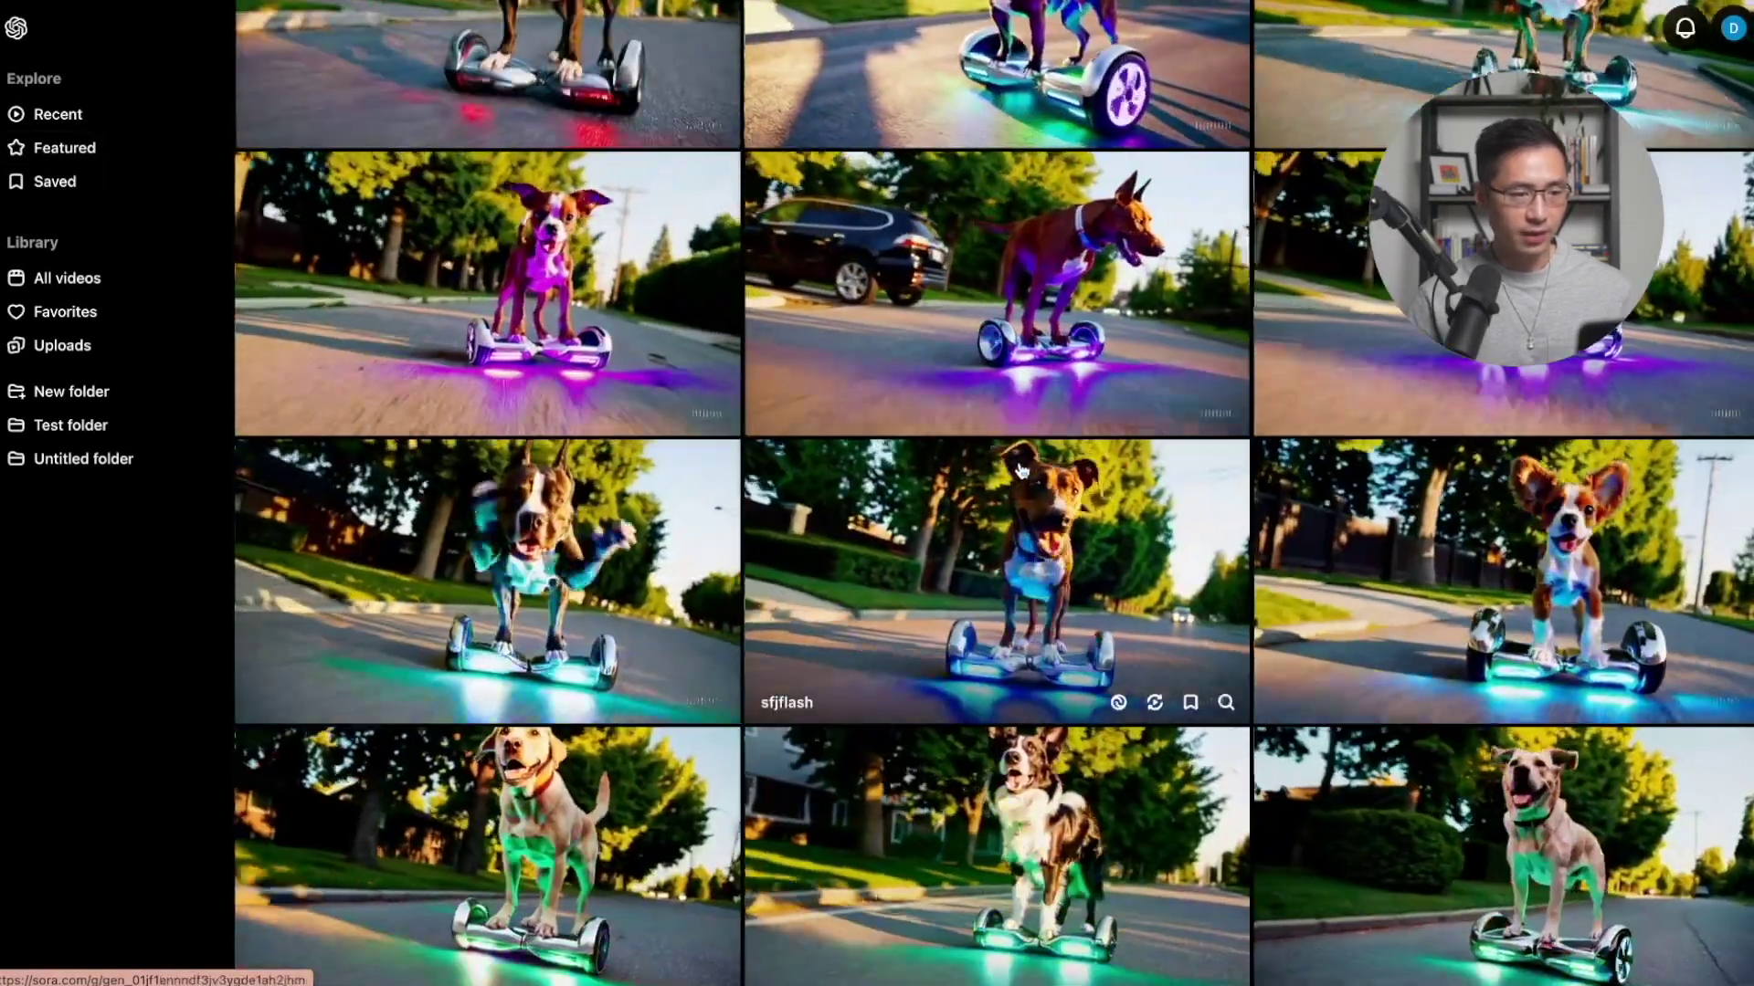
{"action": "scroll", "coordinate": [1025, 469], "scroll_direction": "down", "scroll_amount": 10}
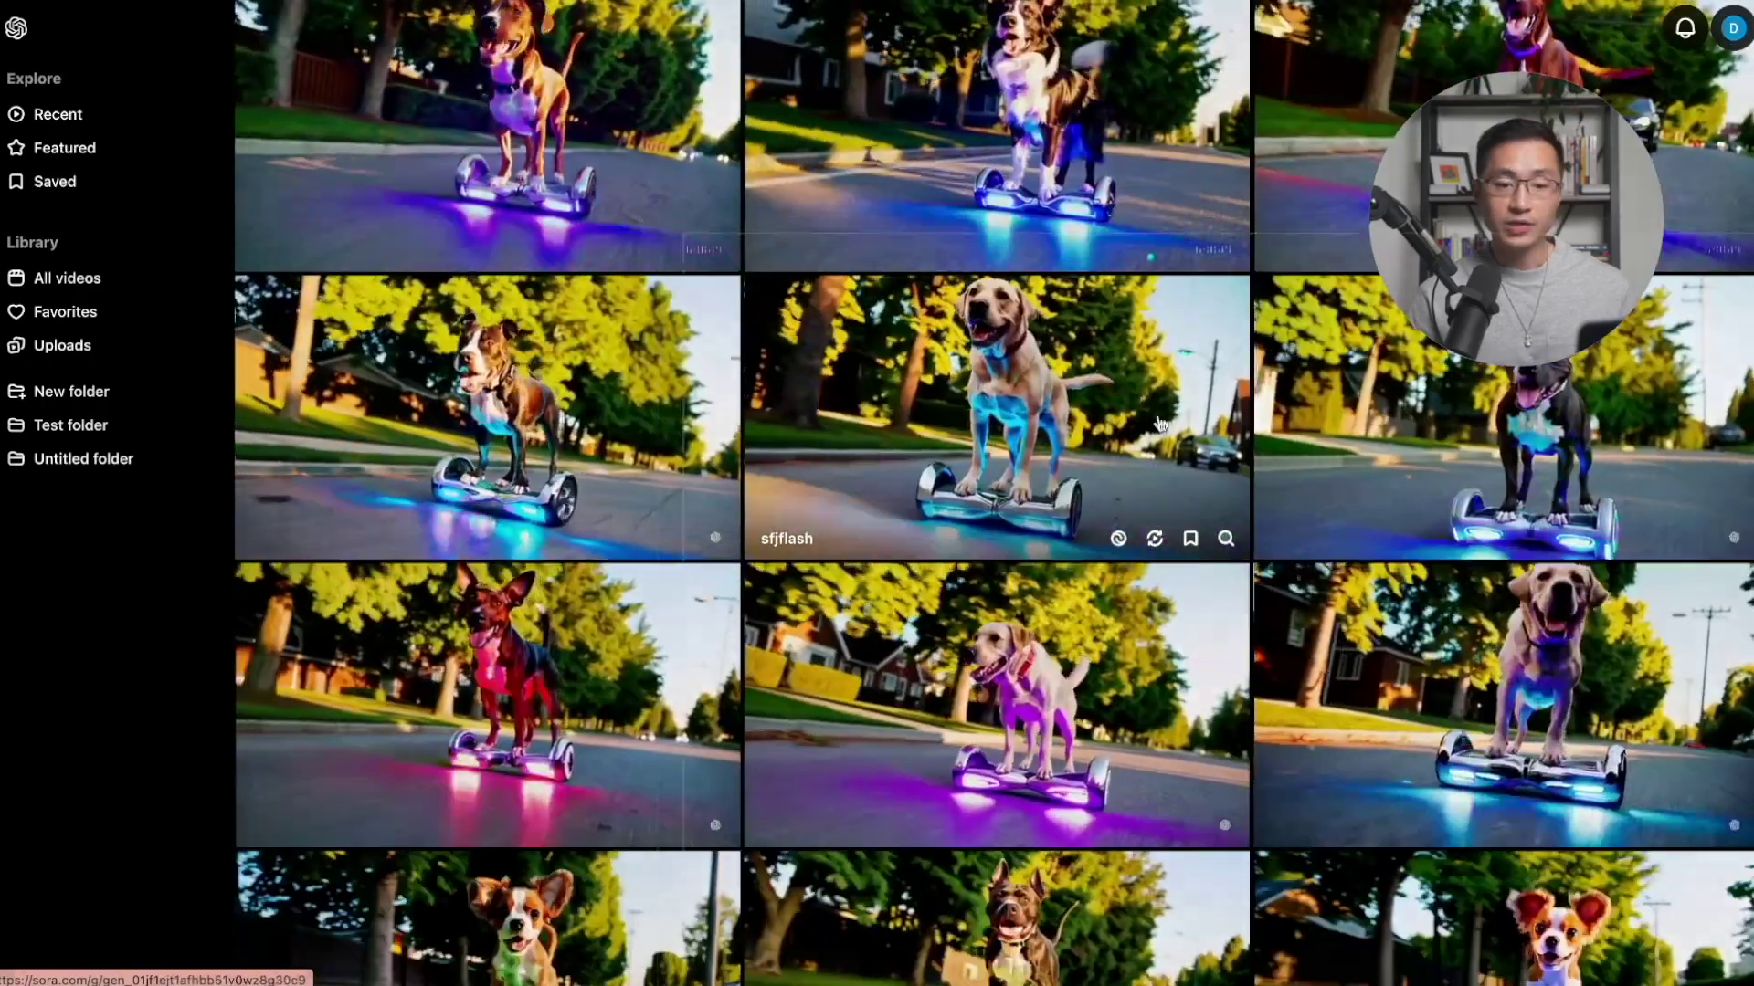
{"action": "left_click", "coordinate": [1331, 568]}
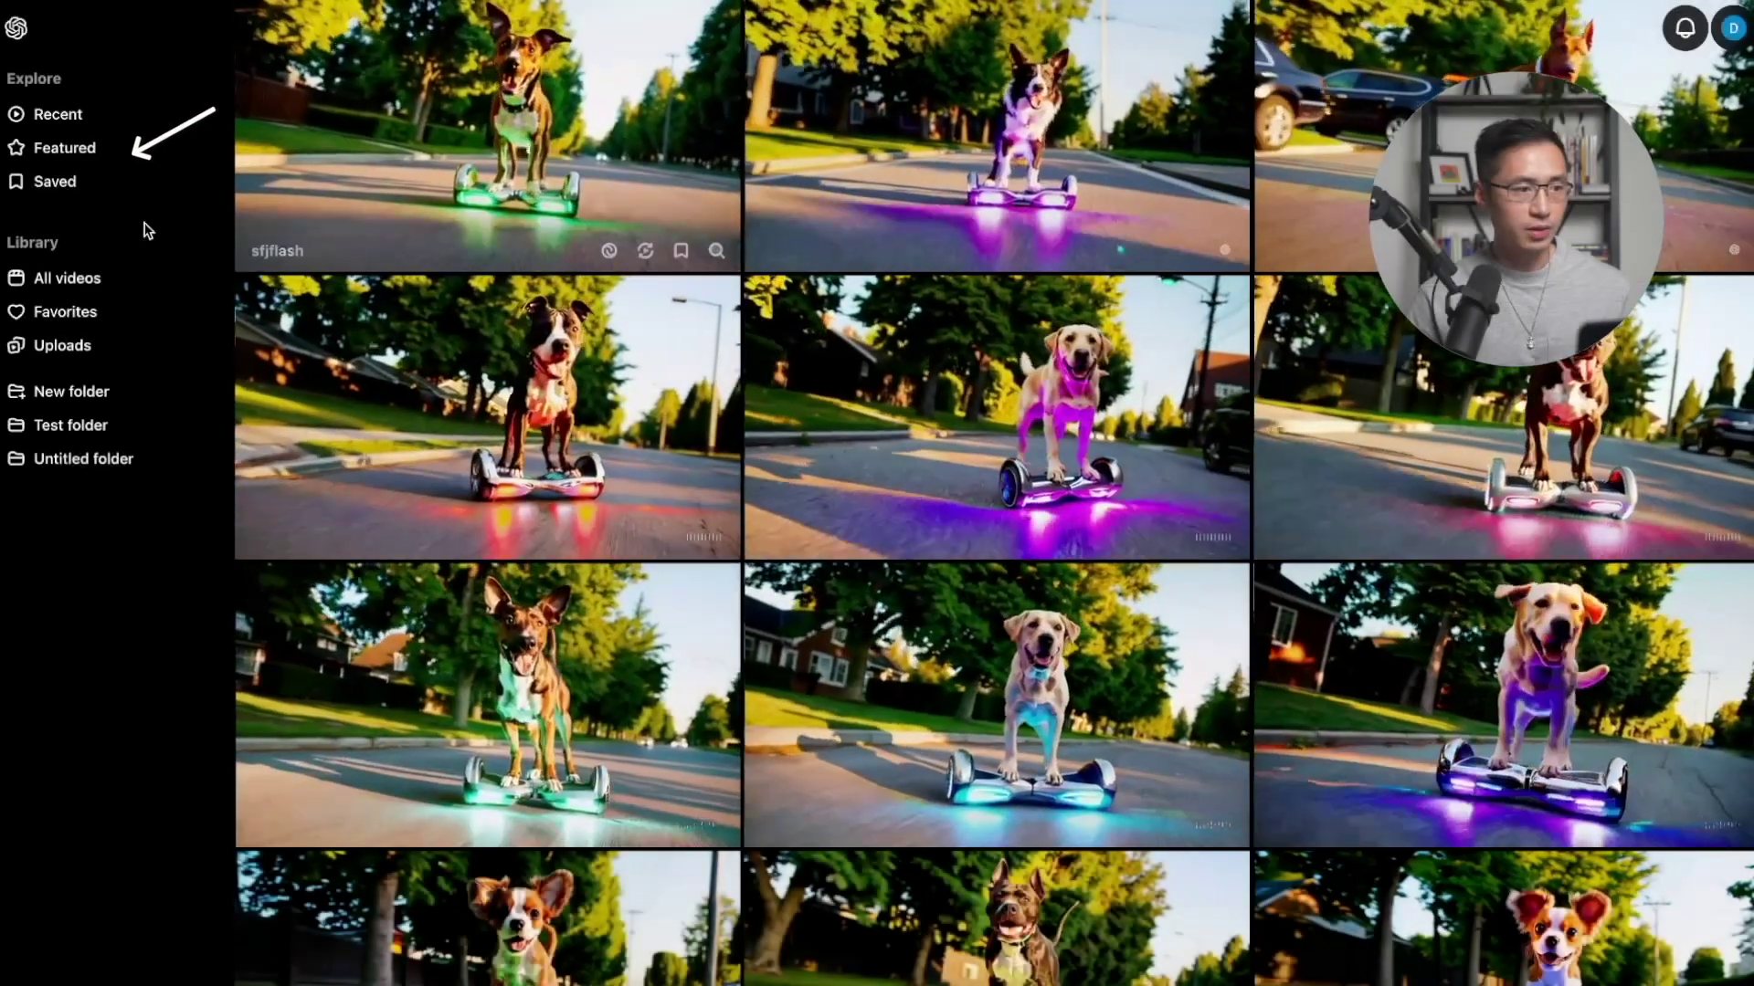
{"action": "left_click", "coordinate": [55, 183]}
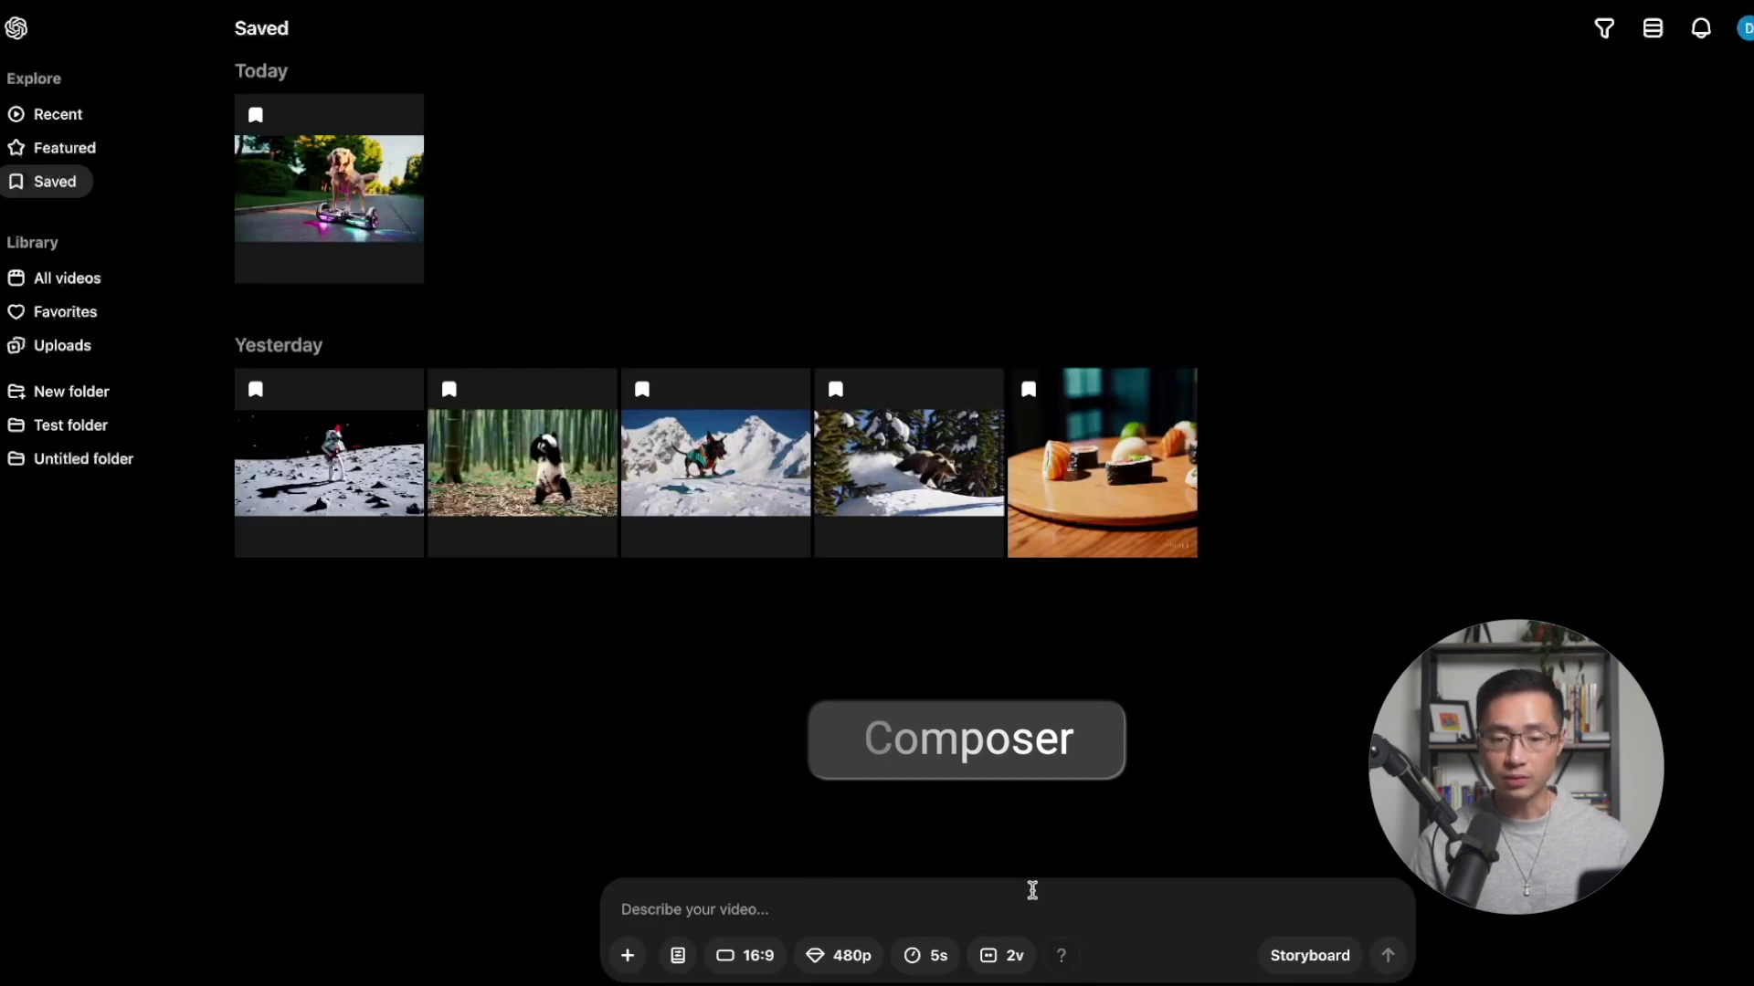
Step: Type the prompt 'a large brown bear is skillfully snowboarding down a snowy mountain slope'
{"action": "type", "text": "a "}
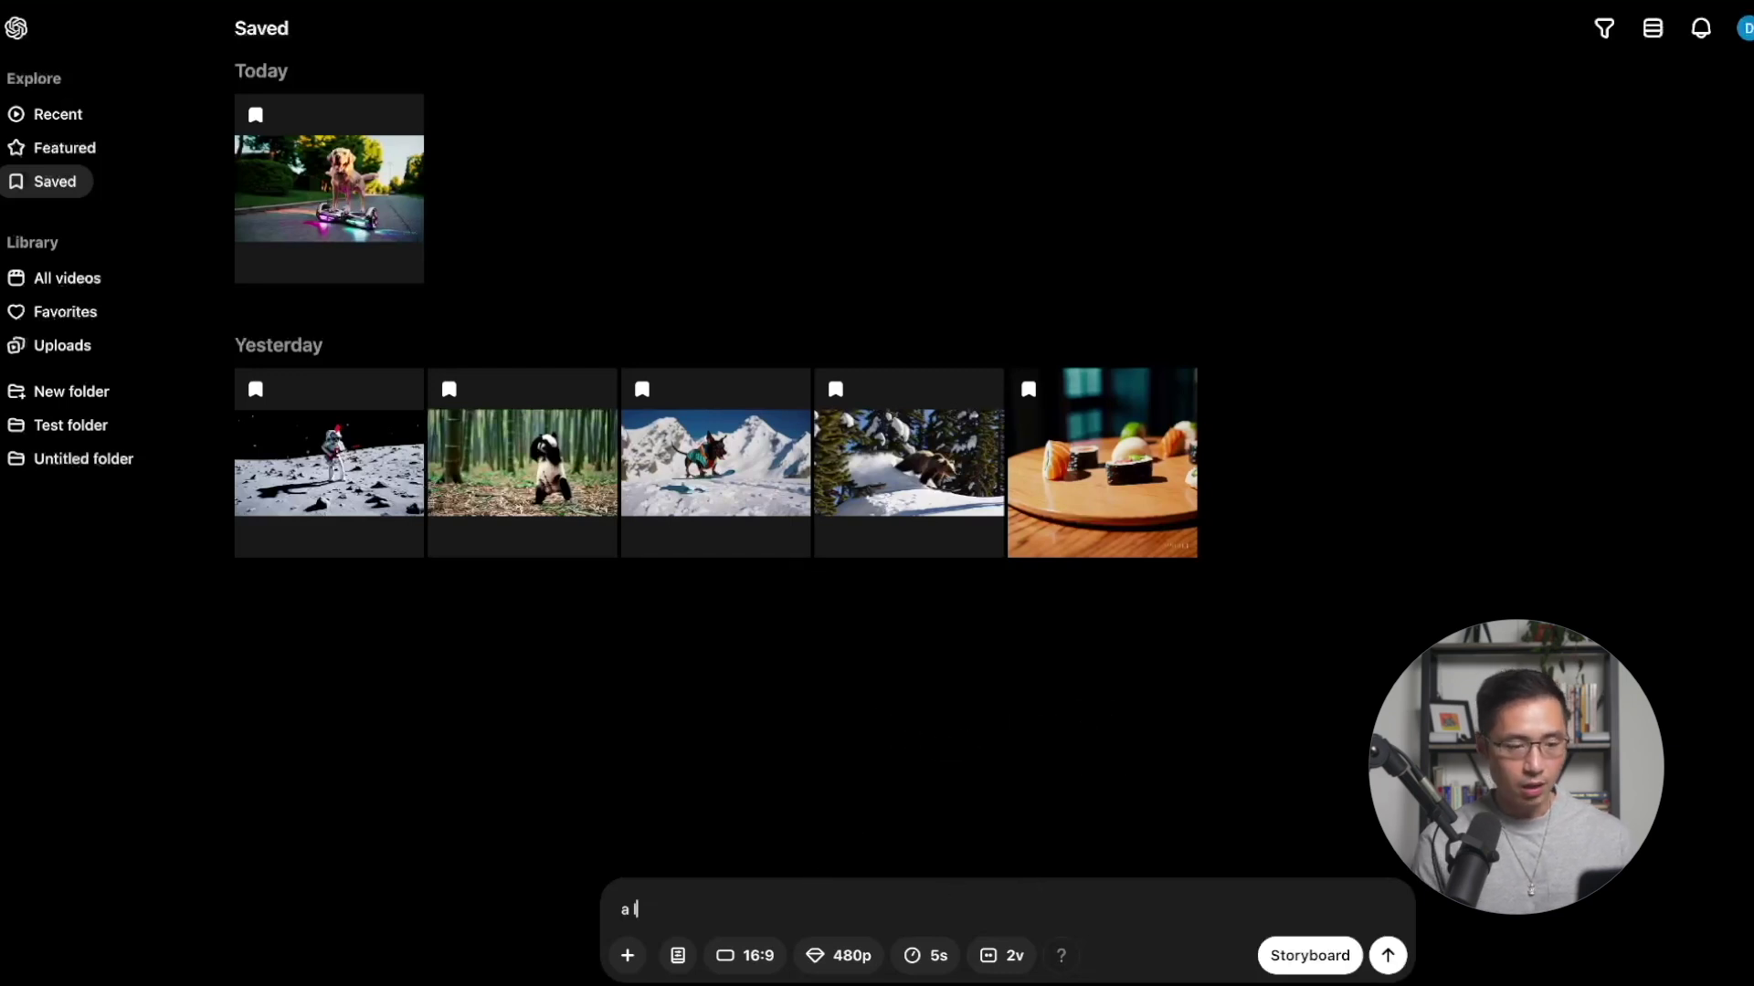
{"action": "type", "text": "large brown bear is skillfully snowb"}
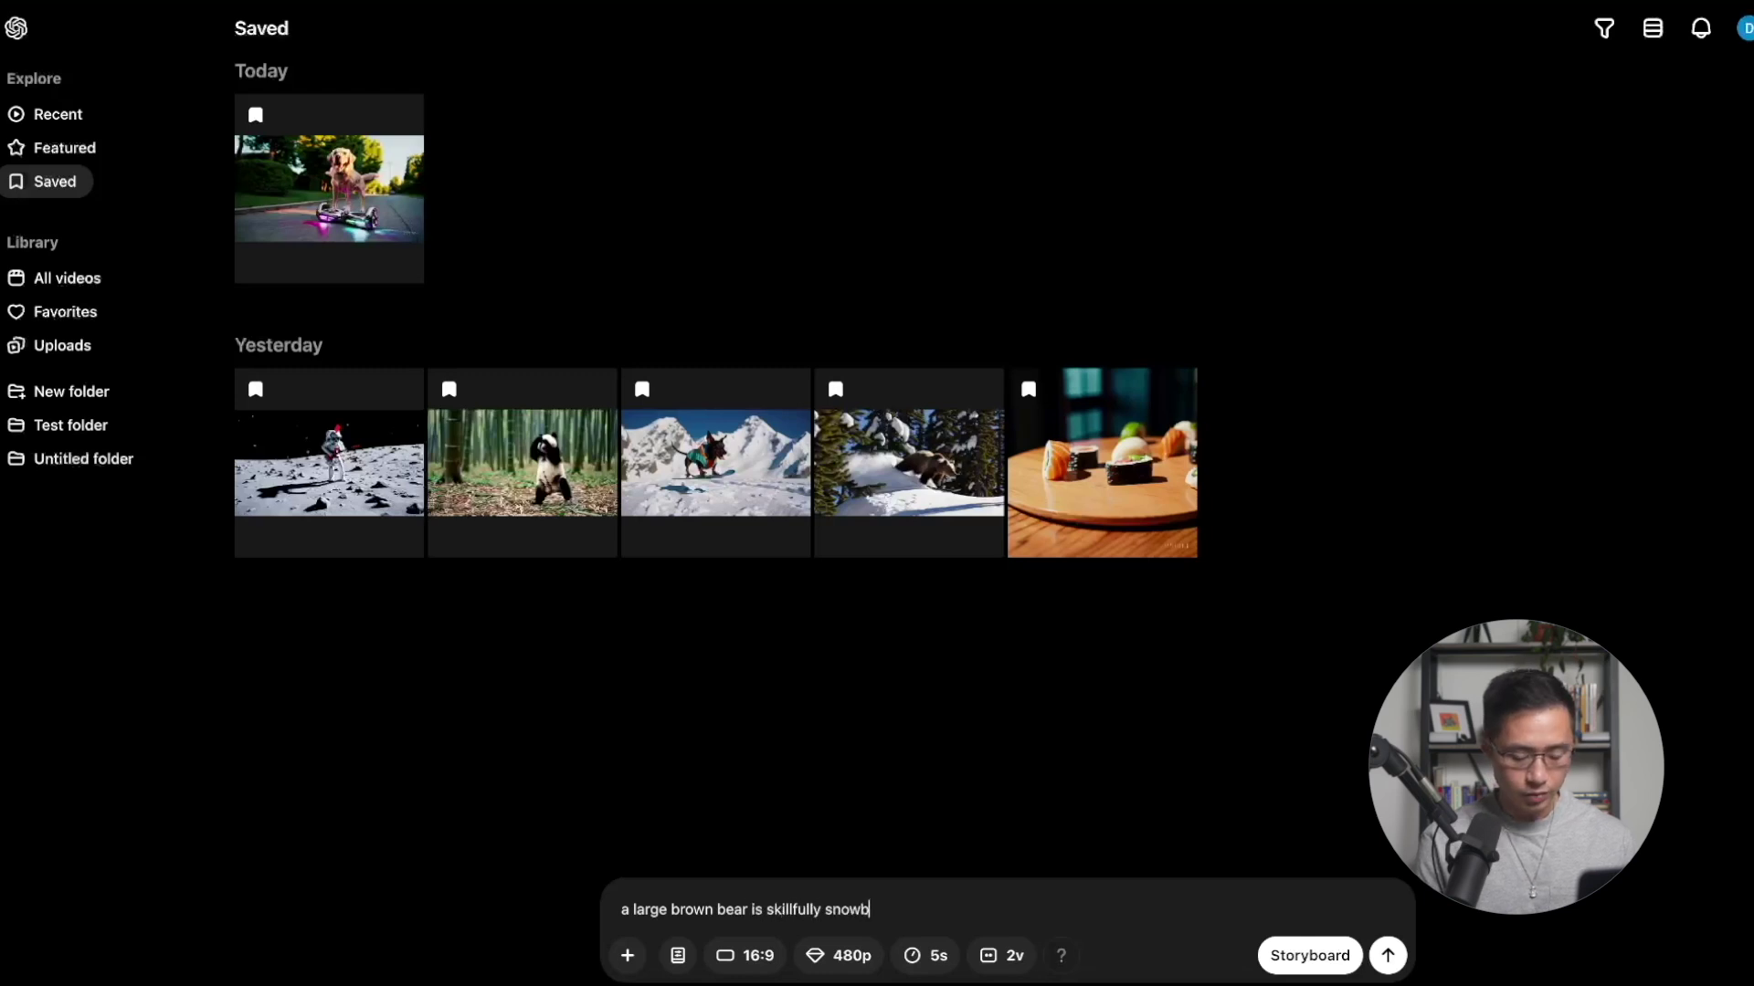
{"action": "type", "text": "oarding down a snow"}
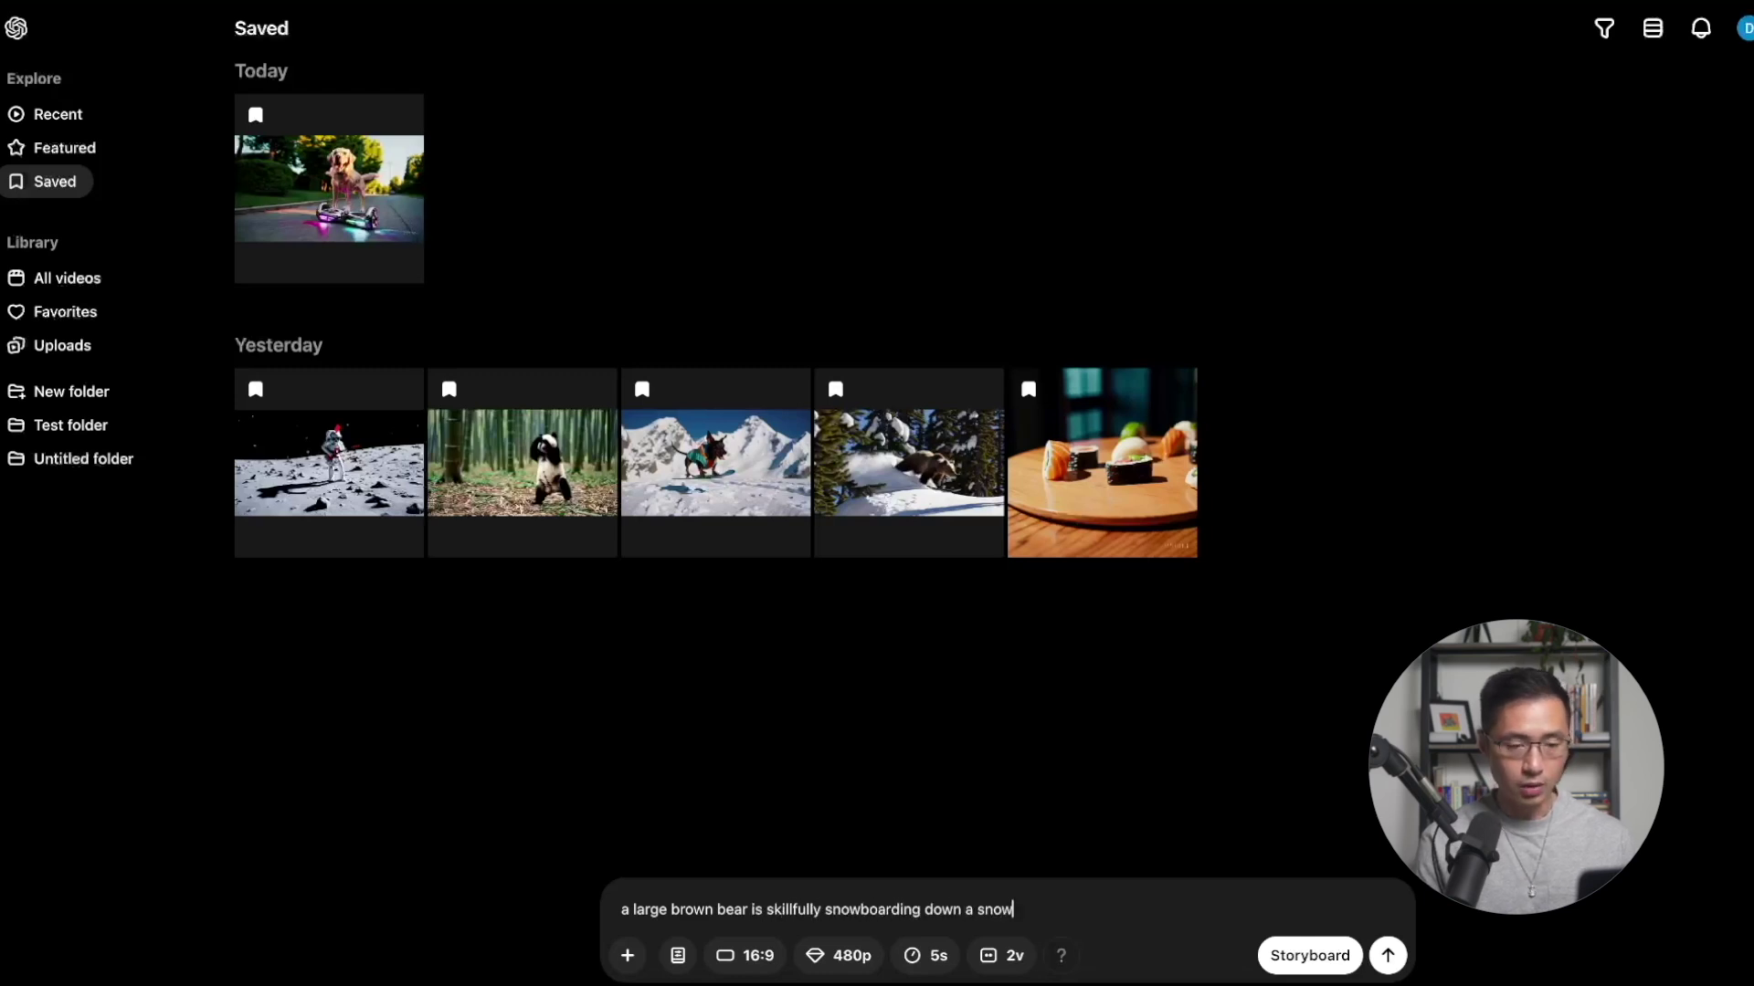
{"action": "type", "text": "y mountain slop"}
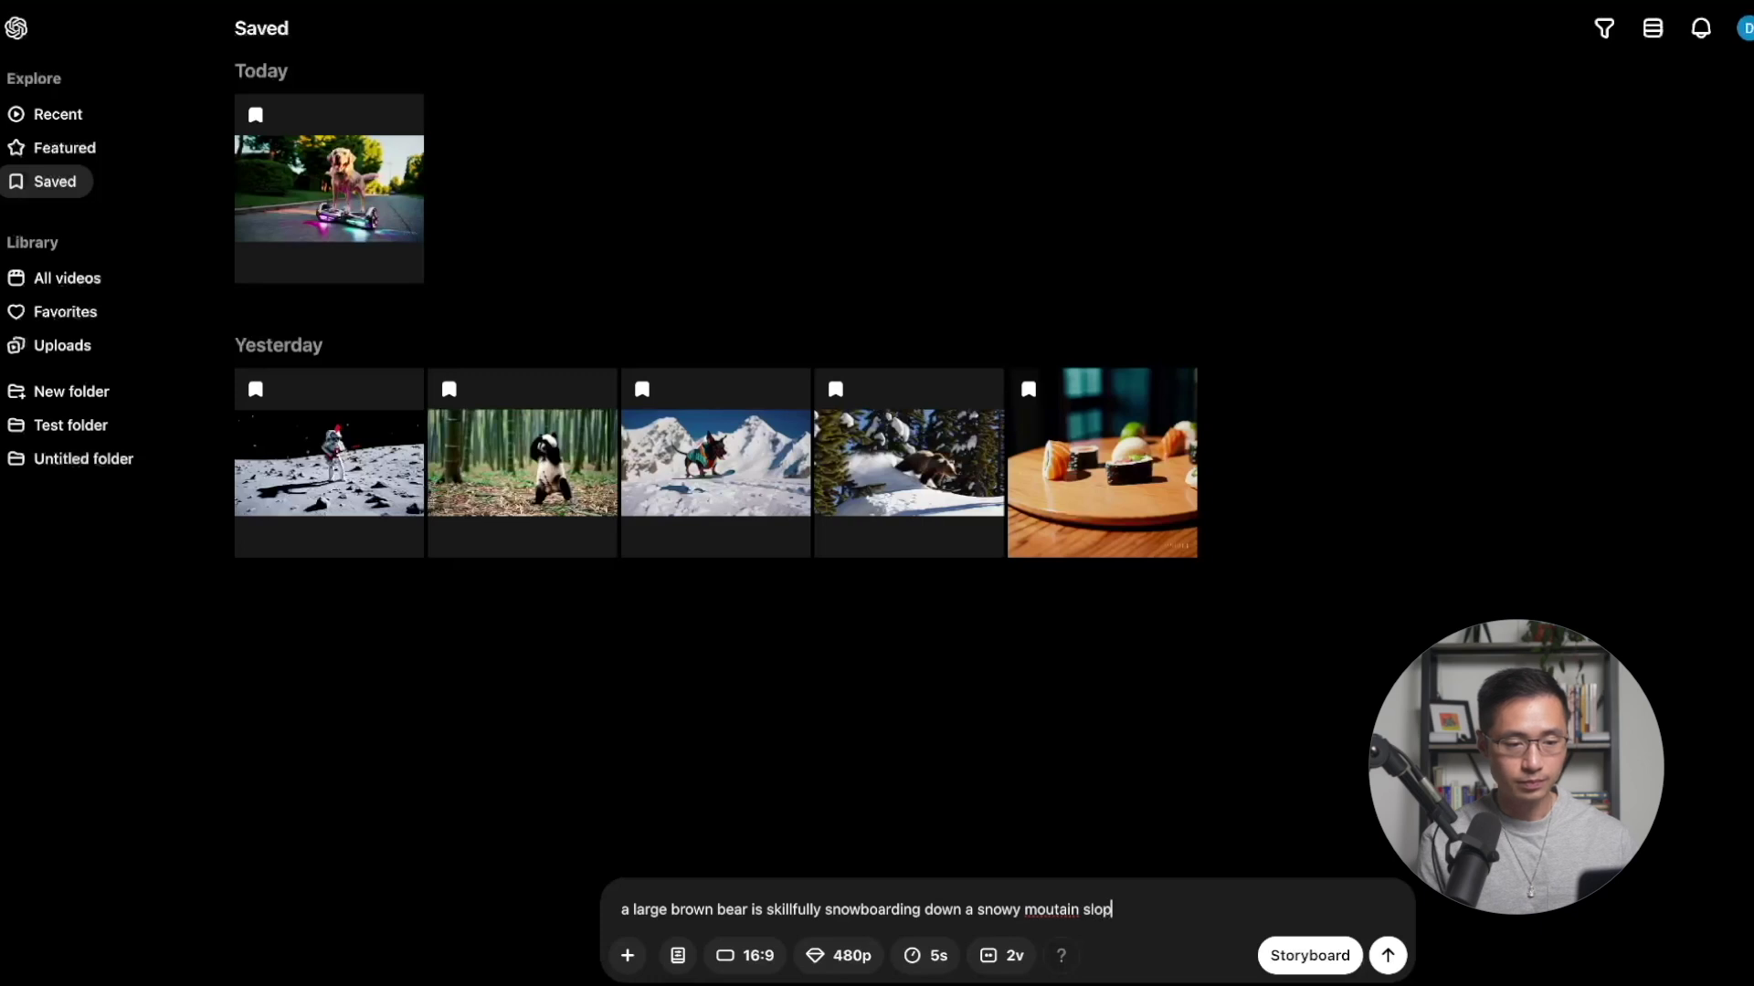
{"action": "type", "text": "e"}
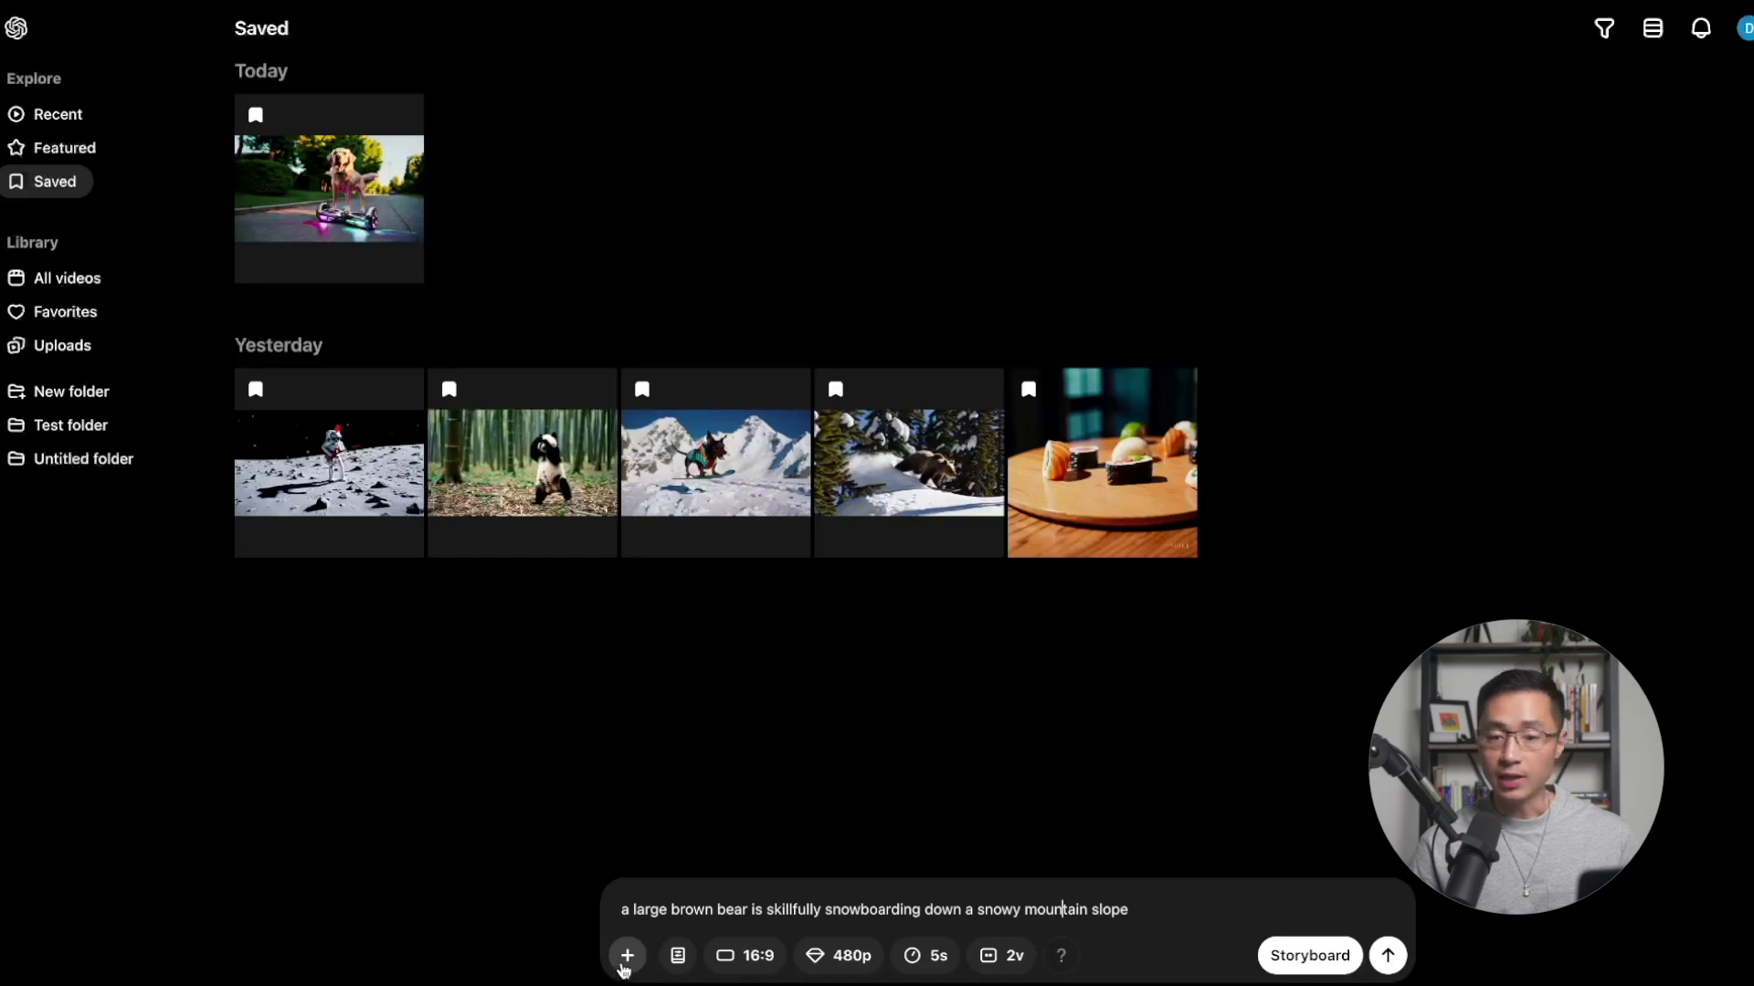
Step: Review the generation settings, keeping 16:9 aspect ratio, 5-second duration and two variations
{"action": "left_click", "coordinate": [680, 964]}
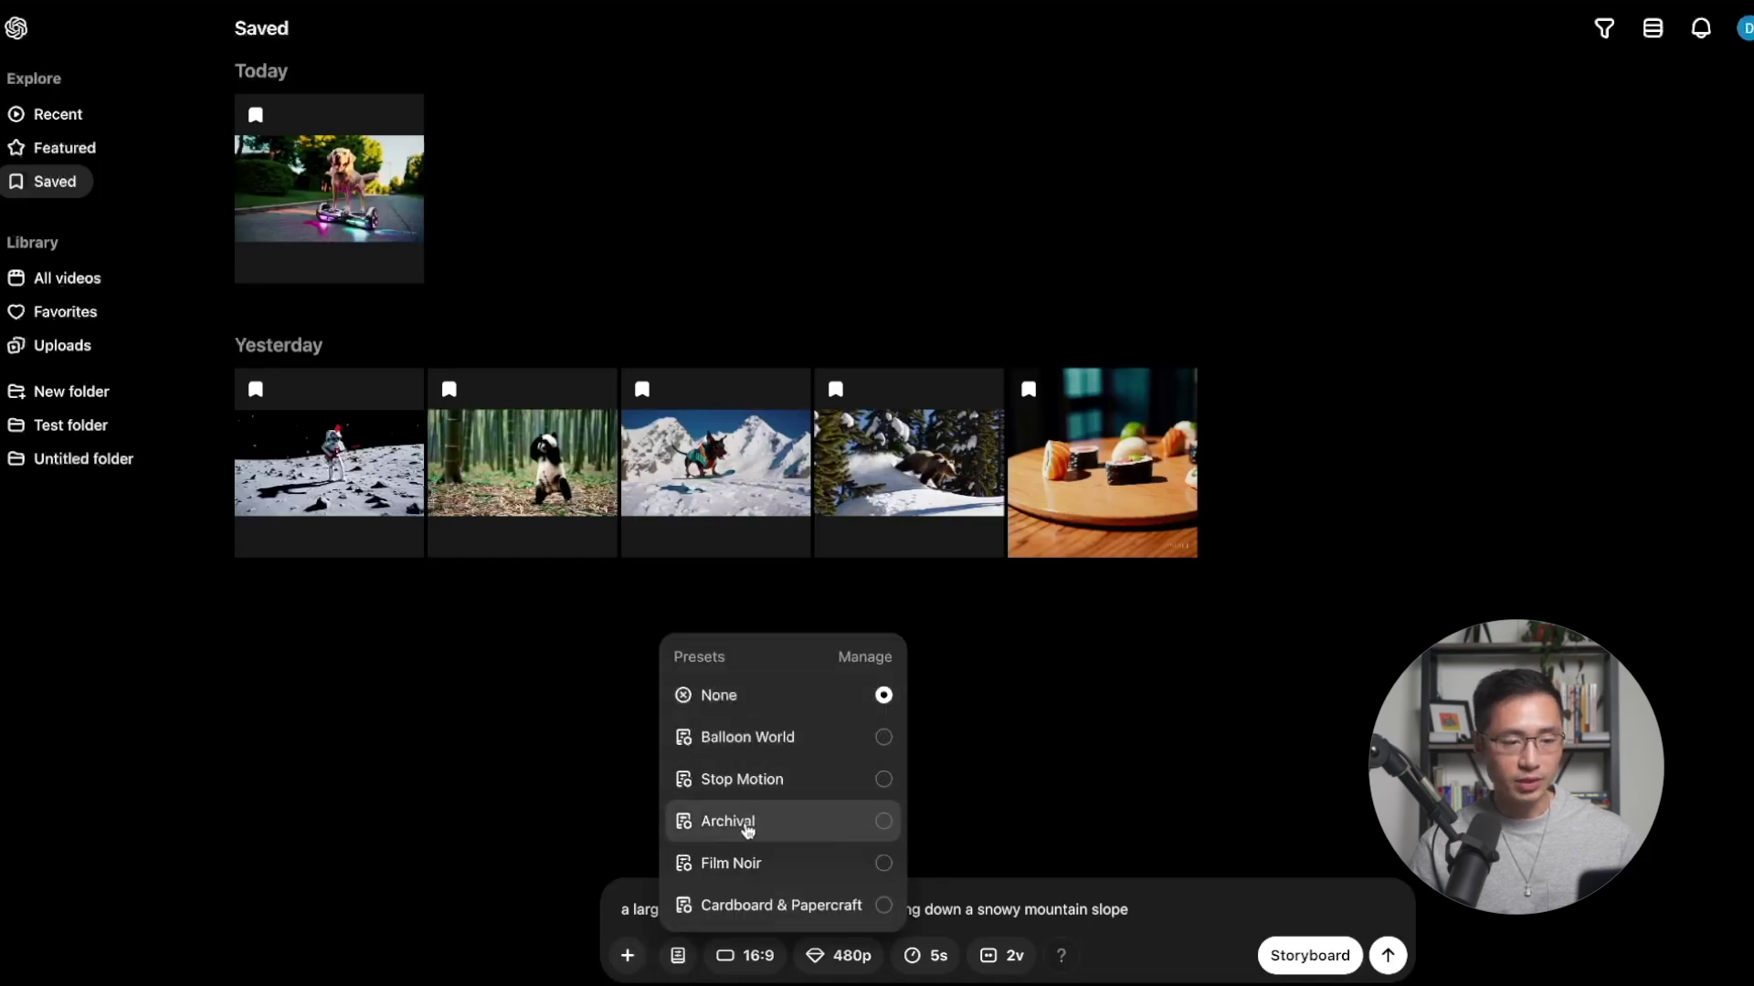
{"action": "left_click", "coordinate": [754, 959]}
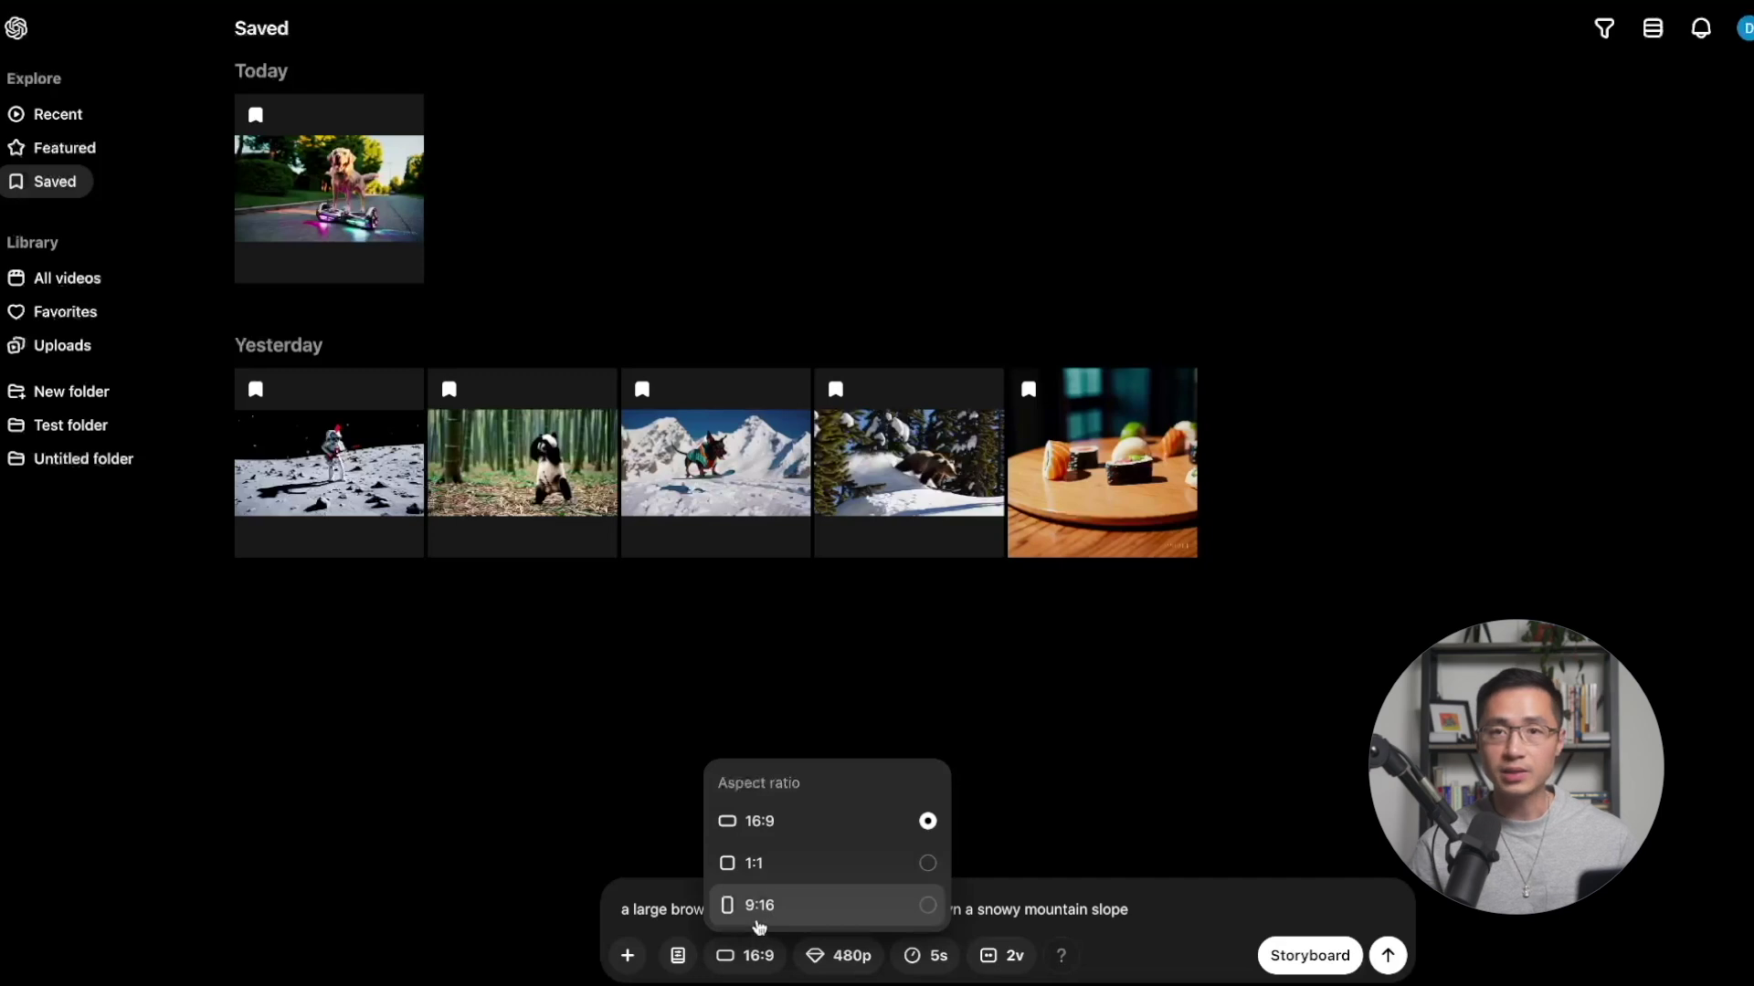
{"action": "left_click", "coordinate": [854, 968]}
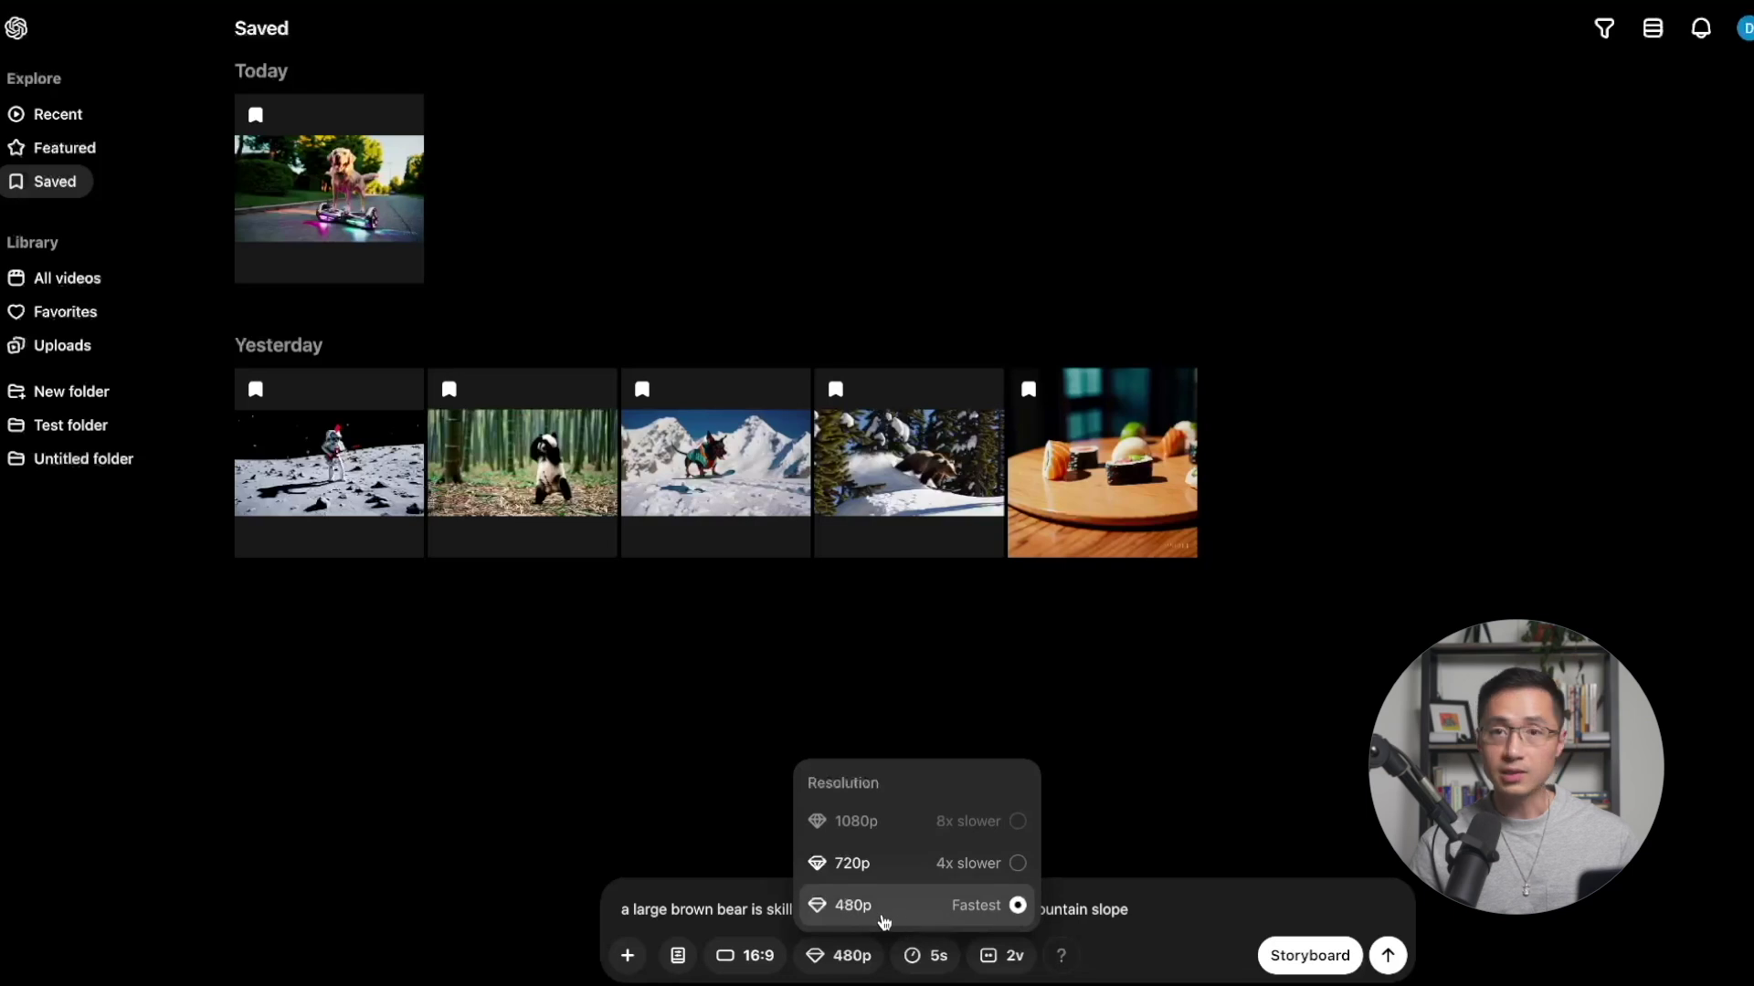
{"action": "left_click", "coordinate": [926, 968]}
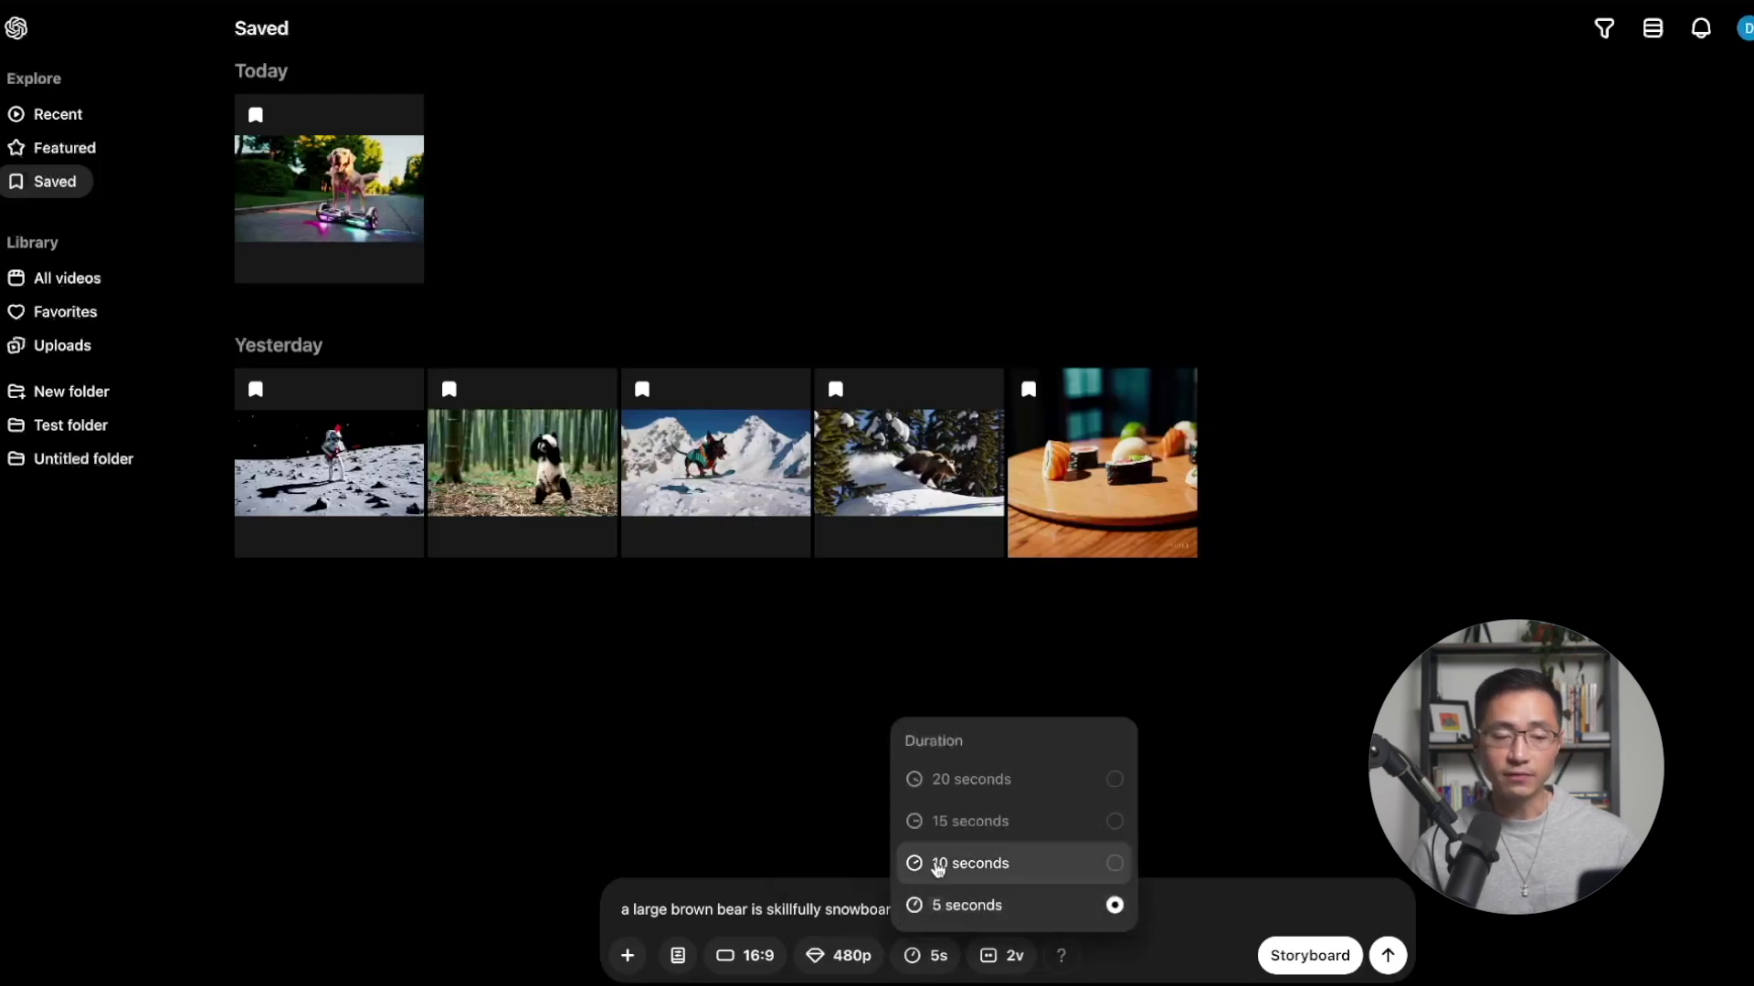
{"action": "left_click", "coordinate": [986, 906]}
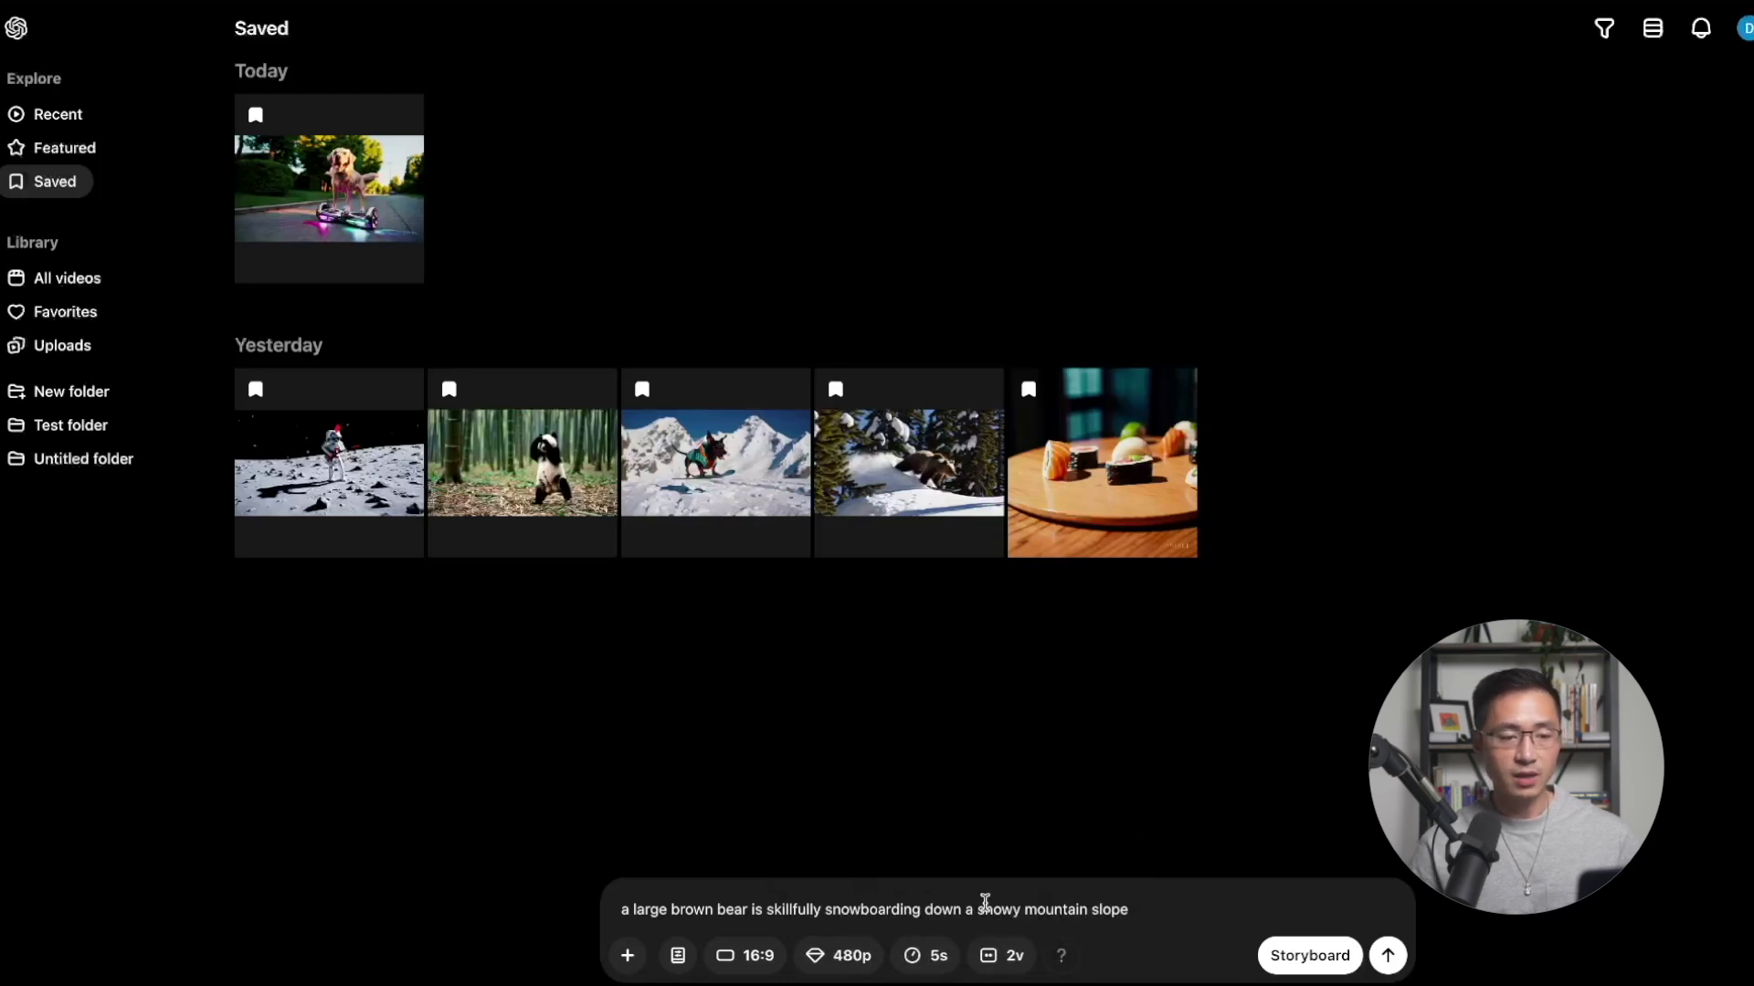
{"action": "left_click", "coordinate": [1006, 969]}
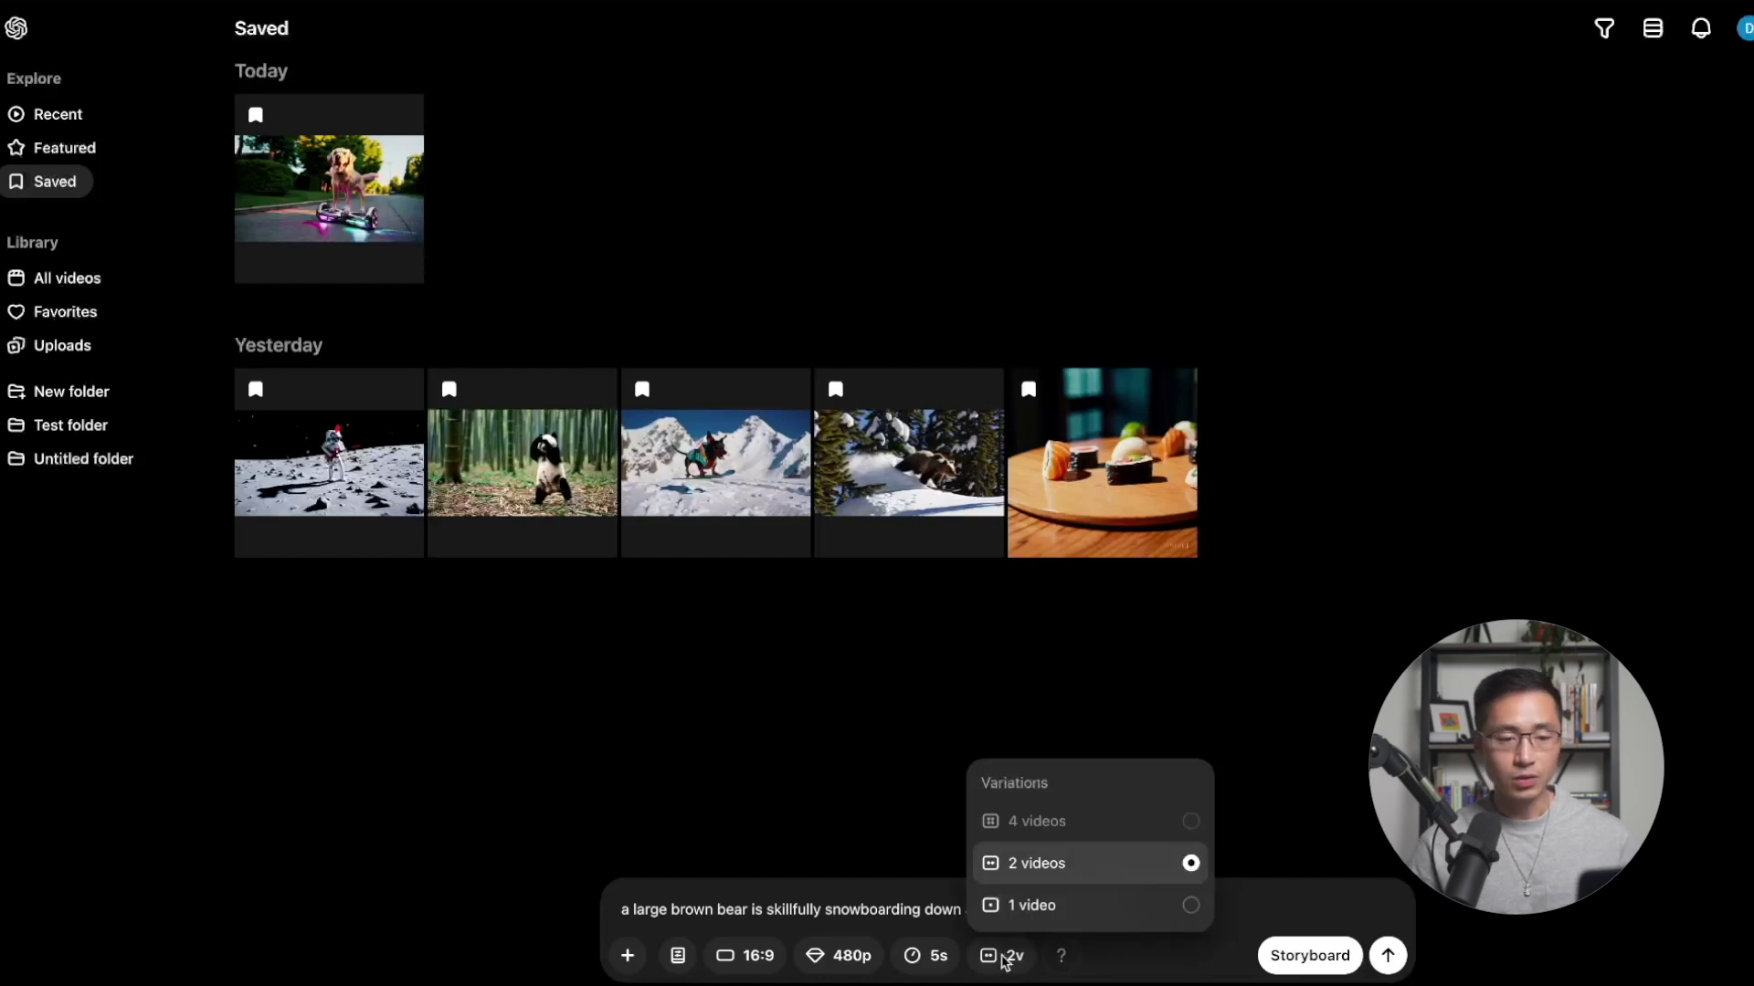
{"action": "left_click", "coordinate": [1034, 875]}
{"action": "mouse_move", "coordinate": [1057, 963]}
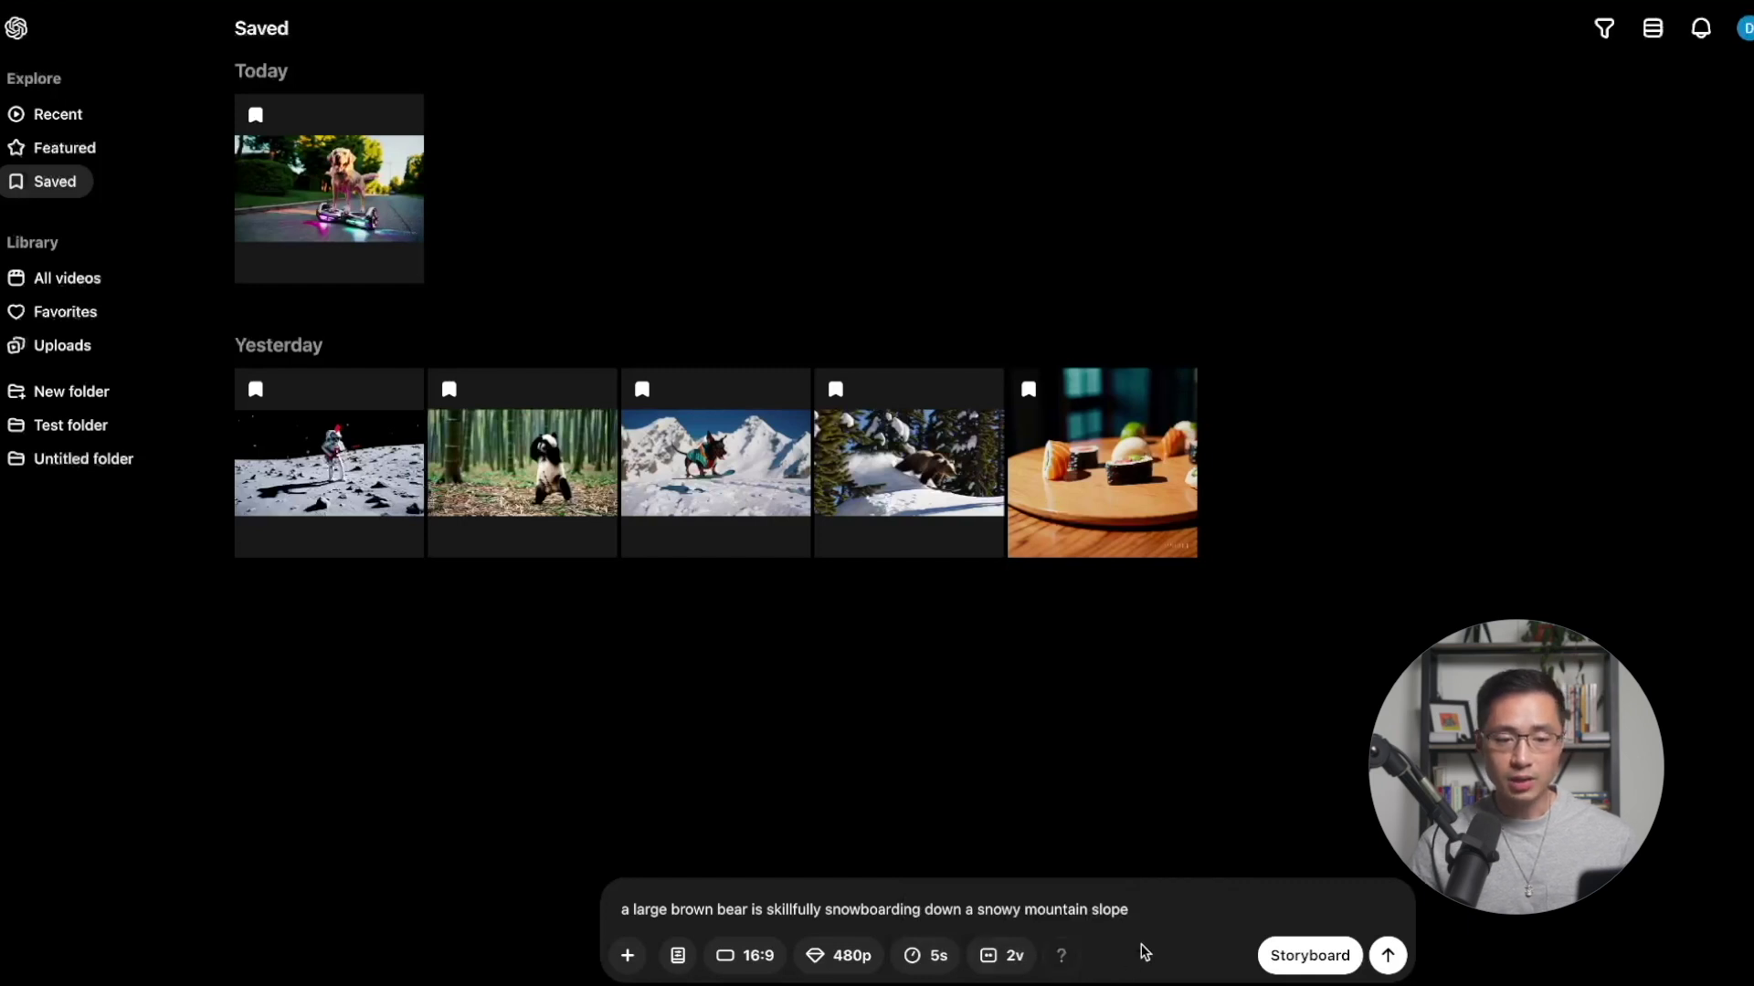
Step: Generate the bear video, check its progress in Activity, and open the right-hand clip from All videos
{"action": "left_click", "coordinate": [1389, 964]}
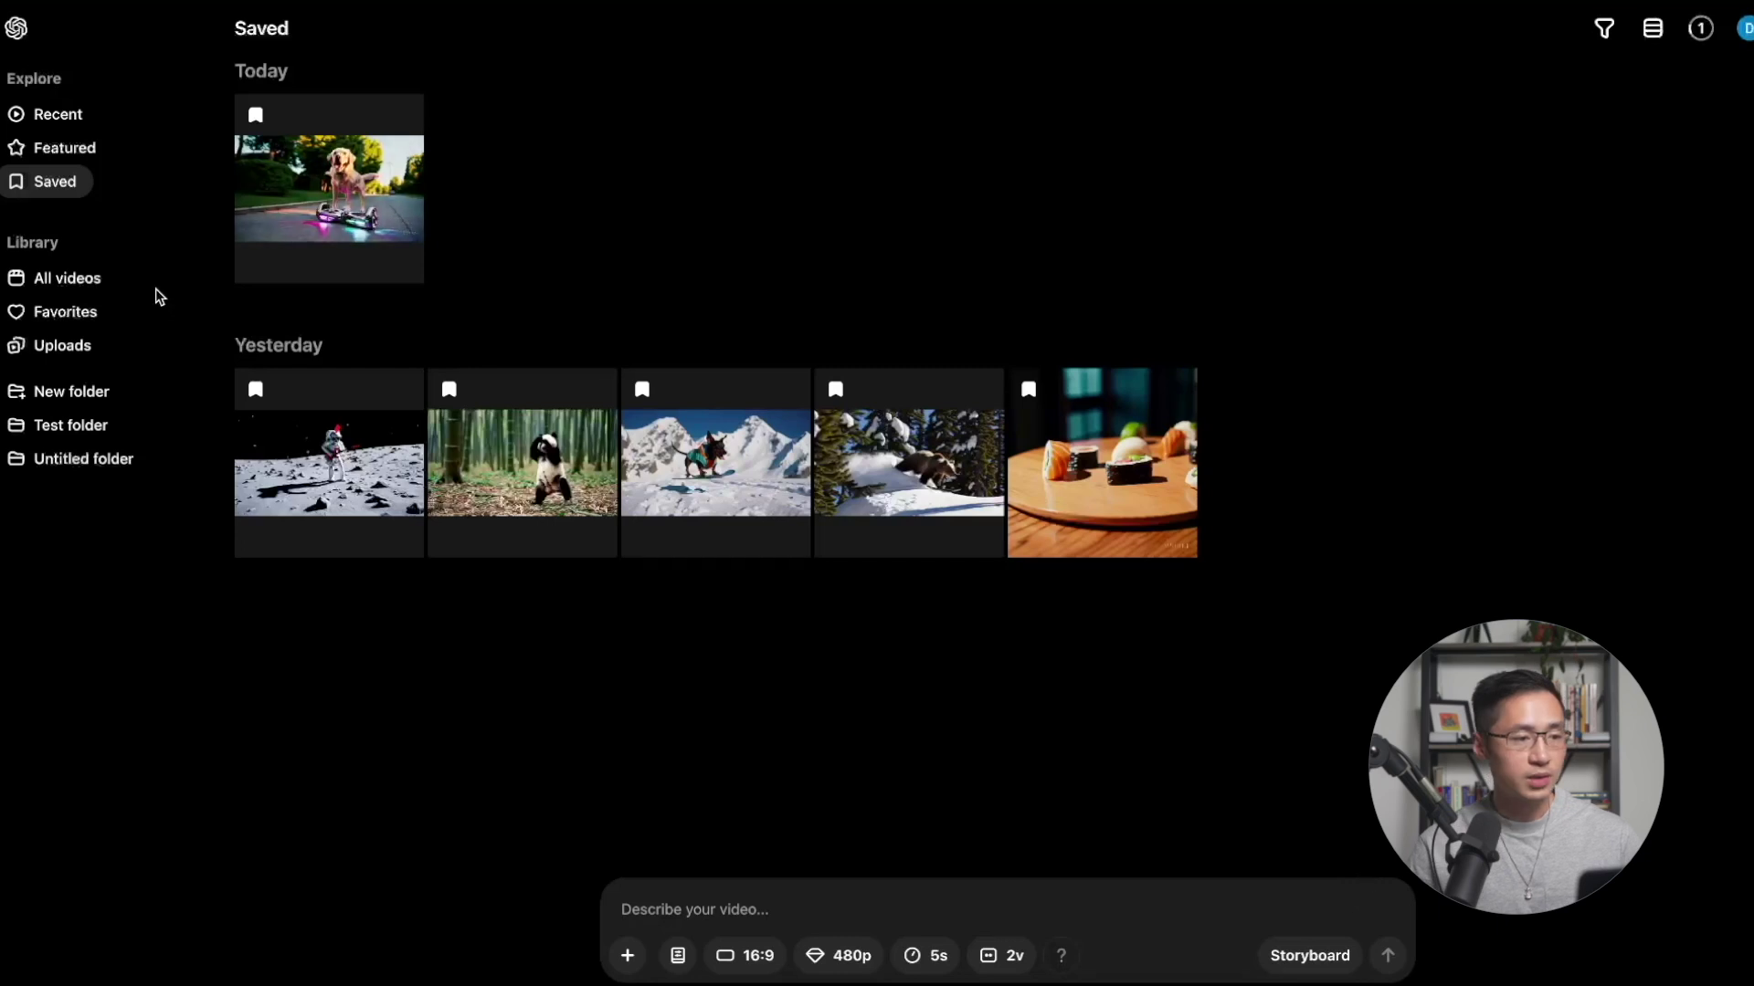
{"action": "left_click", "coordinate": [58, 284]}
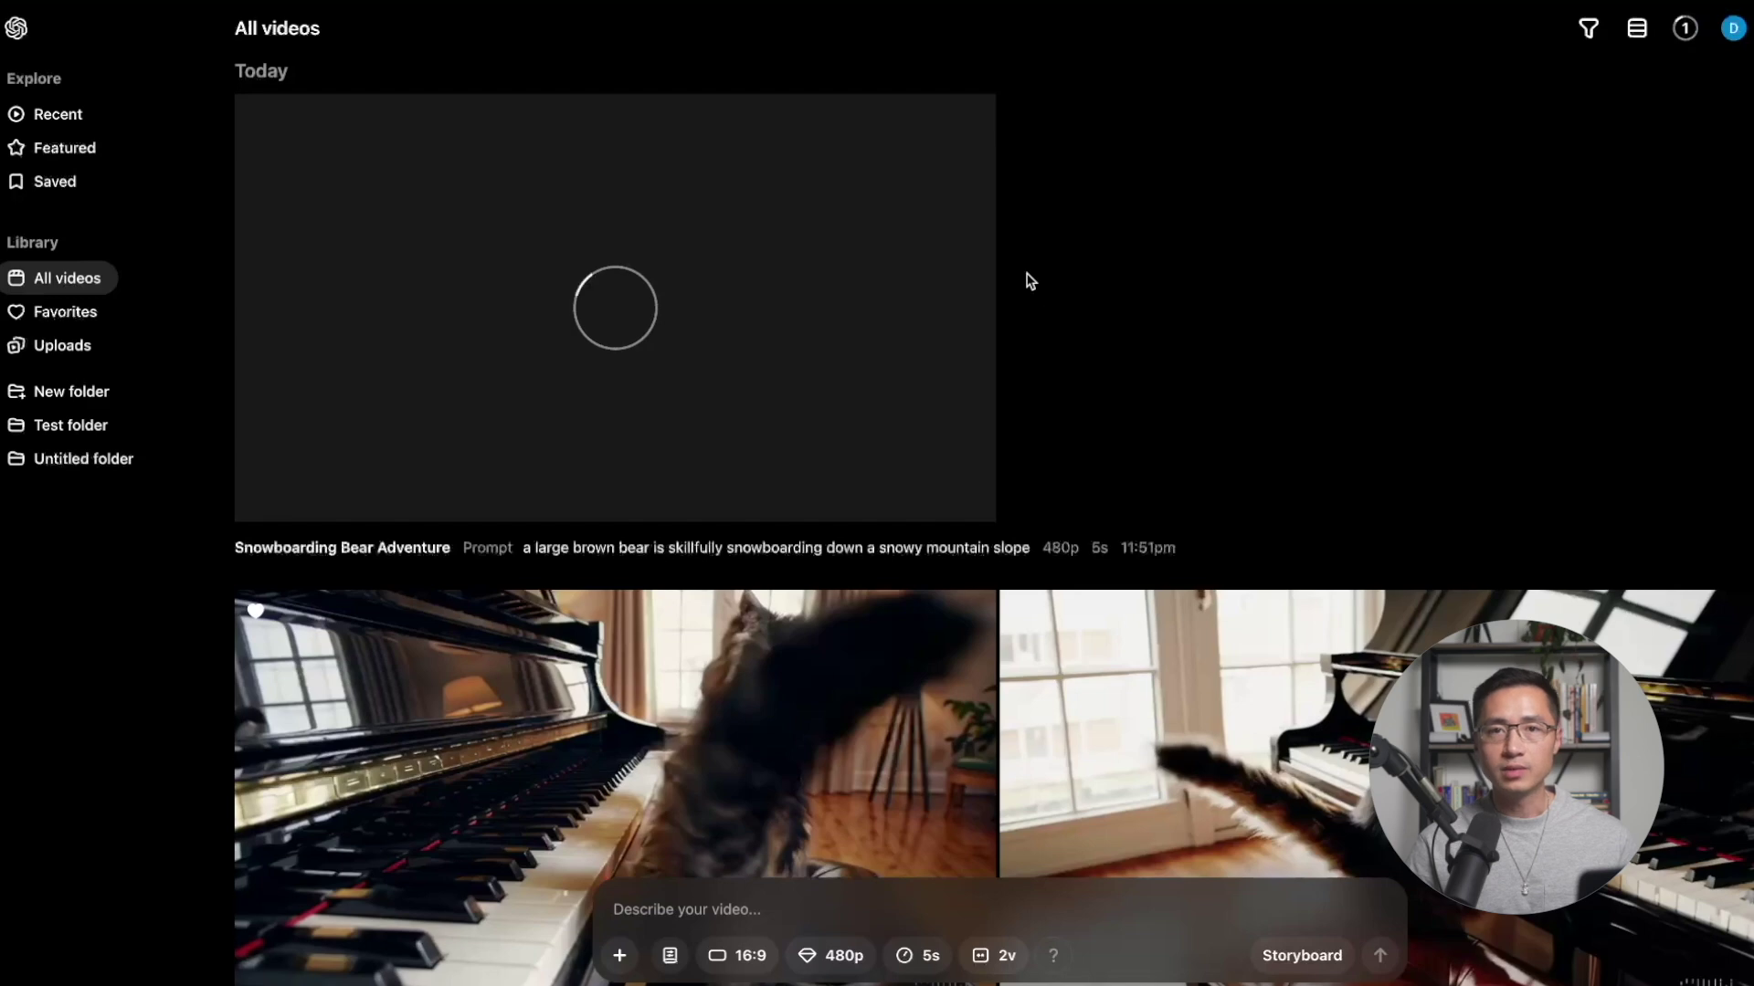
{"action": "left_click", "coordinate": [1686, 29]}
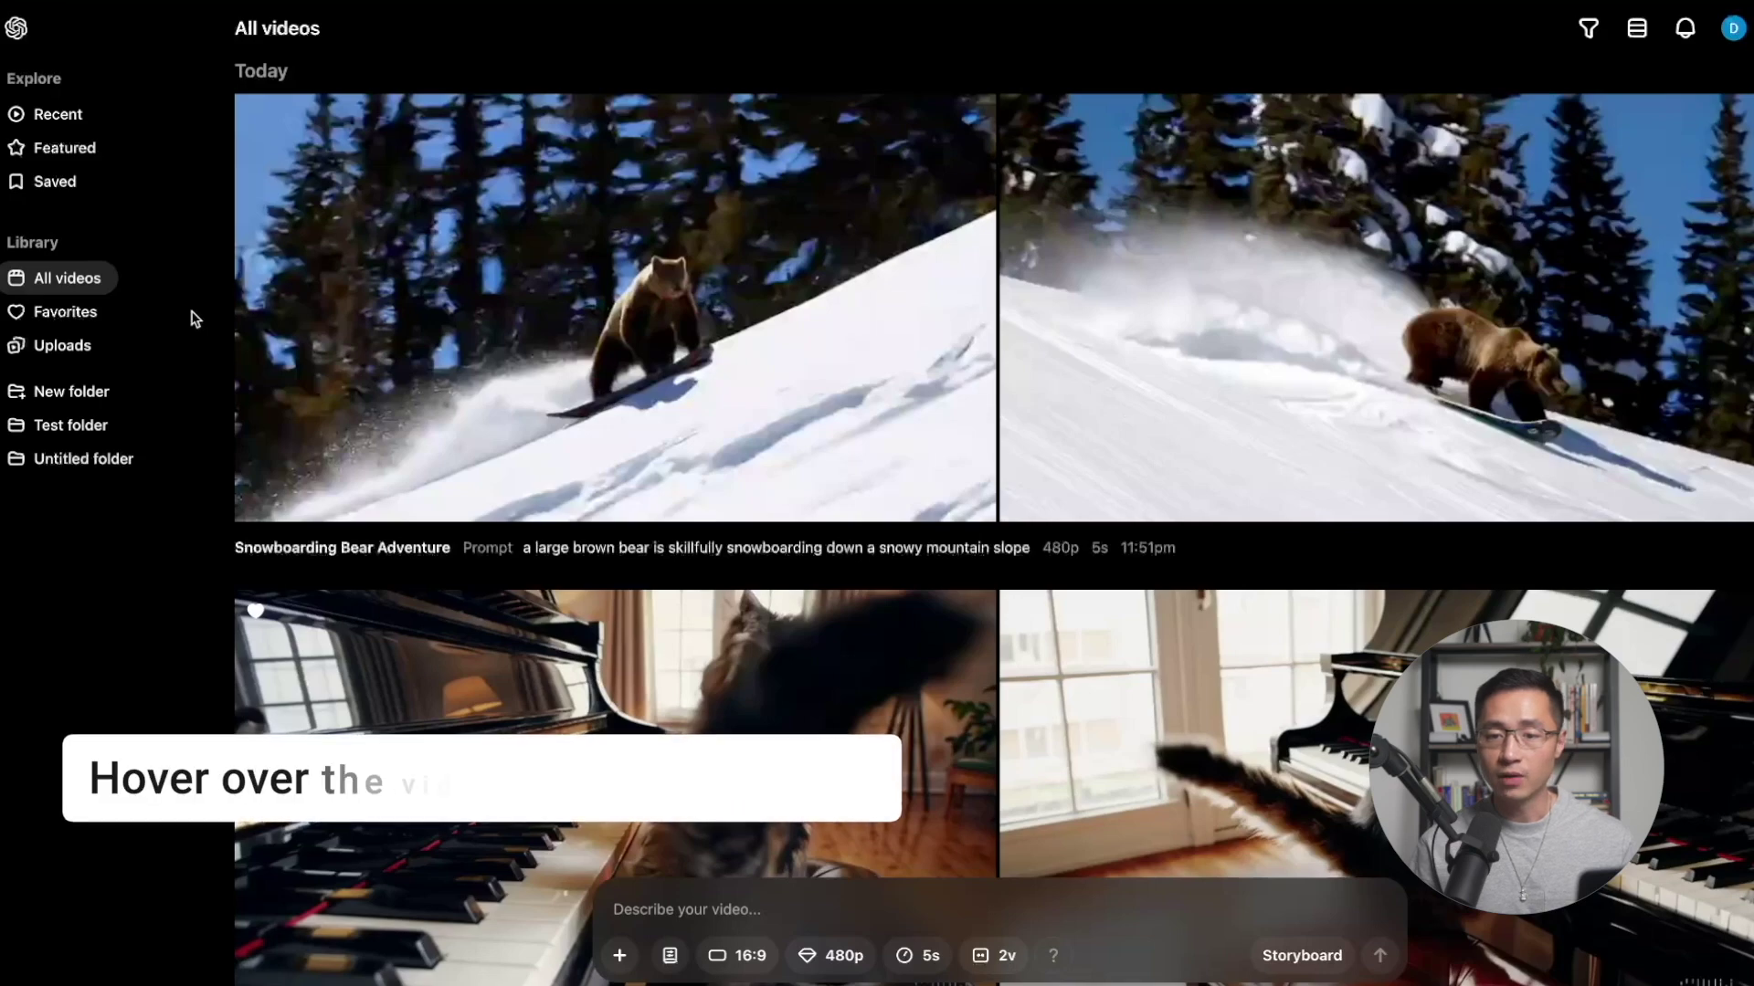
{"action": "mouse_move", "coordinate": [283, 328]}
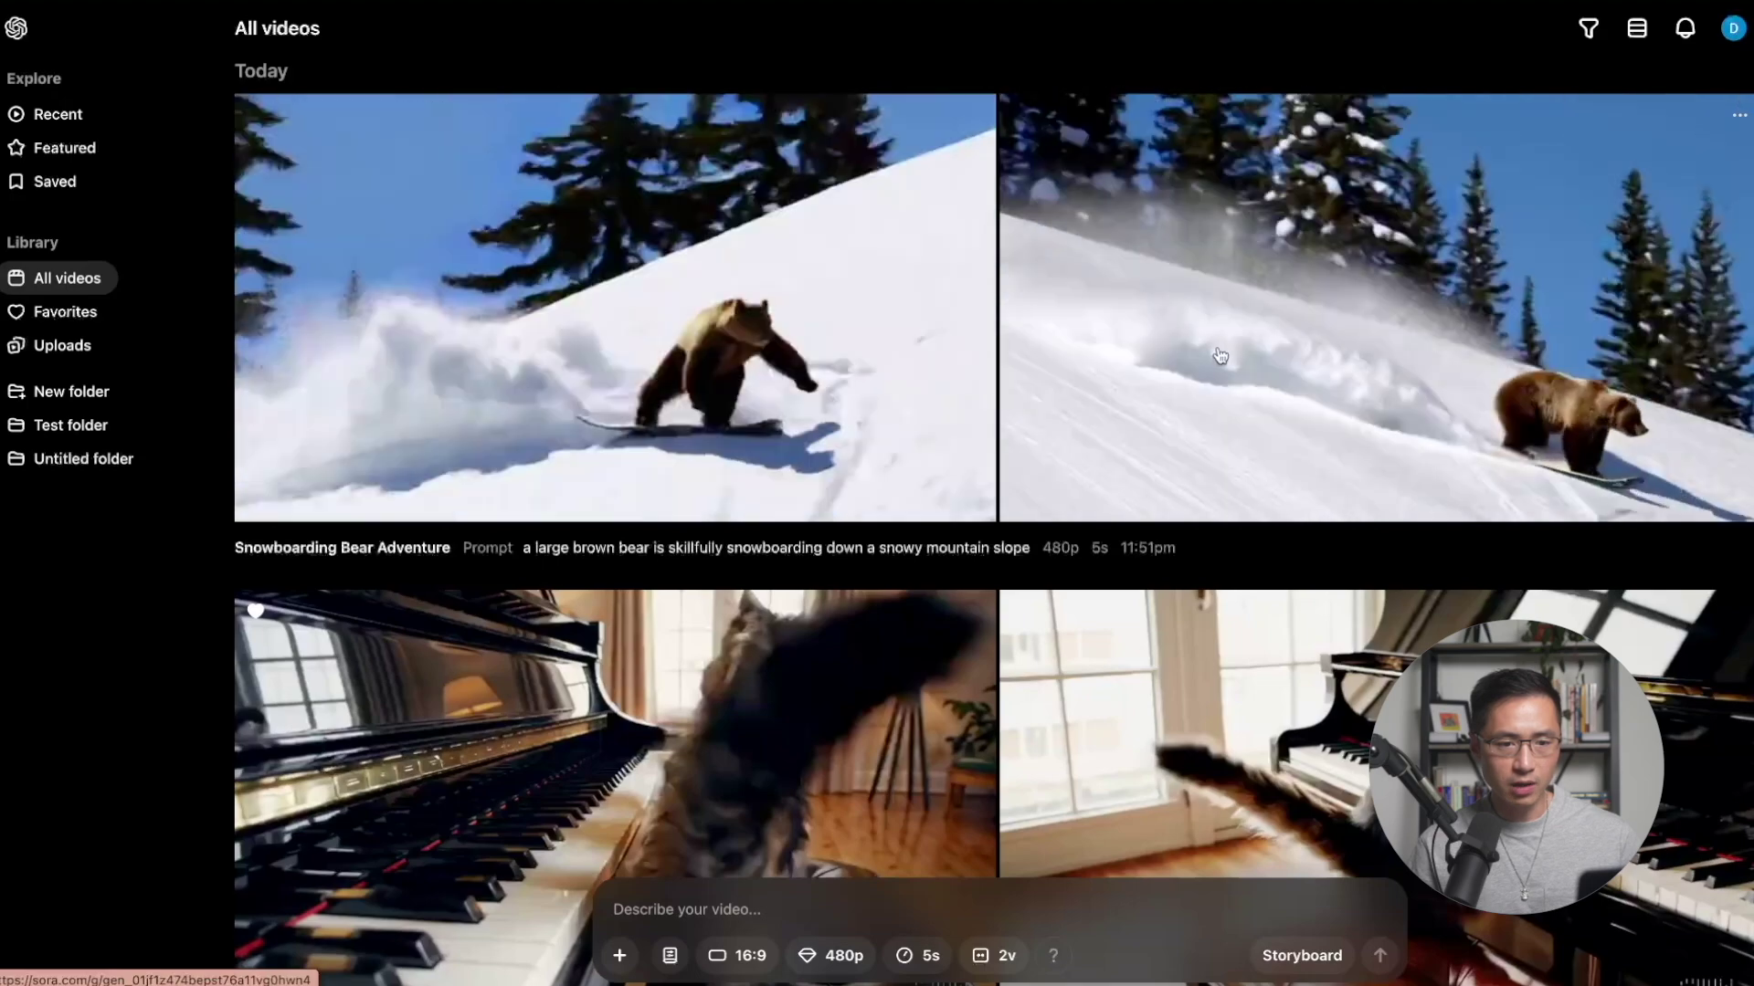
{"action": "left_click", "coordinate": [1386, 299]}
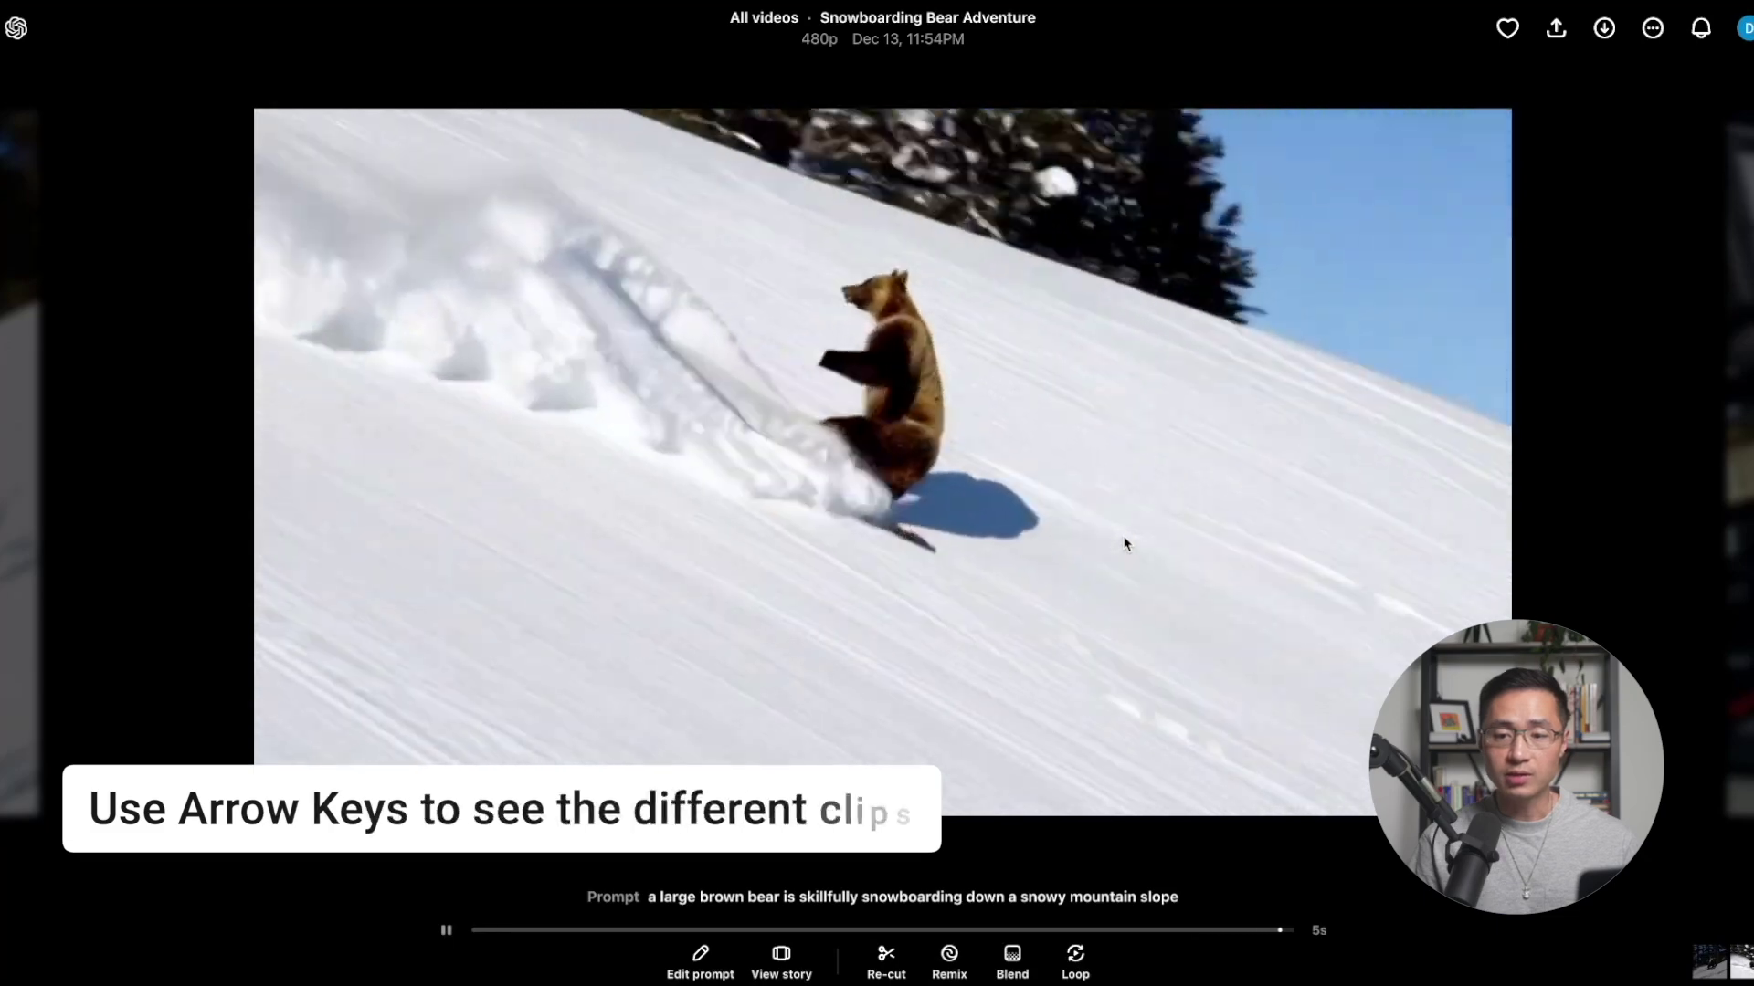
Step: Step through the bear clips, seek back on the timeline, pause, and open the storyboard
{"action": "key", "text": "Left"}
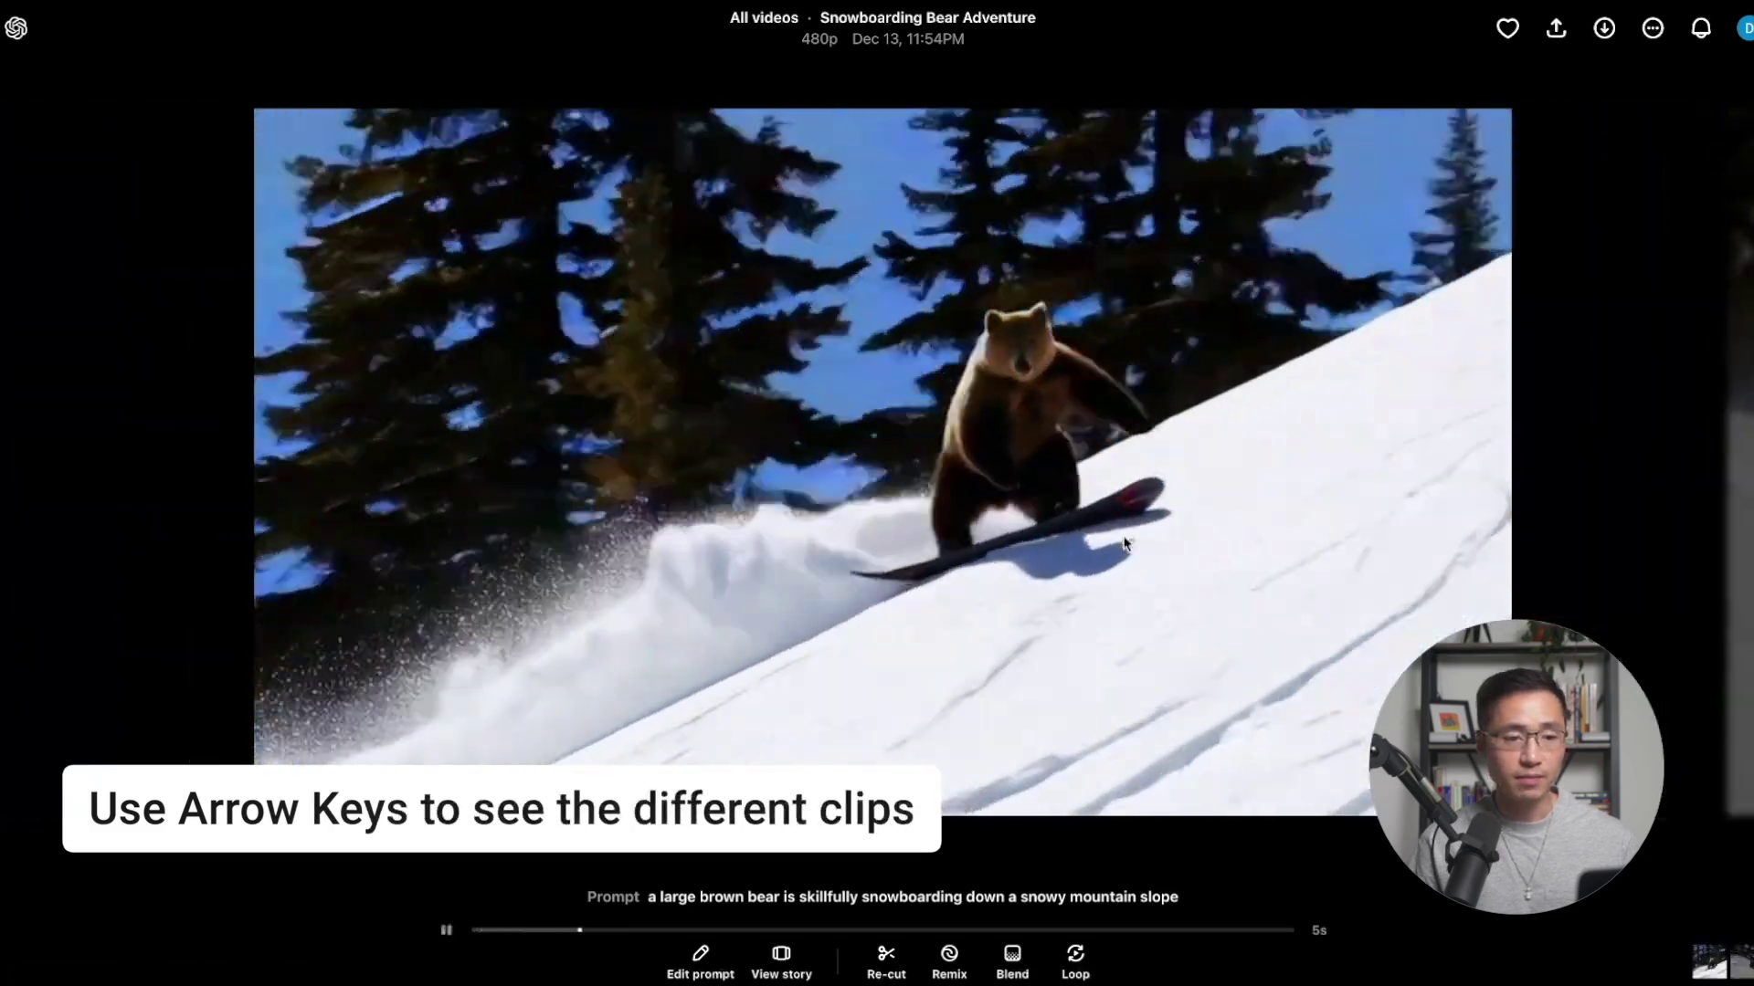
{"action": "key", "text": "Right"}
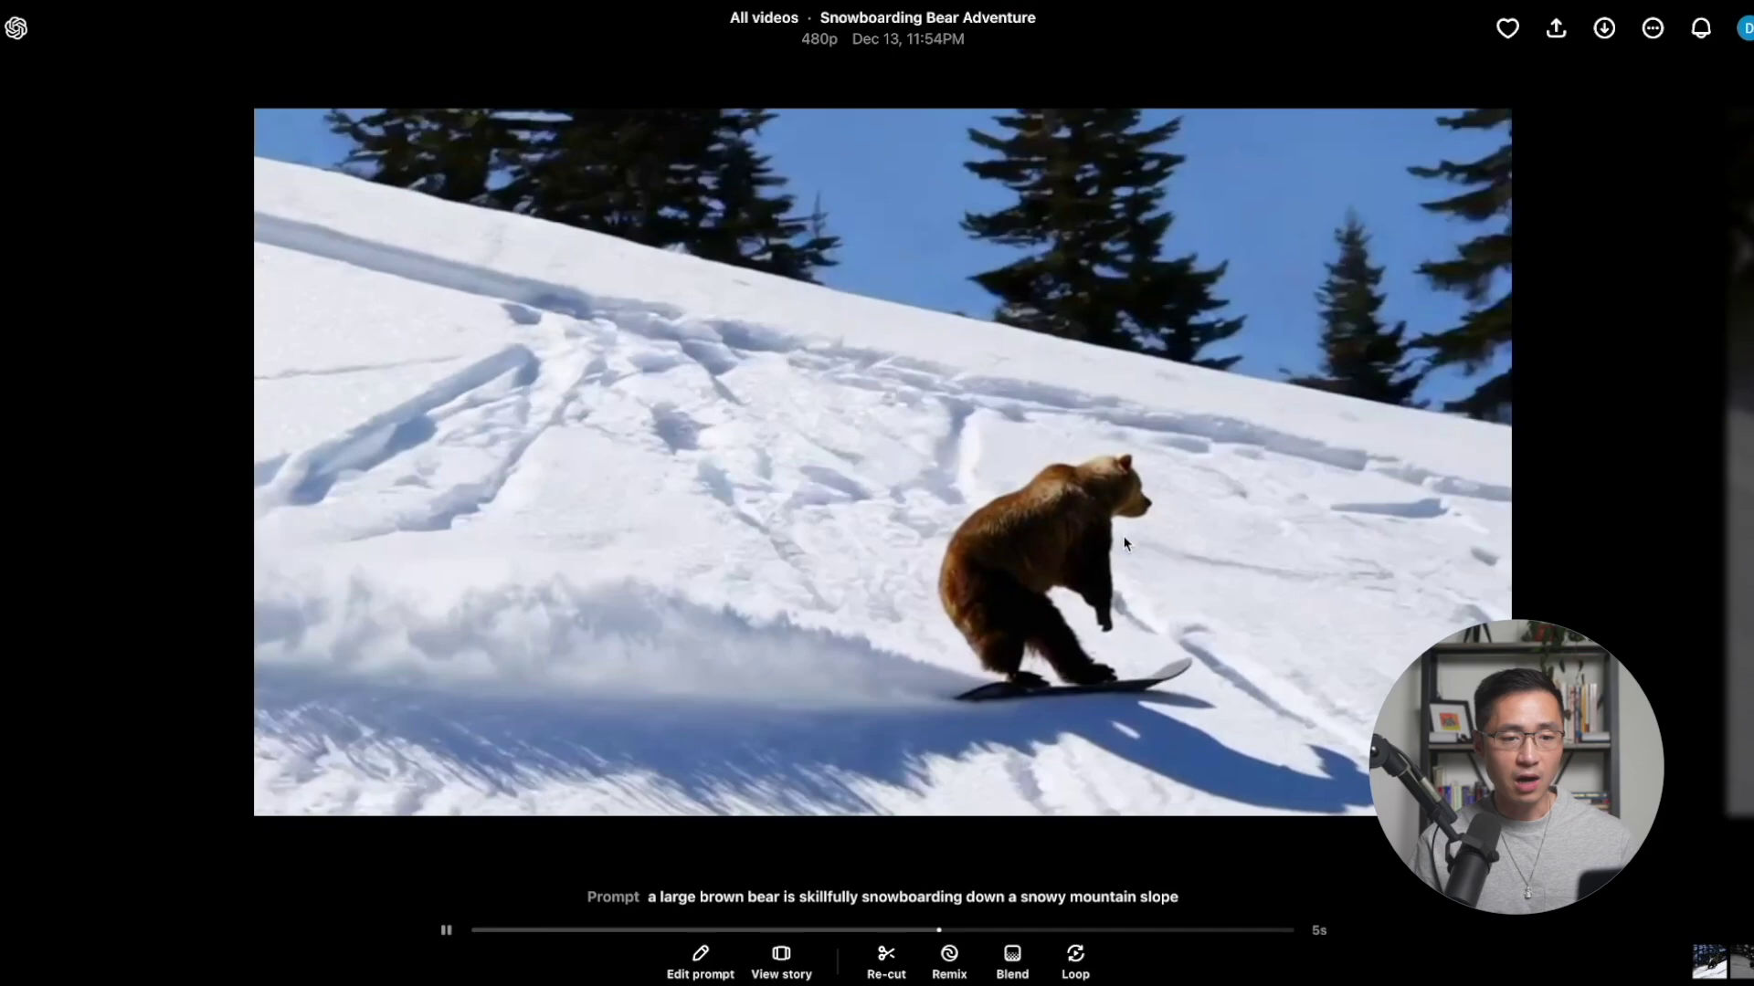
{"action": "key", "text": "Right"}
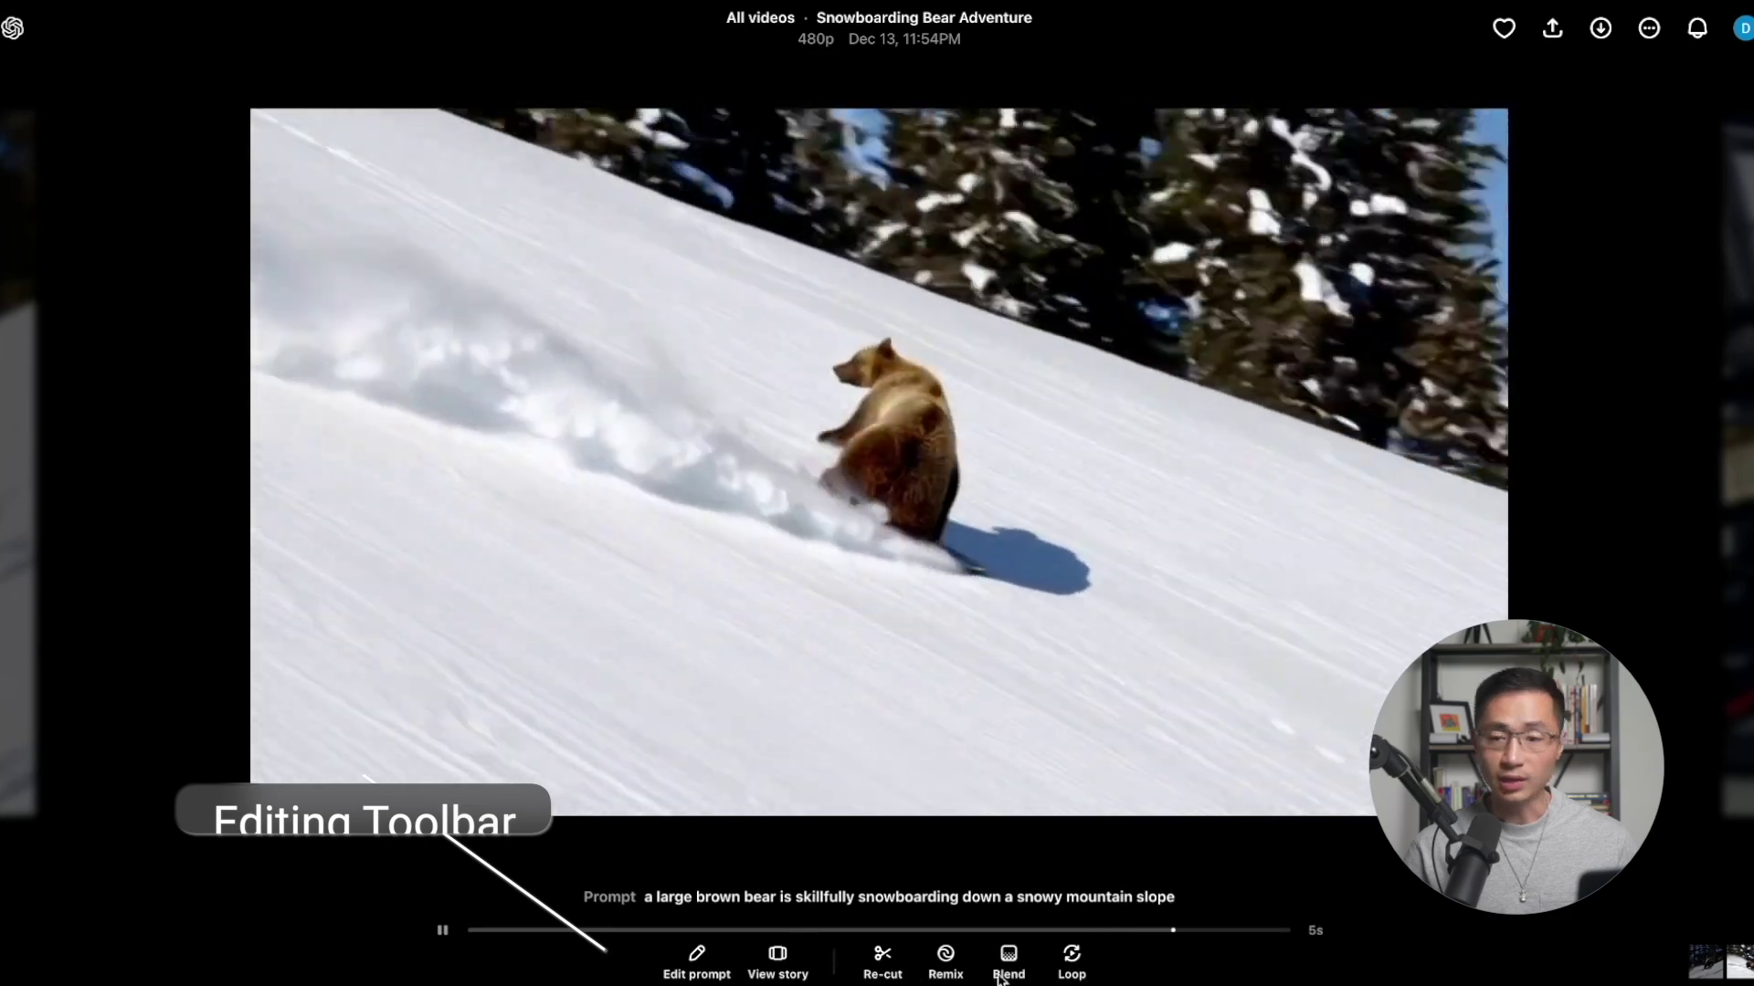
{"action": "left_click", "coordinate": [967, 930]}
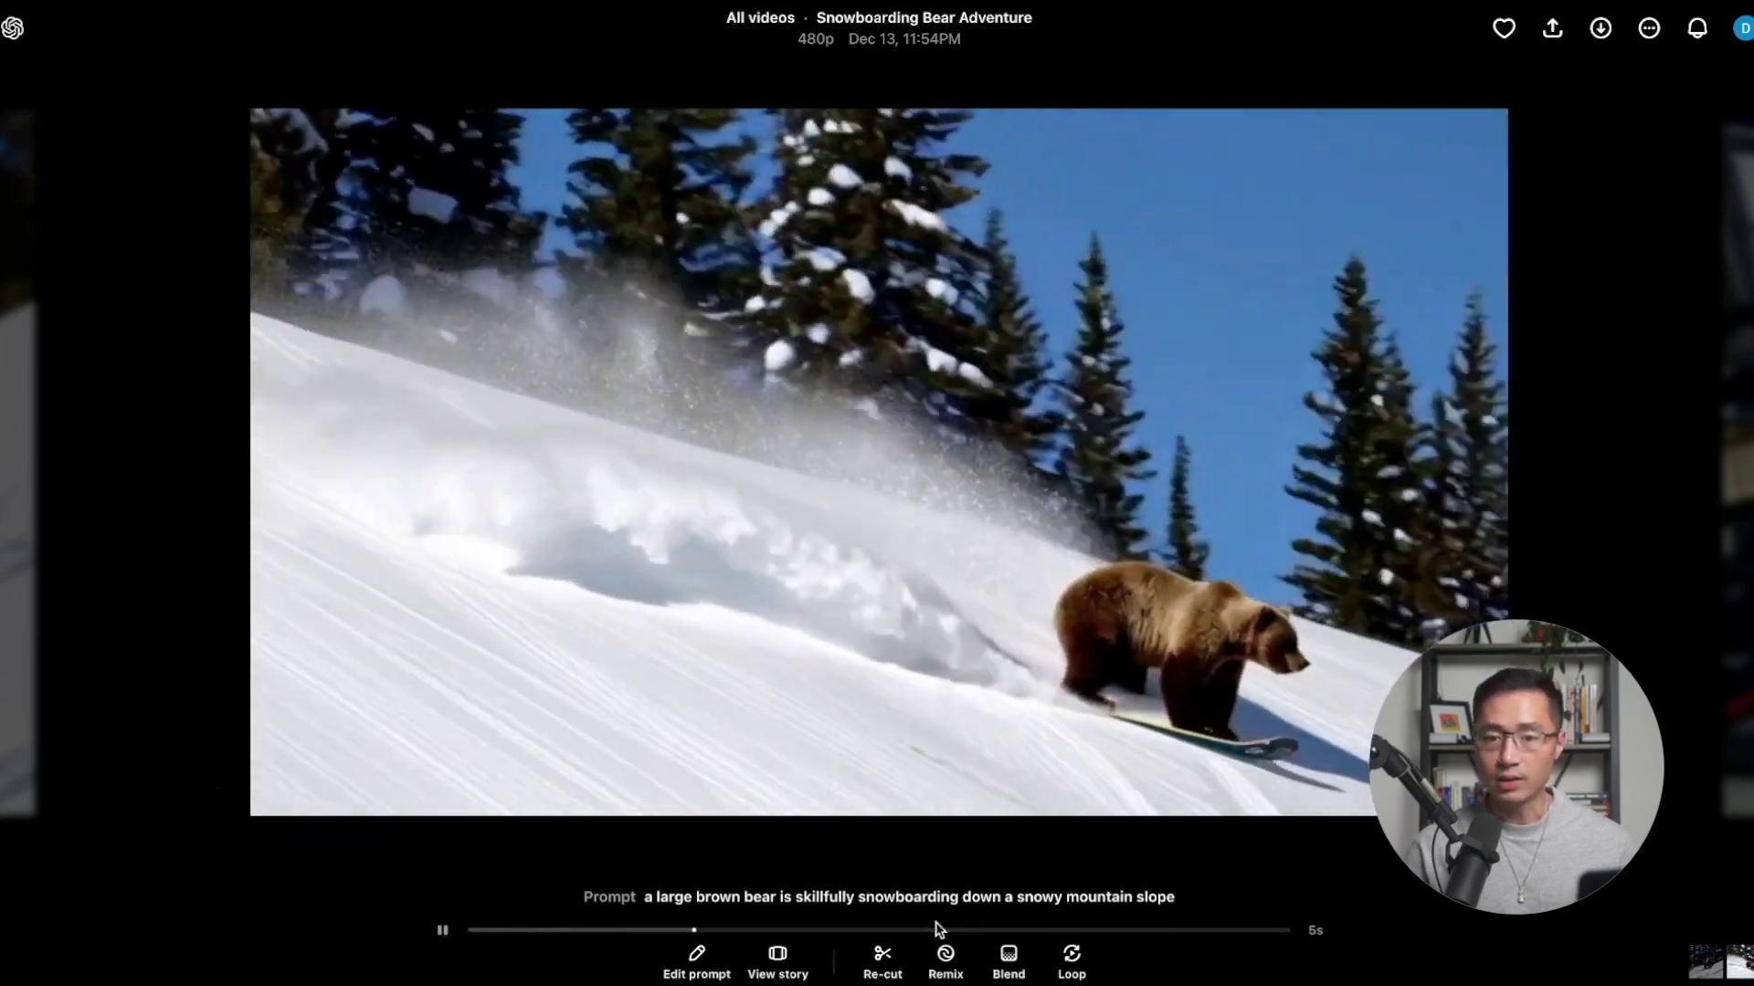
{"action": "key", "text": "space"}
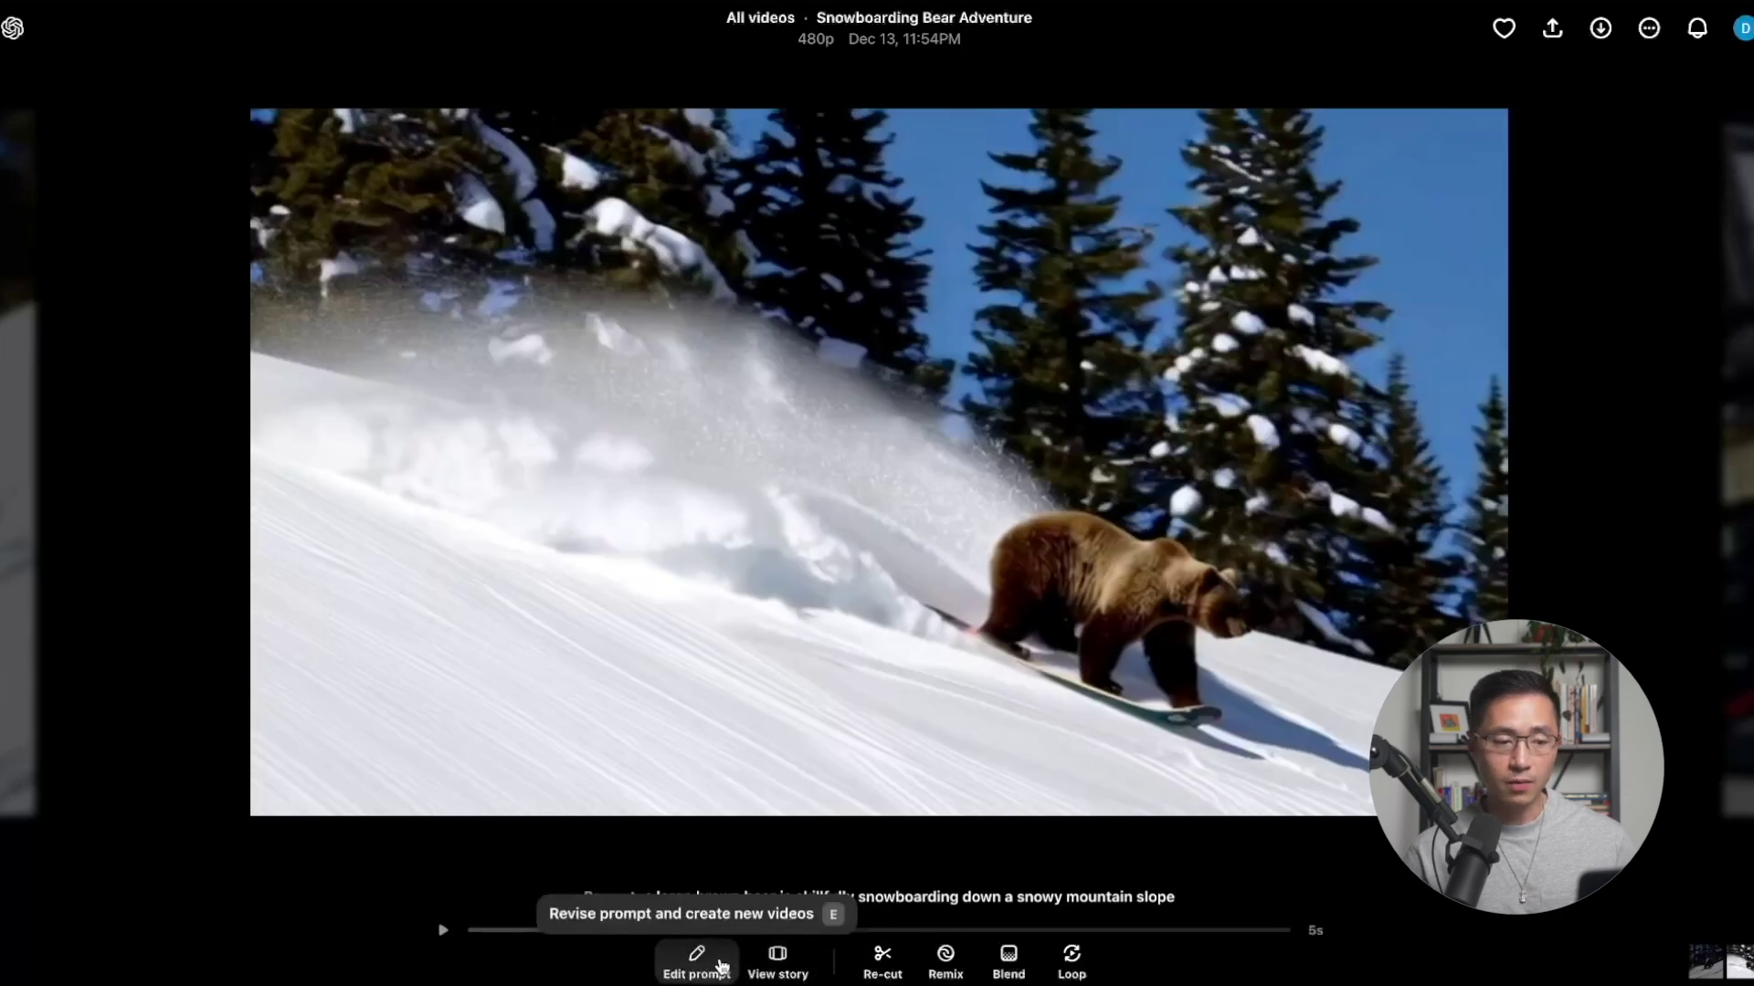
{"action": "left_click", "coordinate": [770, 968]}
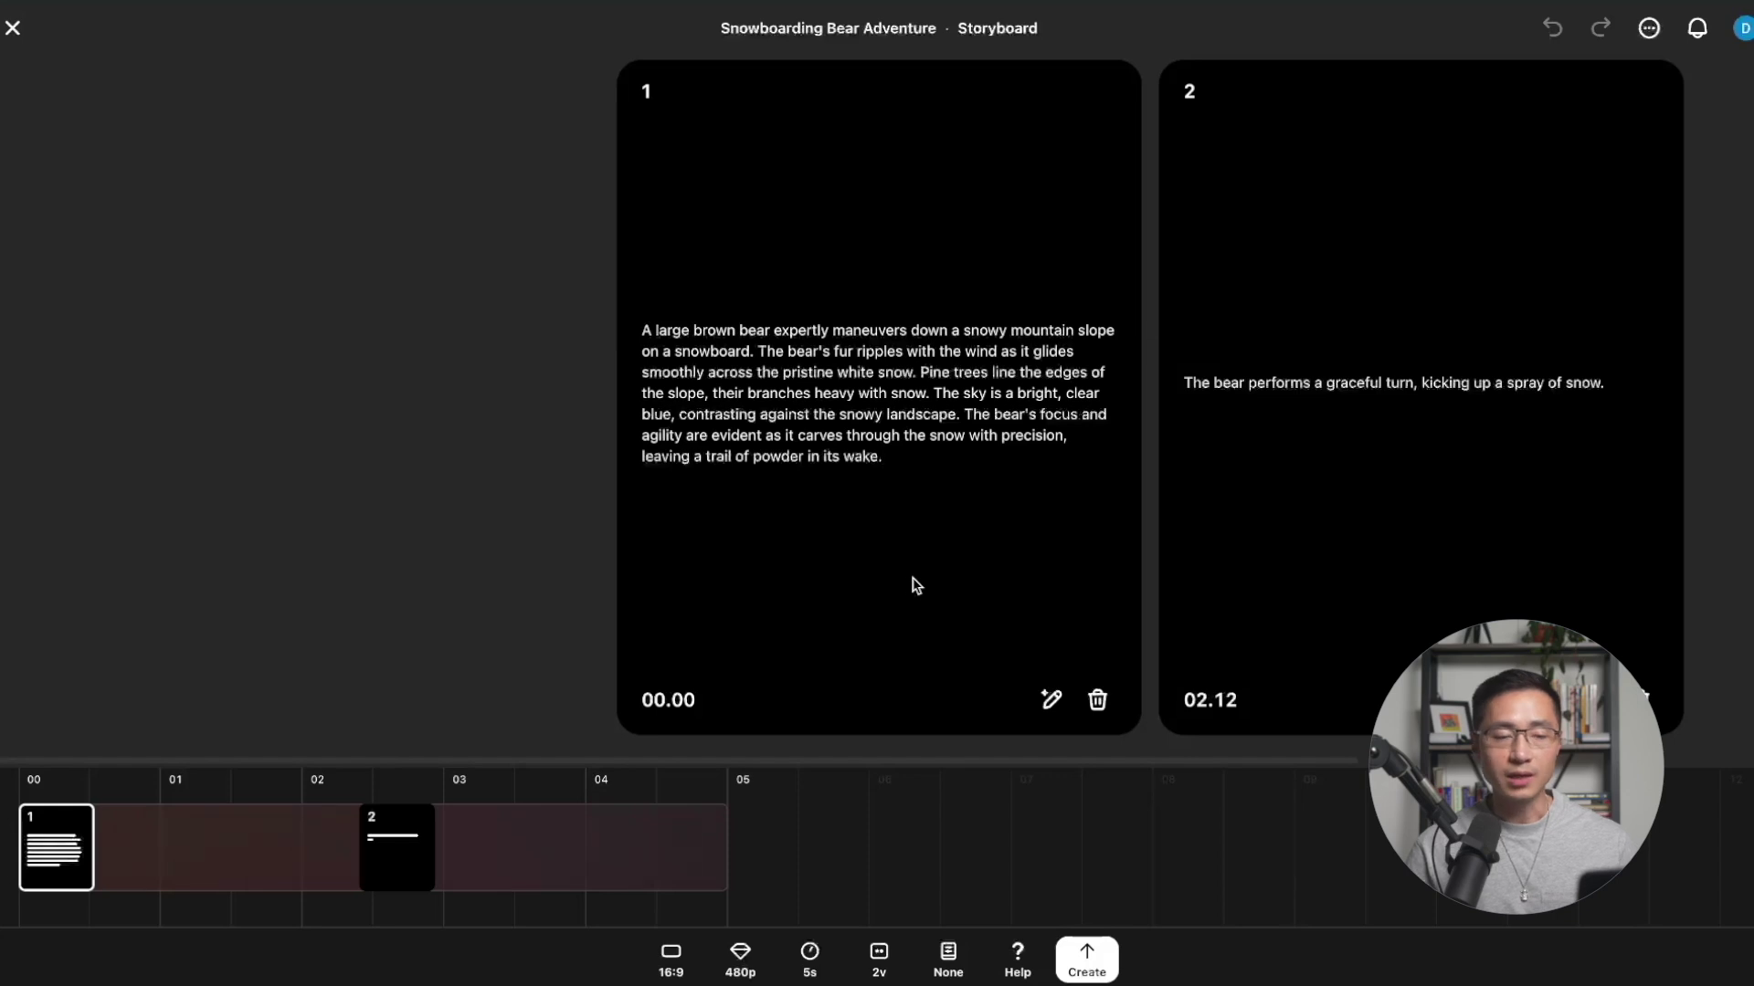
Step: Replace the first card's text with the pasted description of snowboarding between pine trees
{"action": "key", "text": "ctrl+a"}
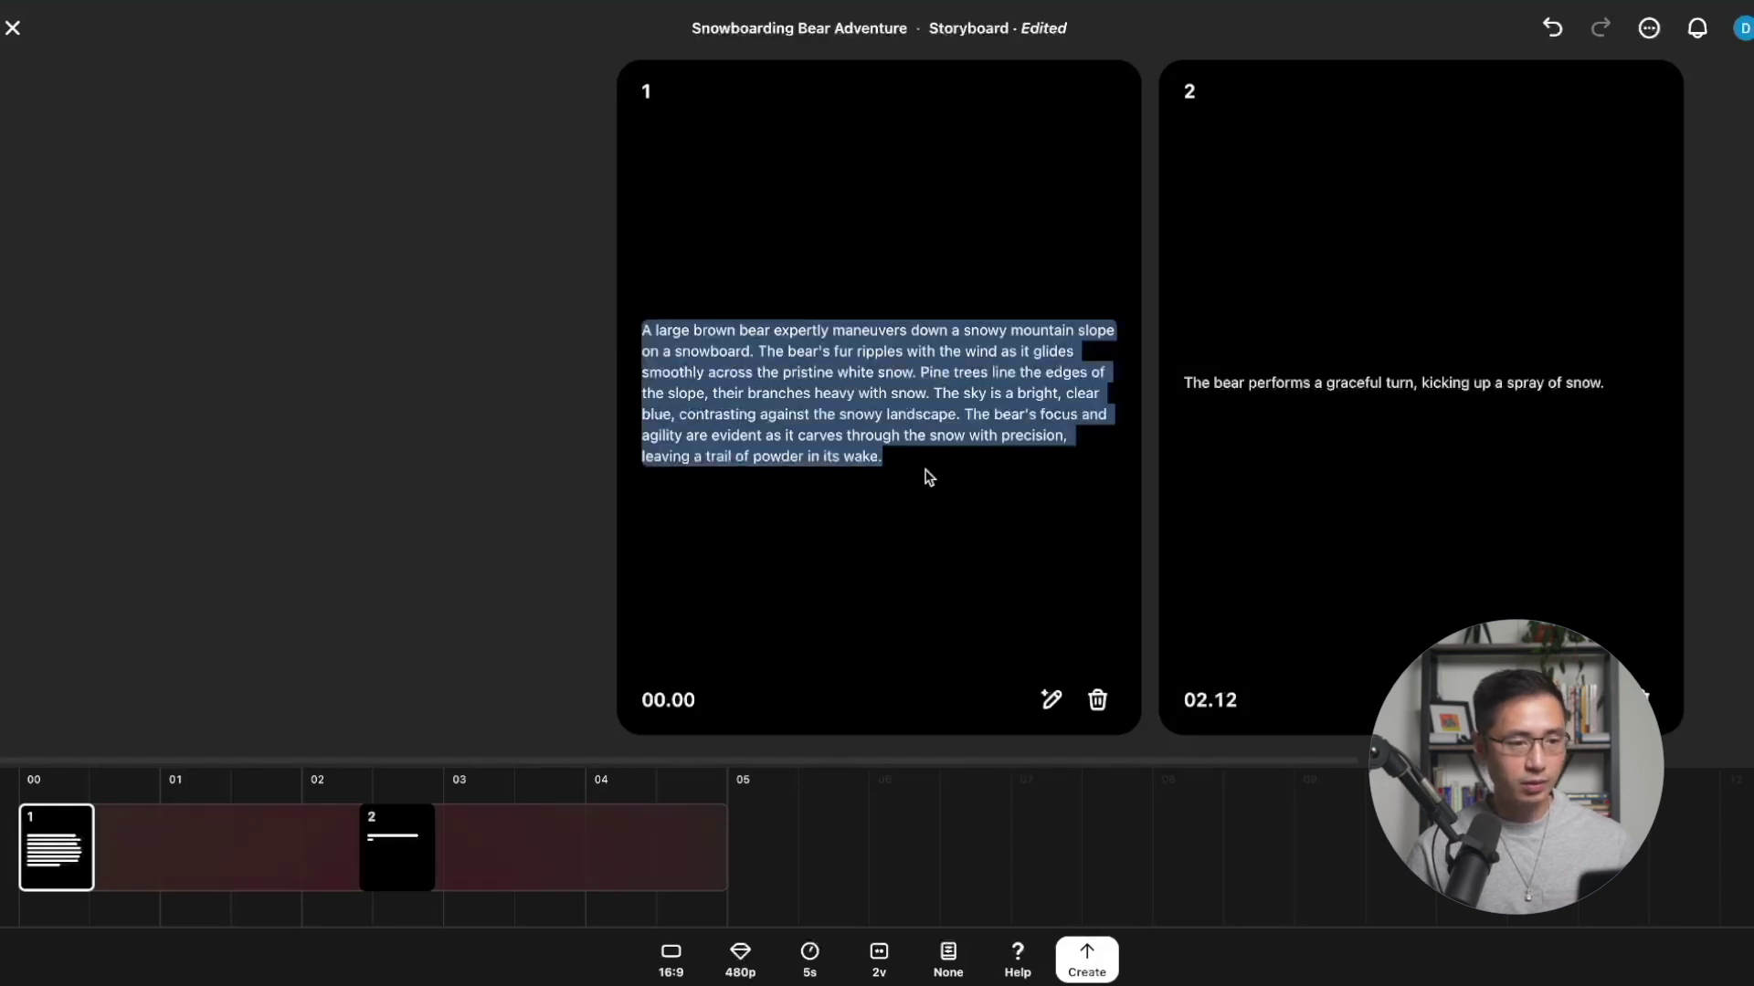
{"action": "type", "text": "A large brown bear is skillfully snowboarding down a snowy mountain slope. Its fur contrasts with the white snow as it carves gracefully between tall pine trees, which are dusted with fresh snow. The bear's eyes are focused and its posture is agile, showcasing its surprising skill on the snowboard. The sun is shining bright, casting long shadows on the snow."}
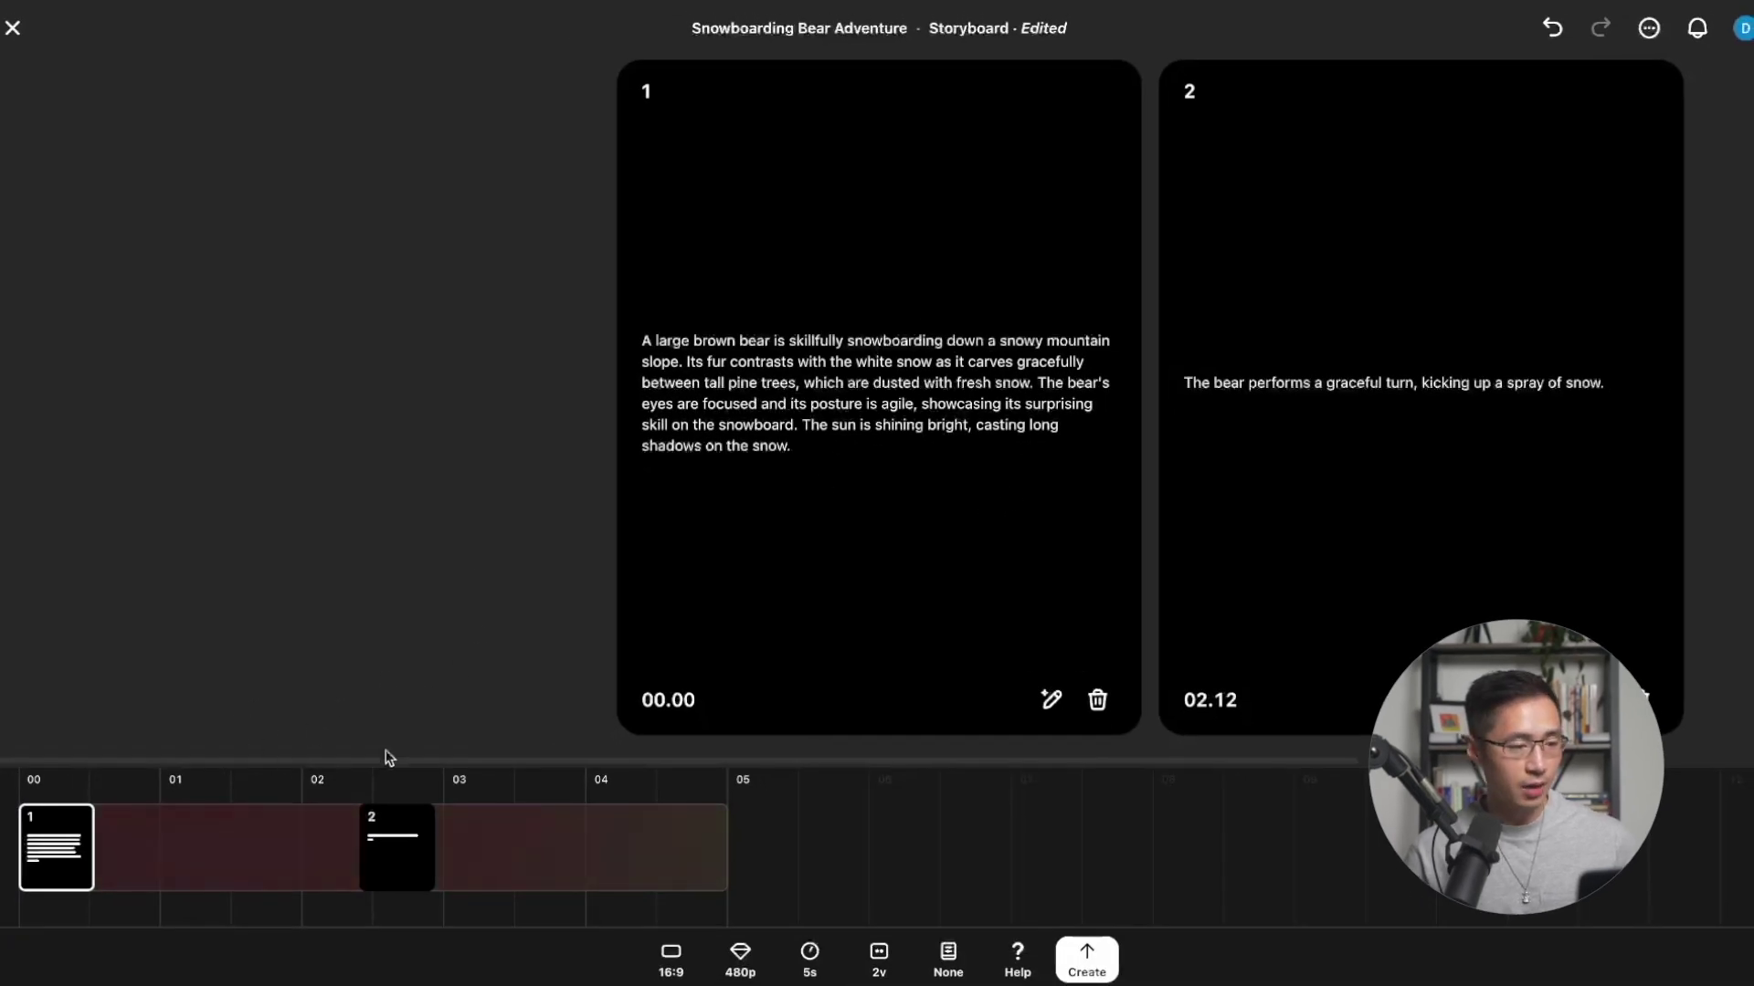
Step: Shift the second card to 02.16 and replace its caption with the bear leaning into a sharp turn
{"action": "left_click_drag", "start_coordinate": [380, 847], "coordinate": [391, 855]}
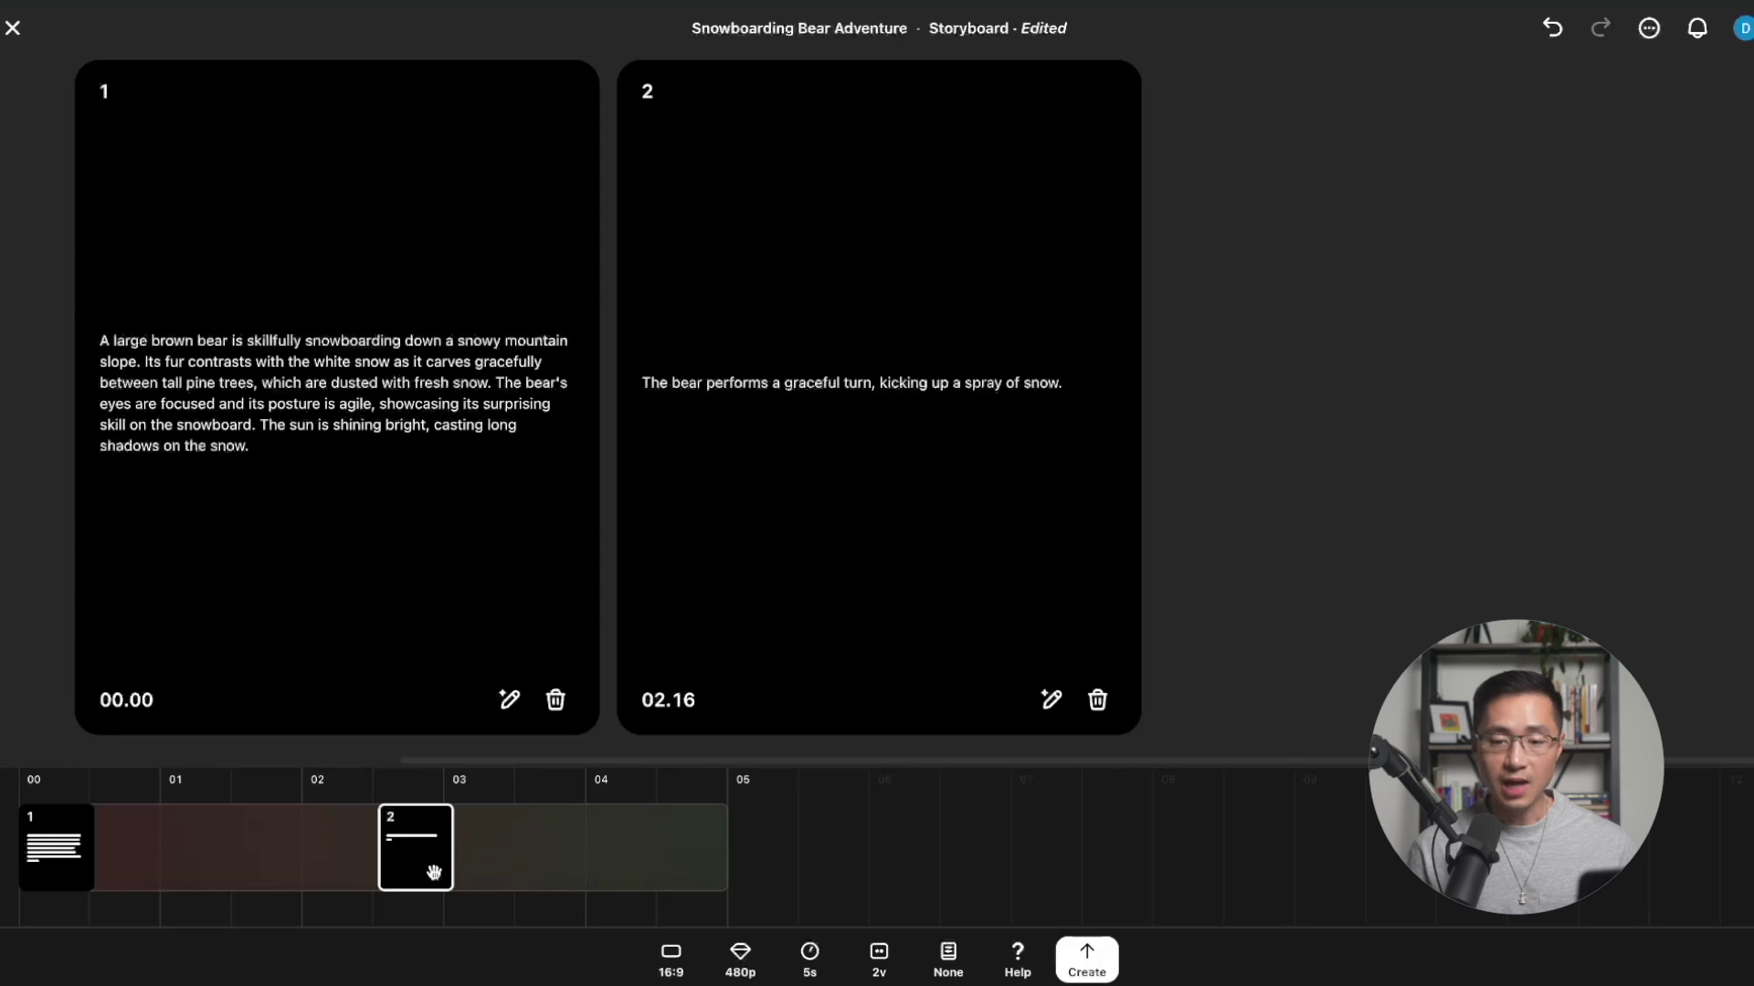
{"action": "left_click_drag", "start_coordinate": [434, 872], "coordinate": [954, 493]}
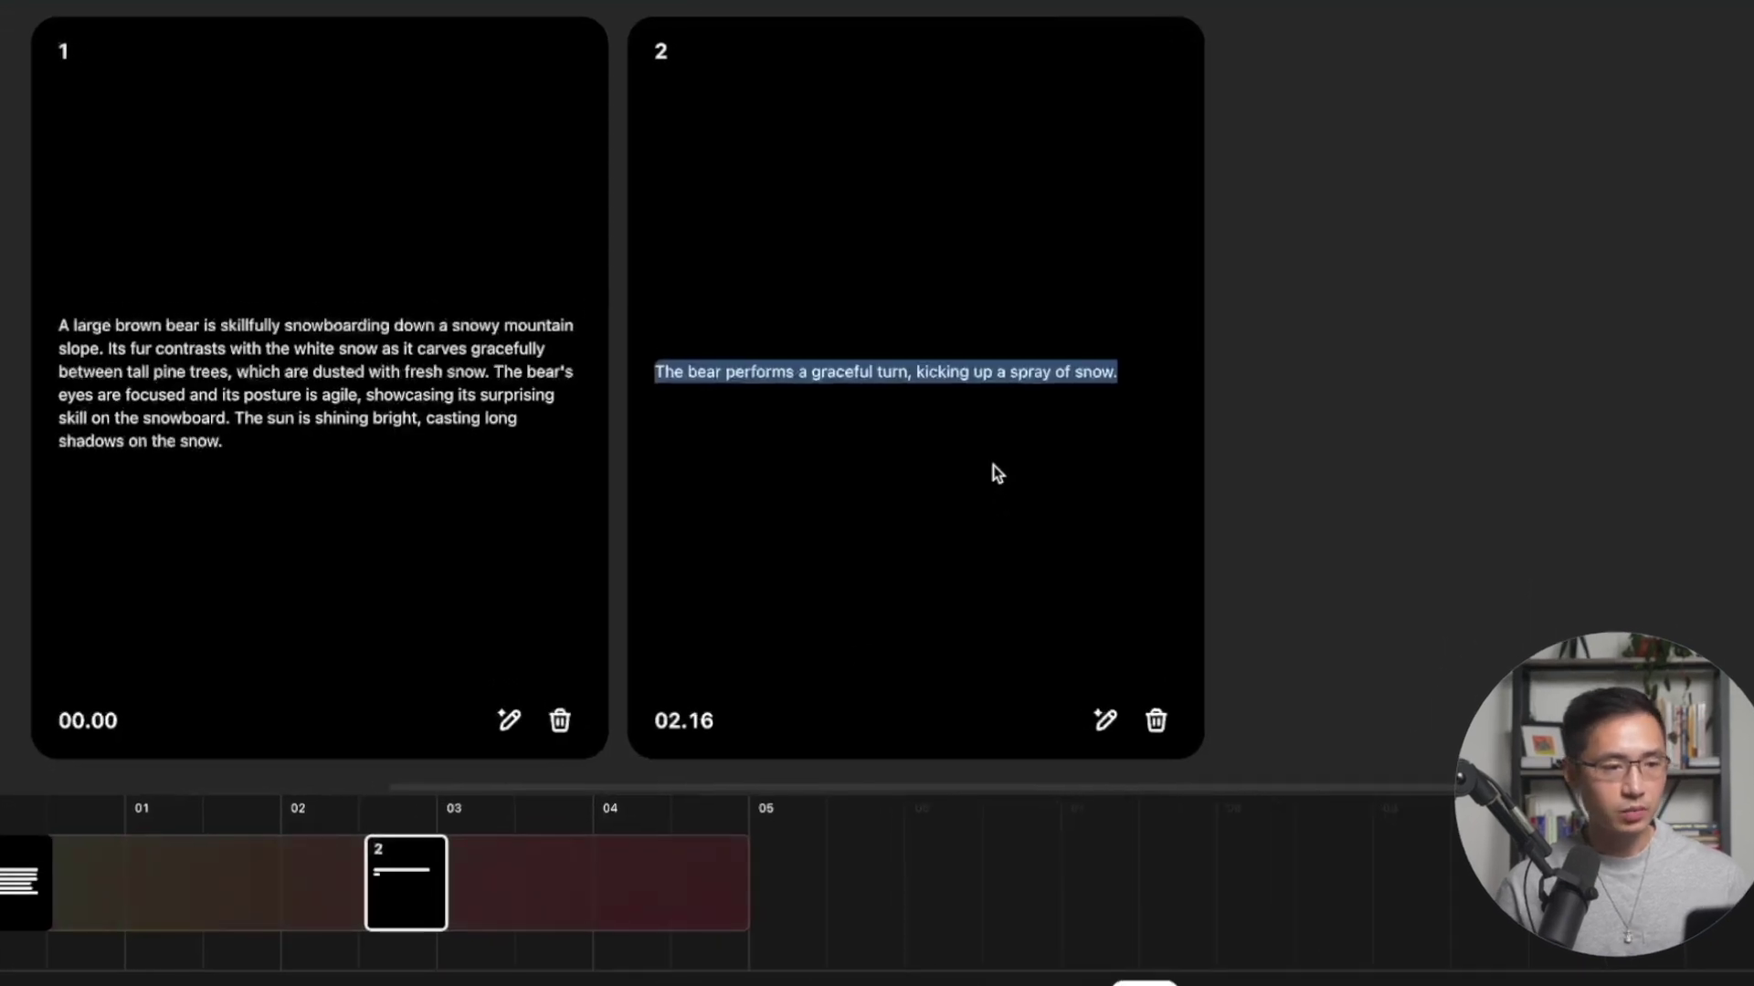
{"action": "type", "text": "The bear leans into a sharp turn, snow spraying up around its board as it carves expertly through the trees."}
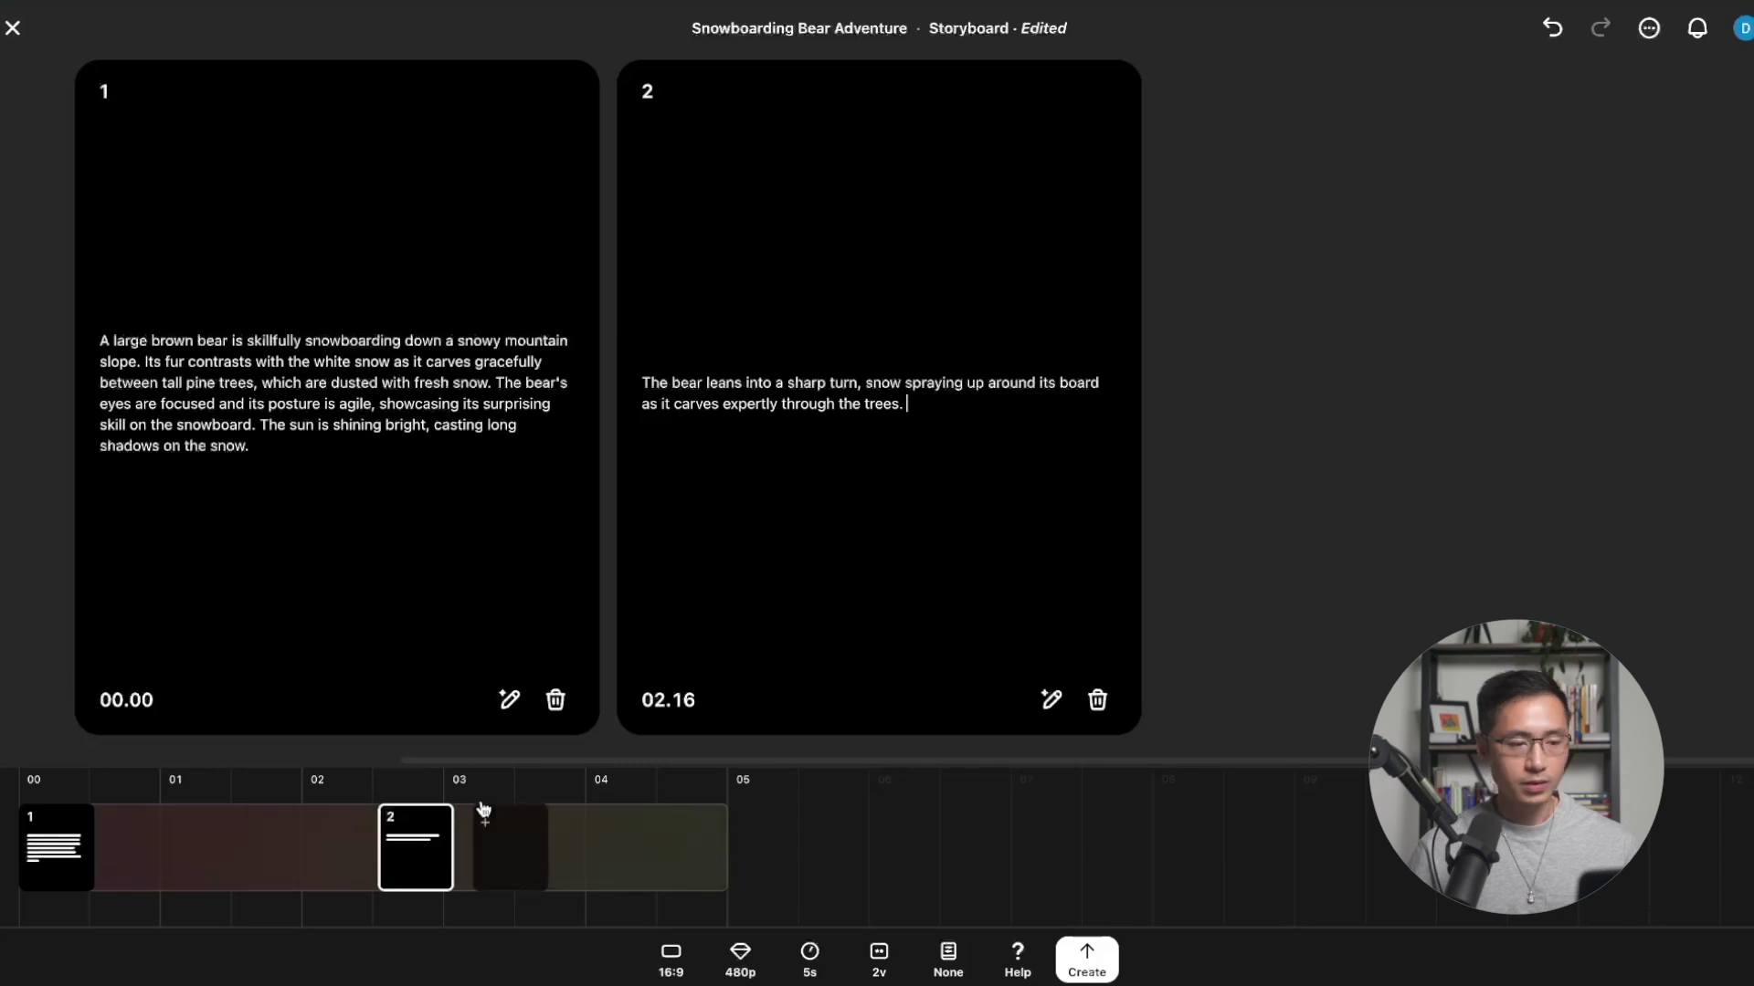
Step: Generate two 16:9 videos with no style preset from the edited storyboard, then open 'Bear Snowboarding Adventure'
{"action": "left_click", "coordinate": [675, 970]}
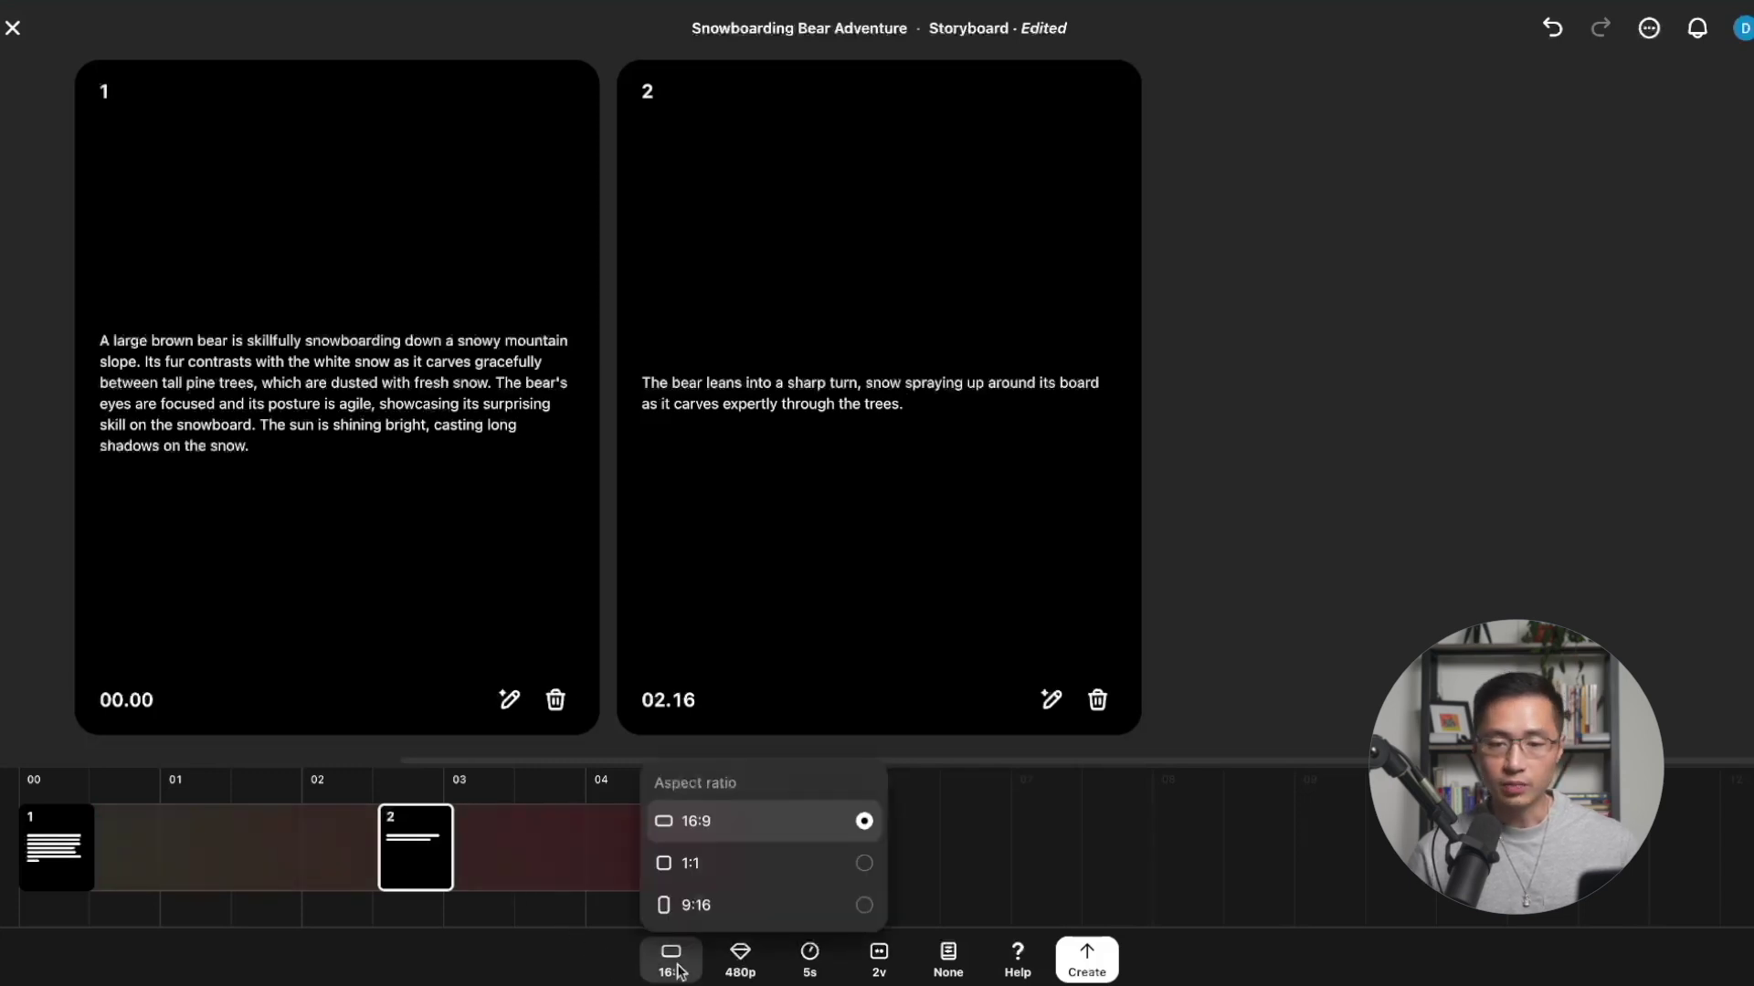
{"action": "left_click", "coordinate": [677, 971]}
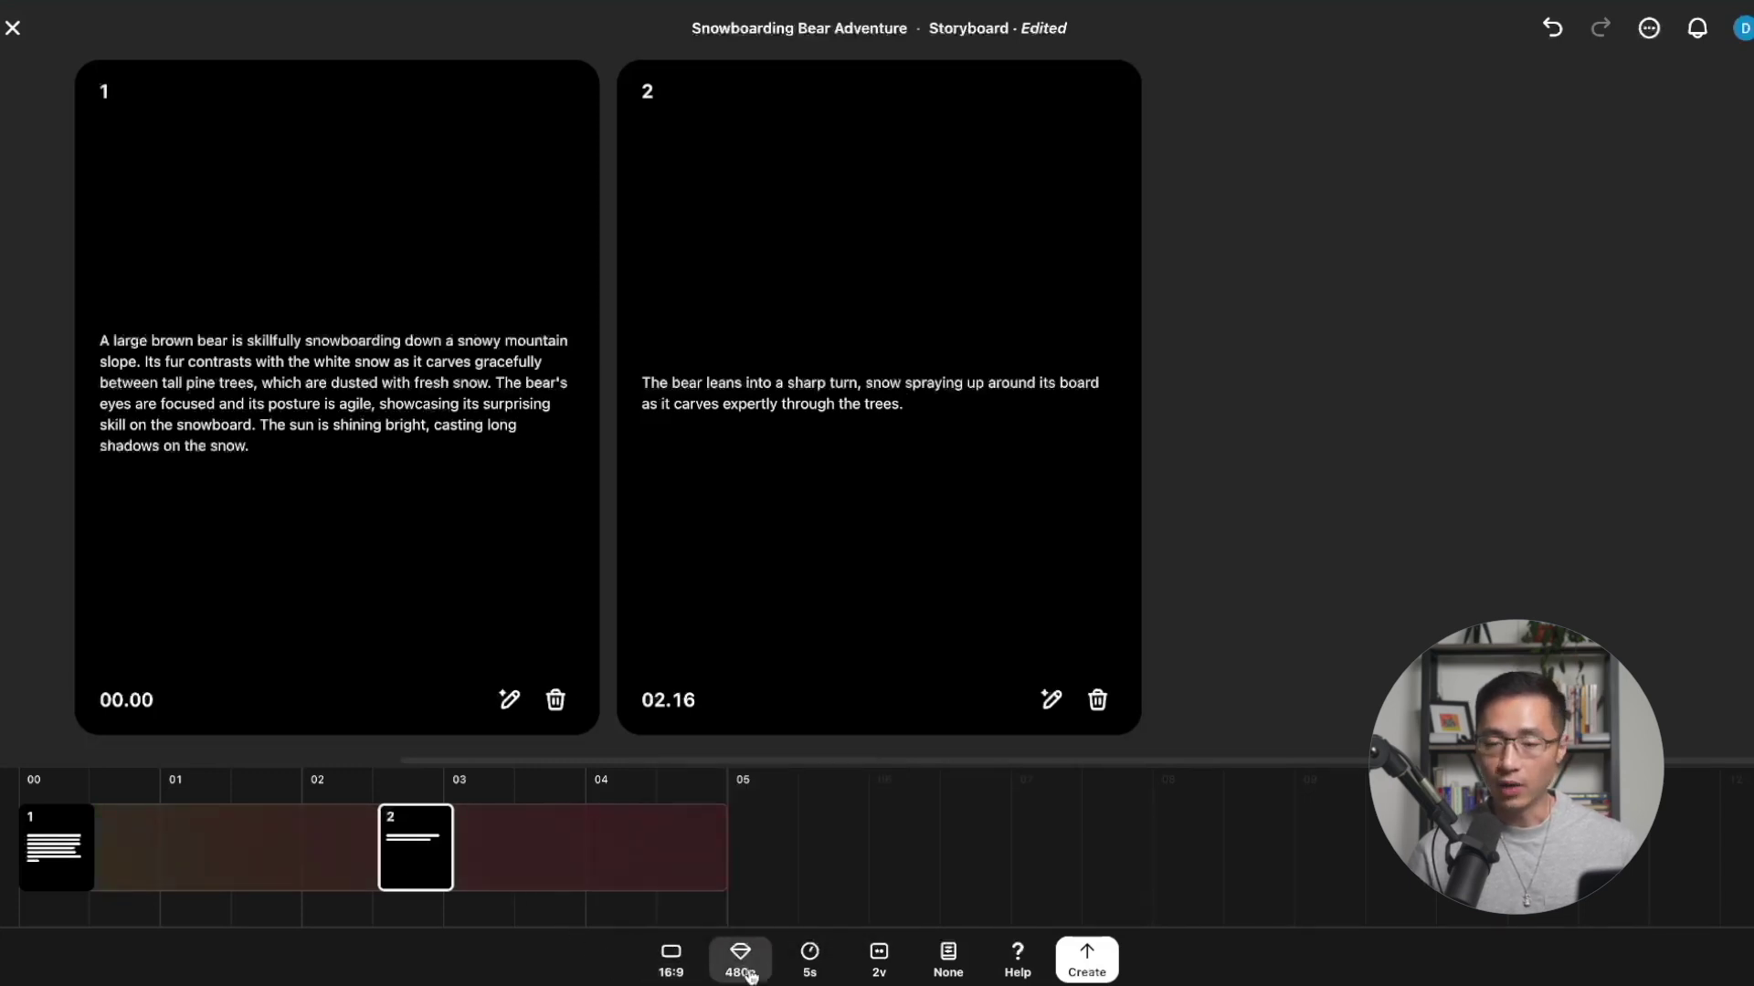
{"action": "left_click", "coordinate": [879, 968]}
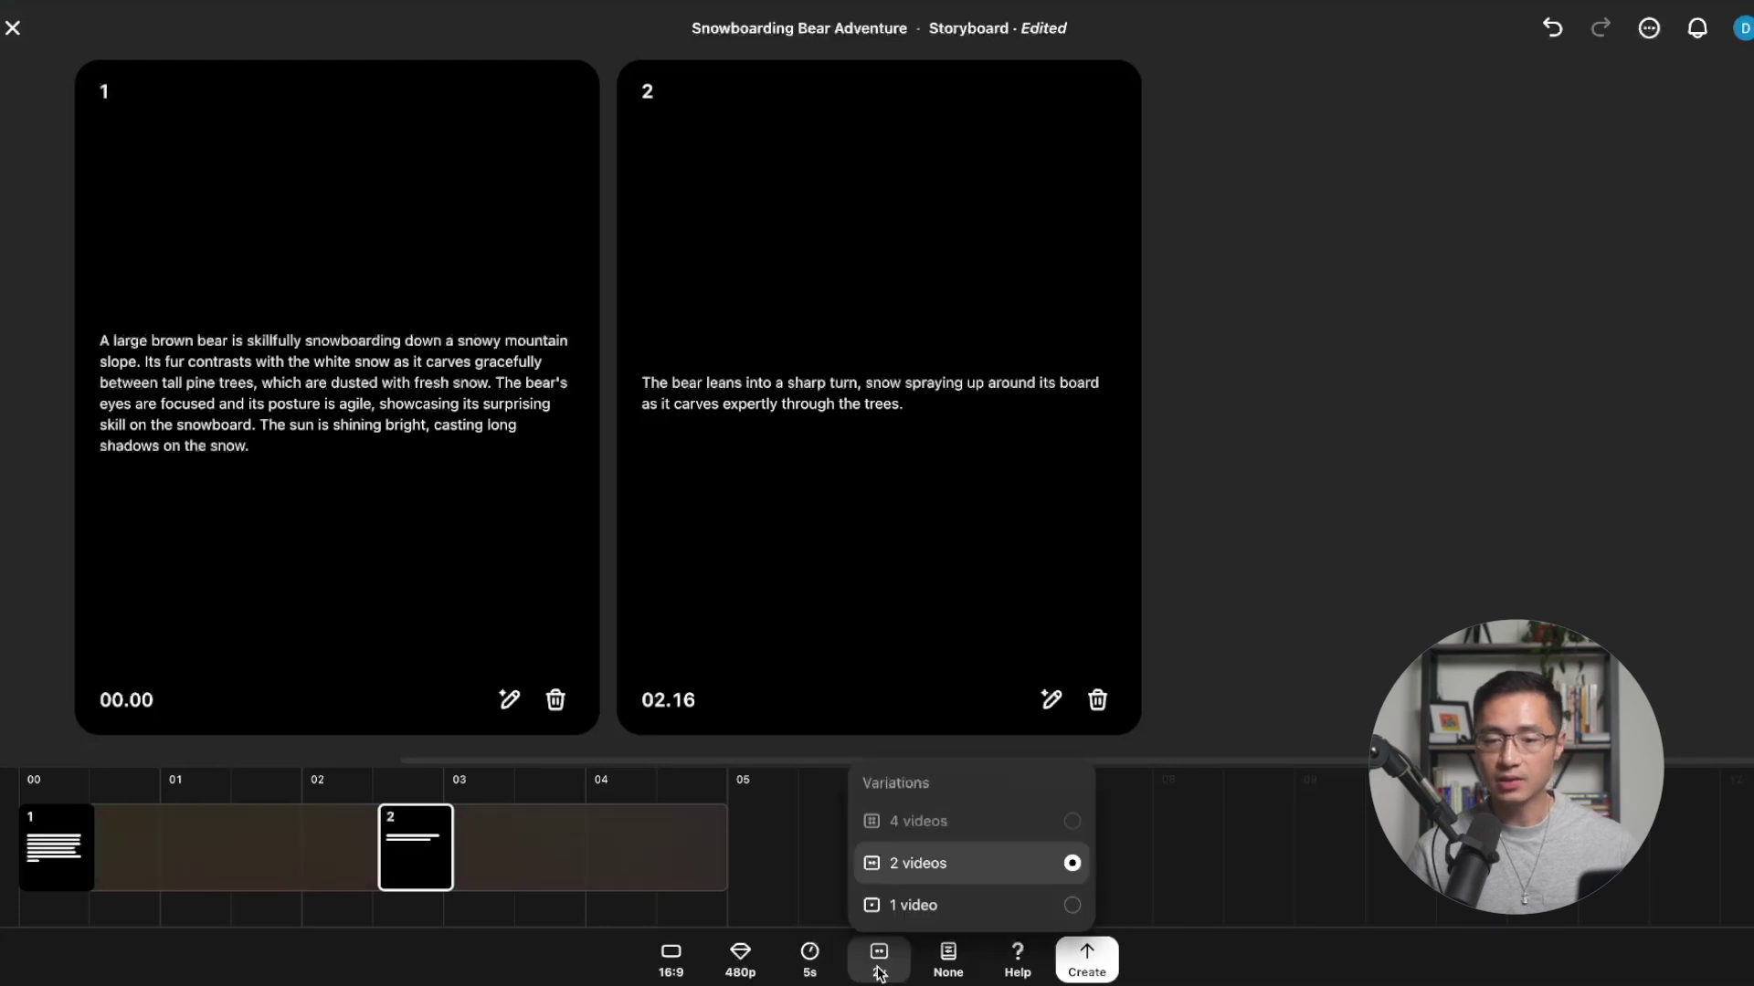
{"action": "left_click", "coordinate": [879, 971]}
{"action": "left_click", "coordinate": [946, 968]}
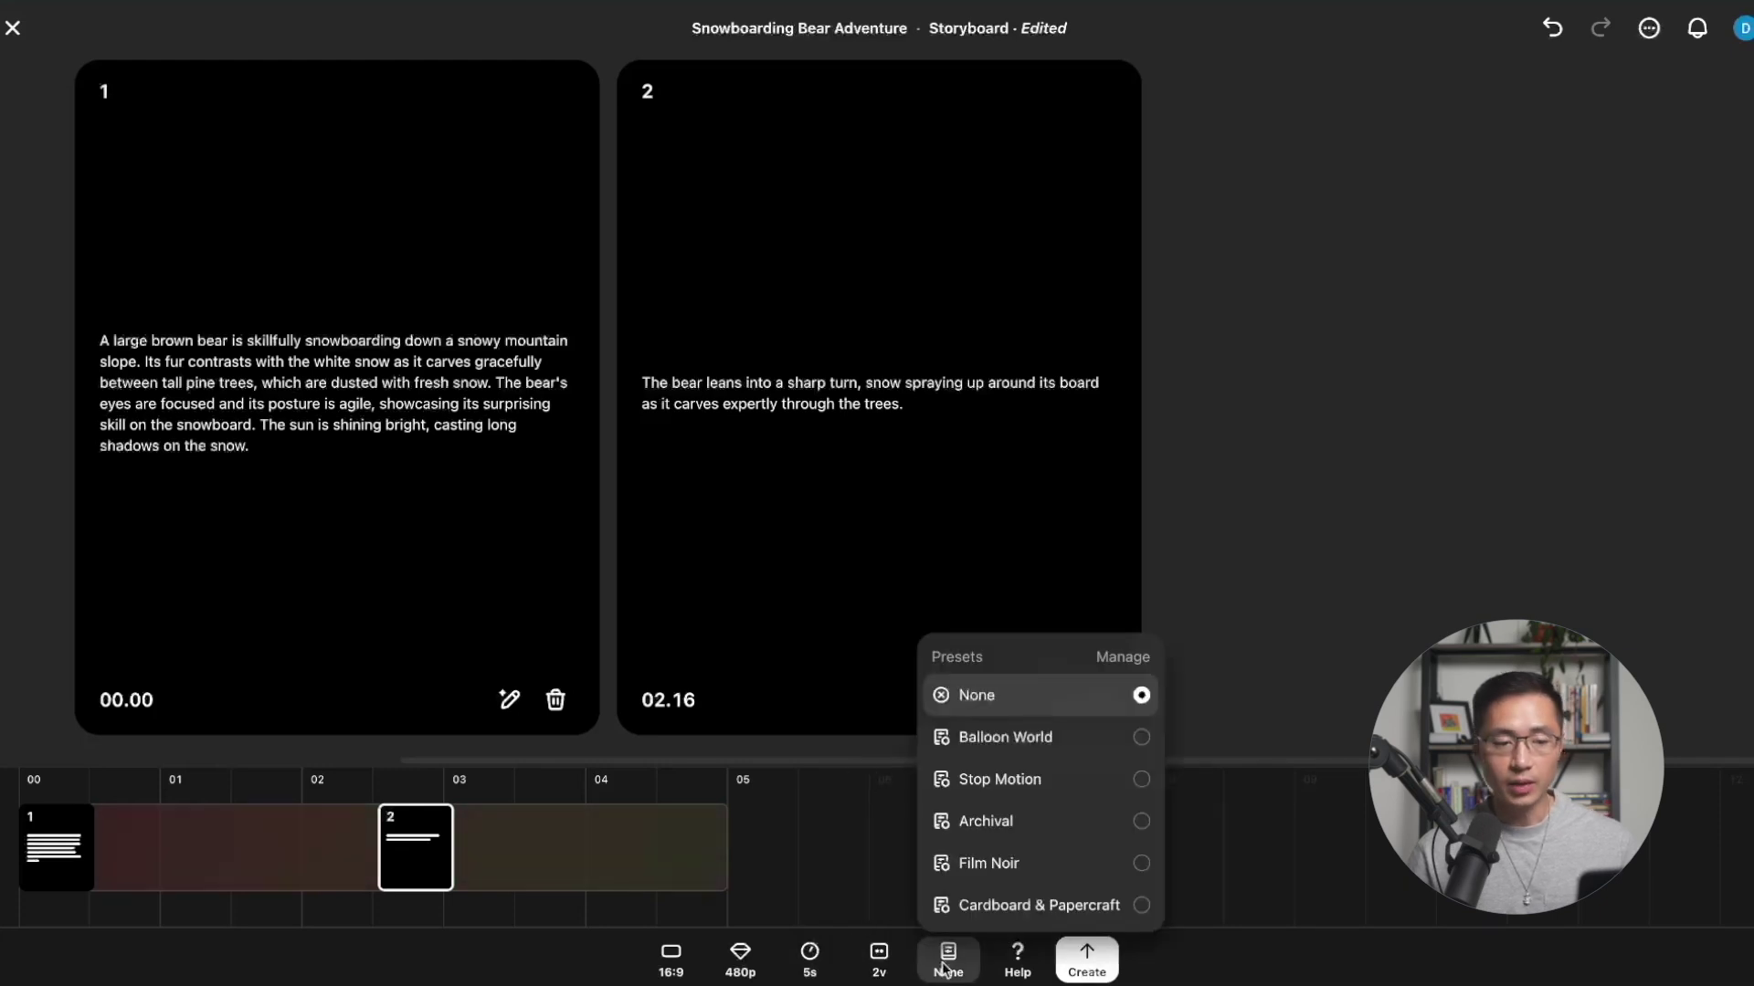
{"action": "left_click", "coordinate": [958, 970]}
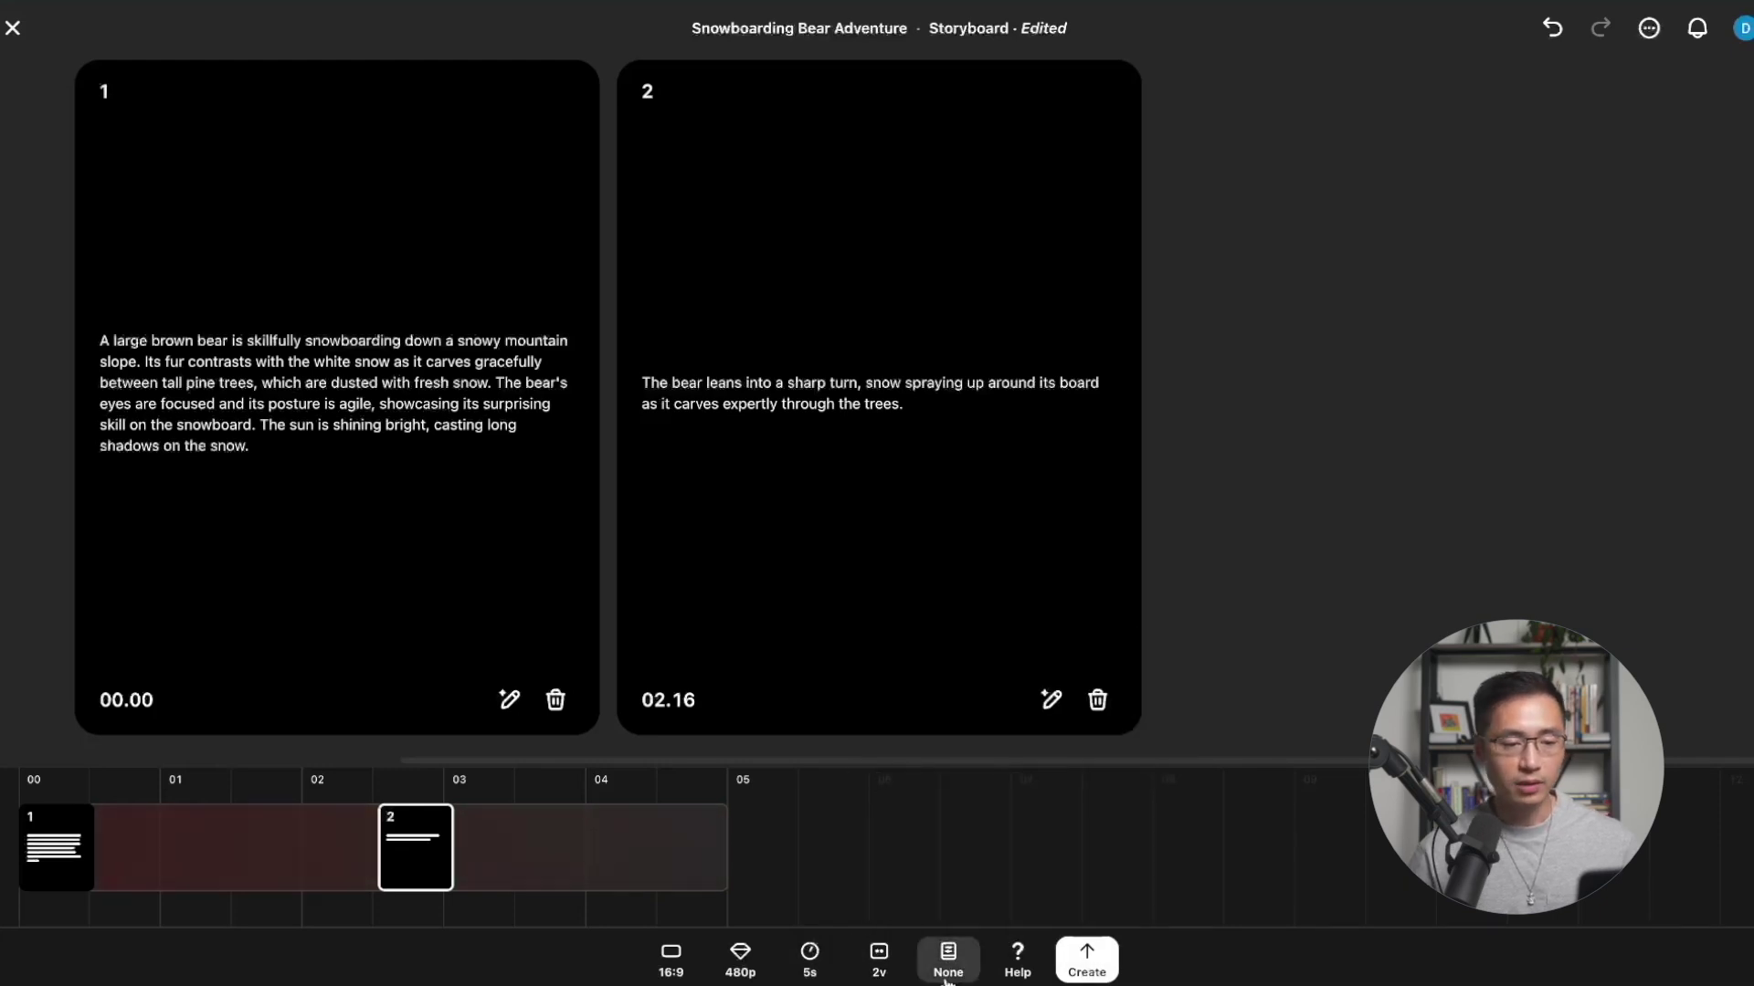
{"action": "left_click", "coordinate": [1099, 974]}
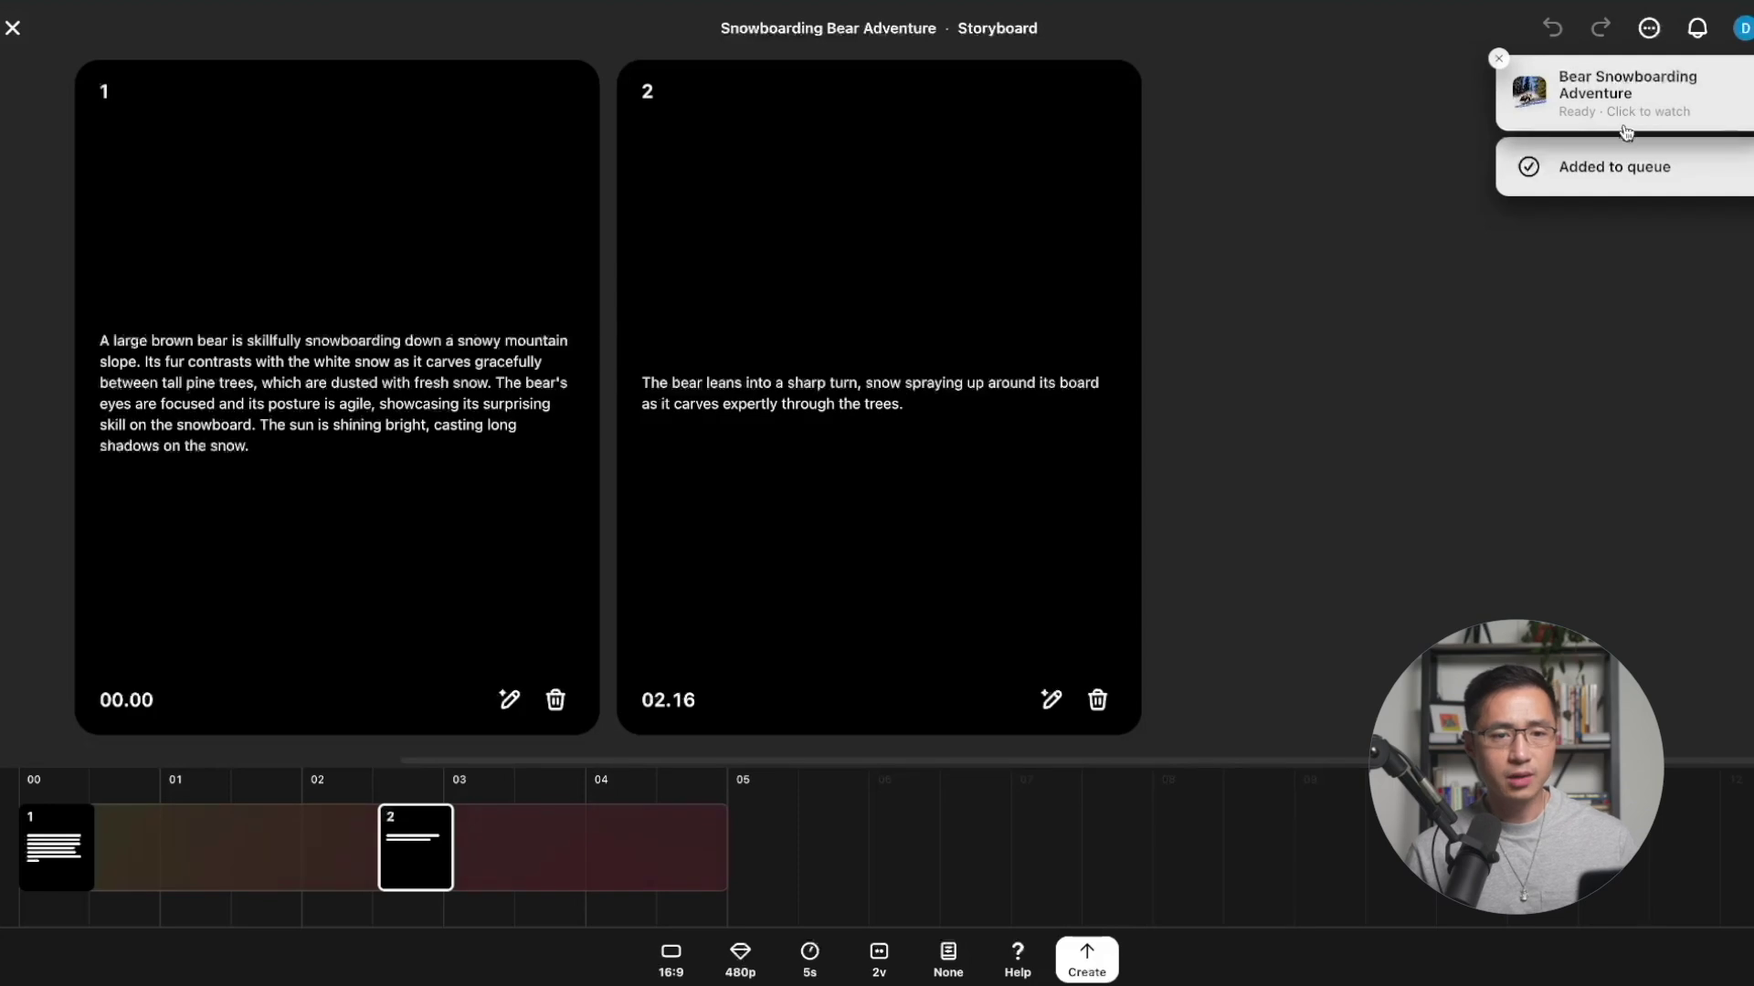
{"action": "left_click", "coordinate": [1614, 91]}
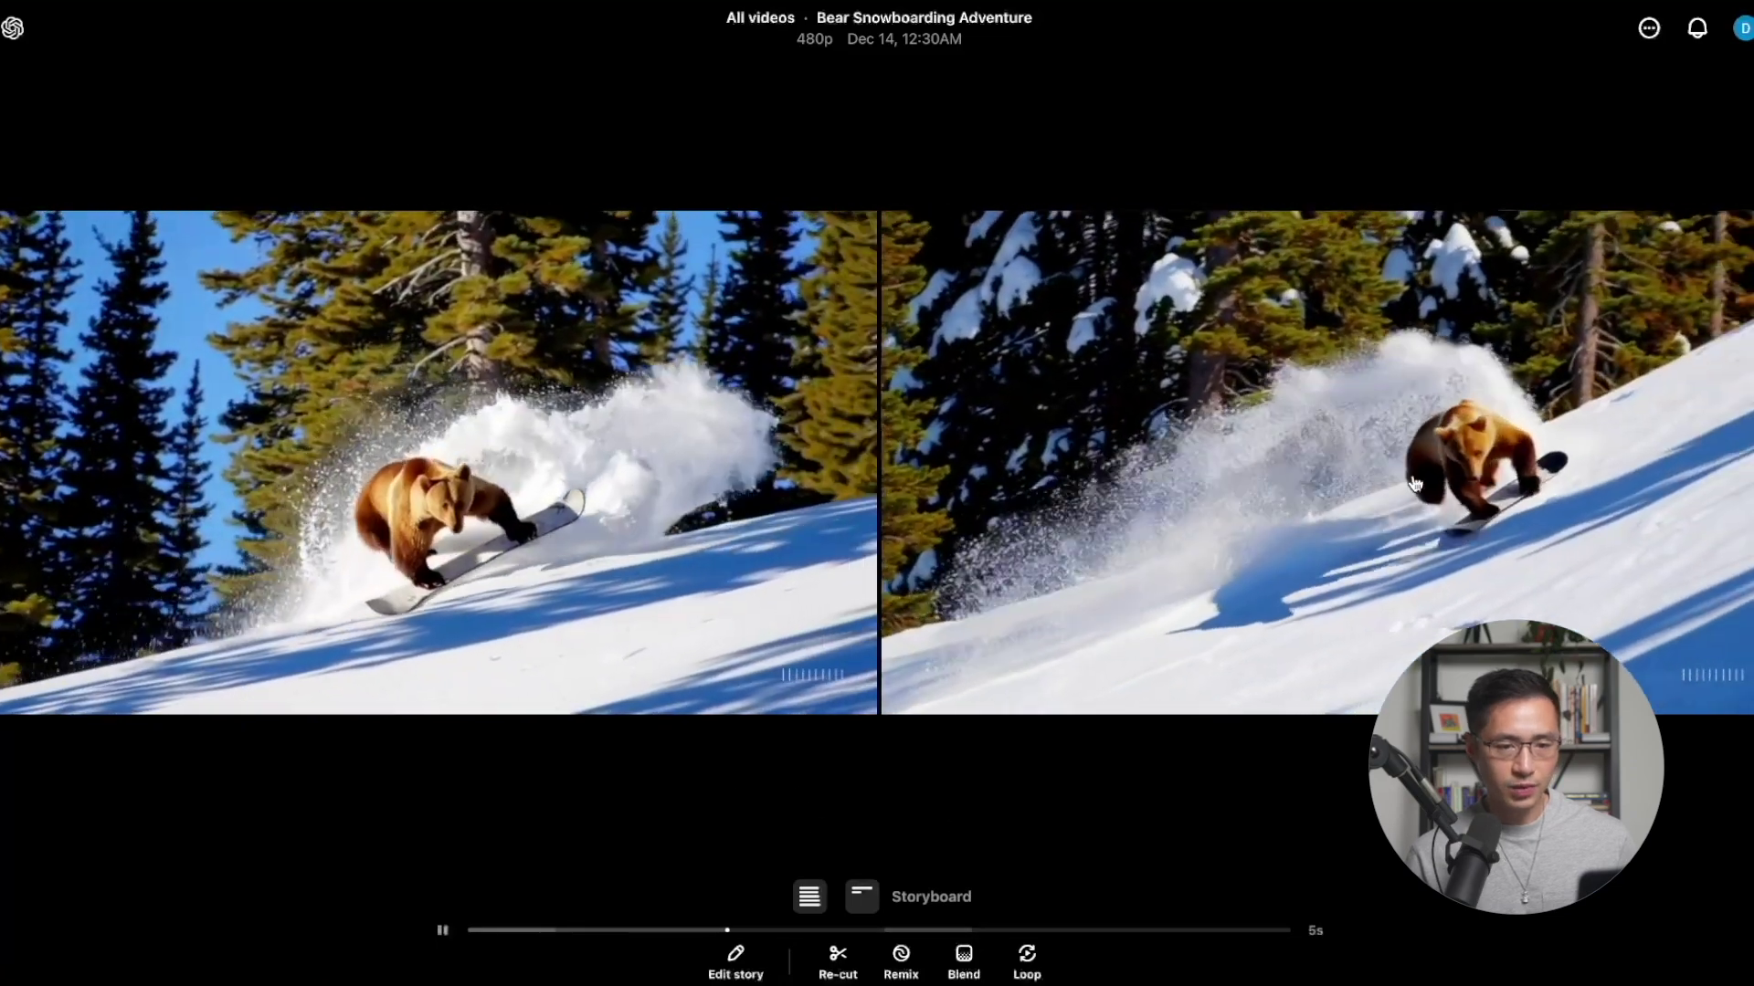
Step: Scrub through the right-hand bear clip on its own, then load it into a Re-cut storyboard
{"action": "left_click", "coordinate": [1412, 482]}
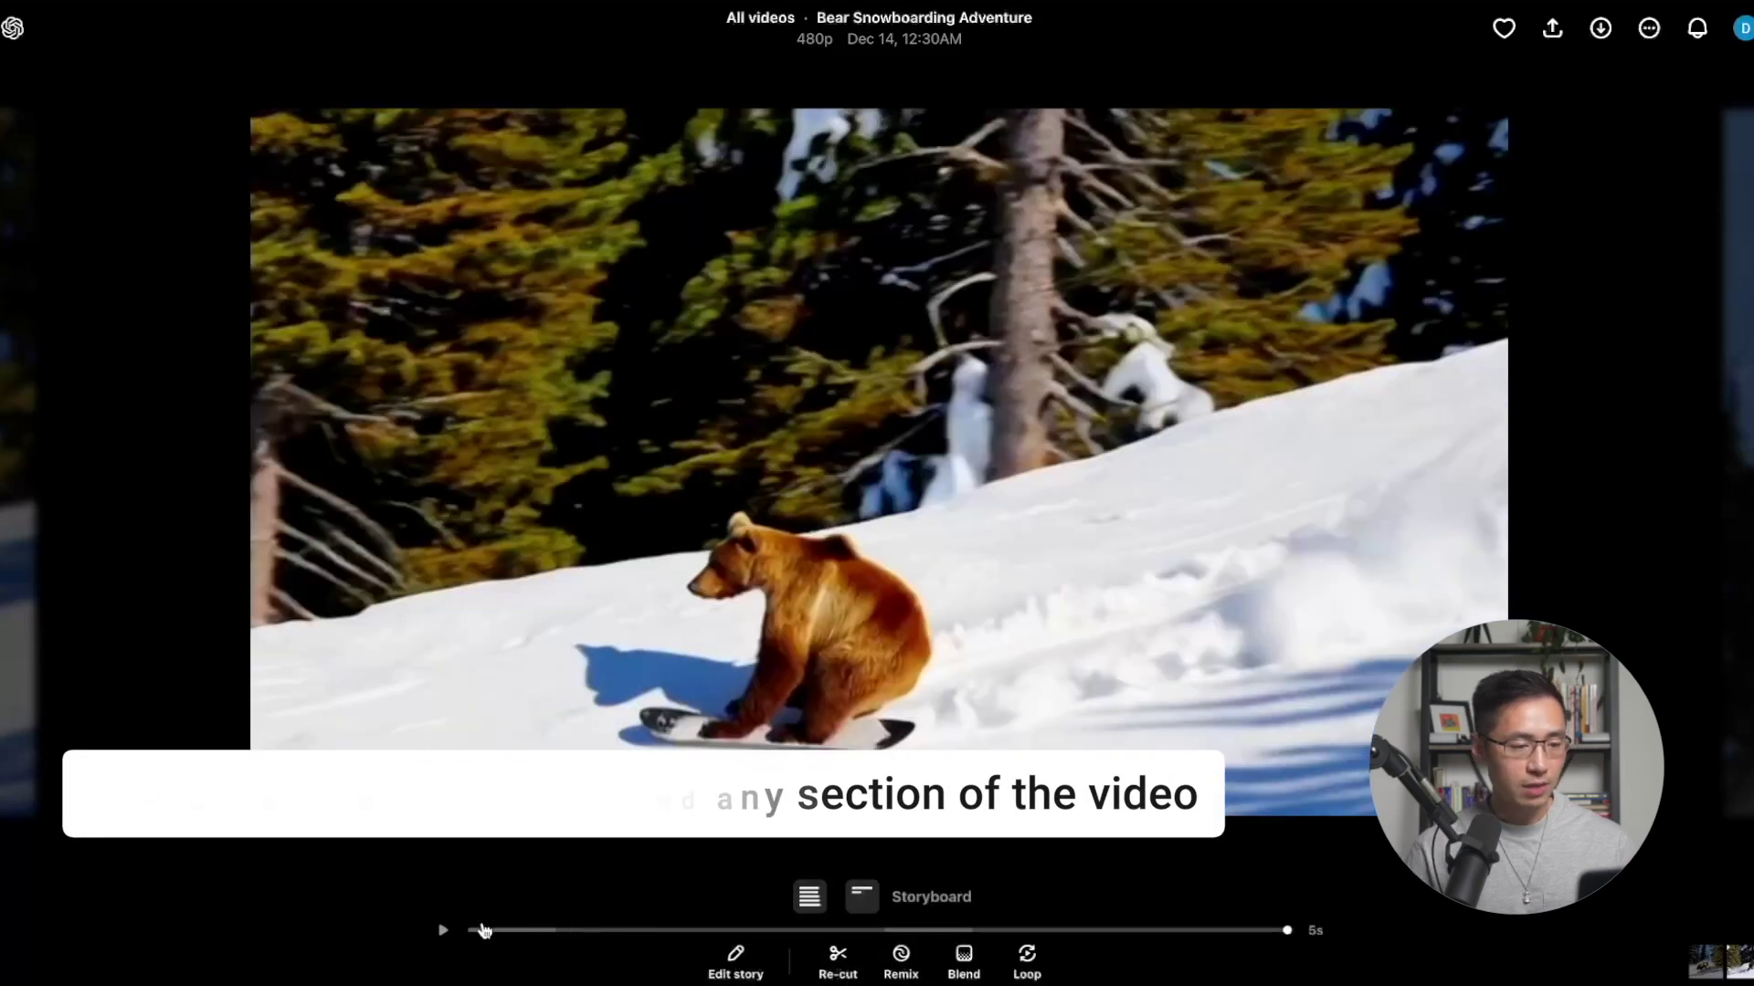
{"action": "left_click", "coordinate": [480, 944]}
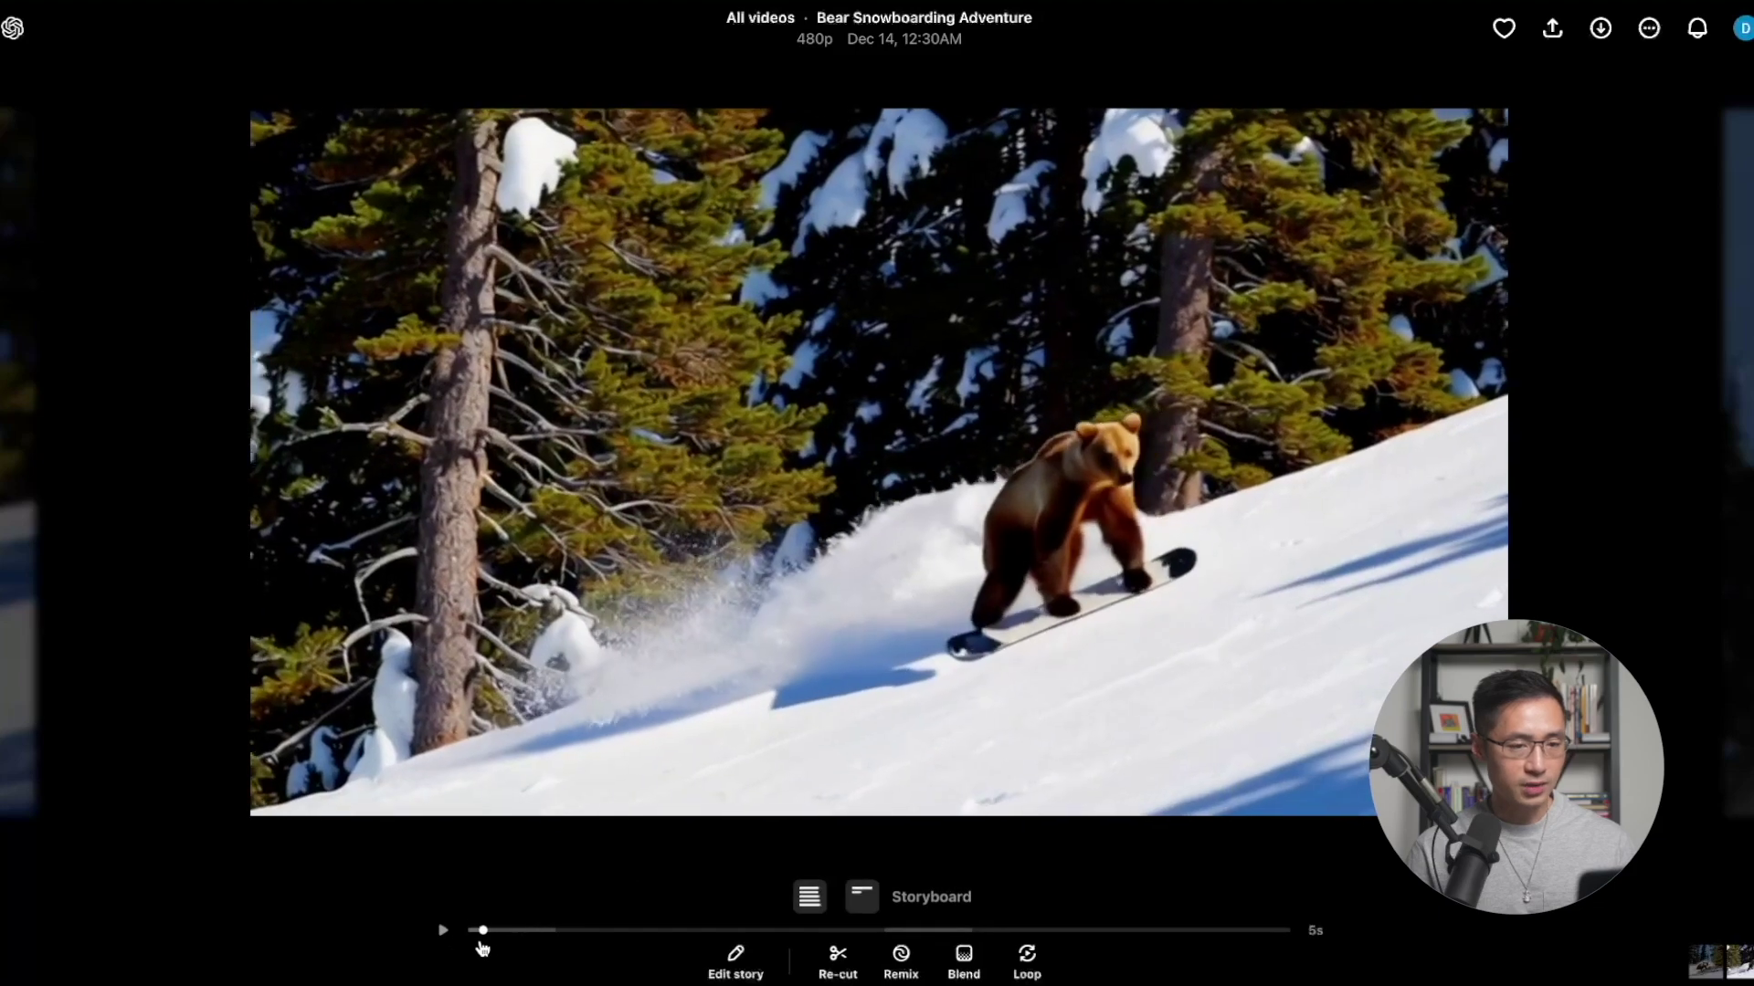
{"action": "left_click_drag", "start_coordinate": [481, 946], "coordinate": [1290, 951]}
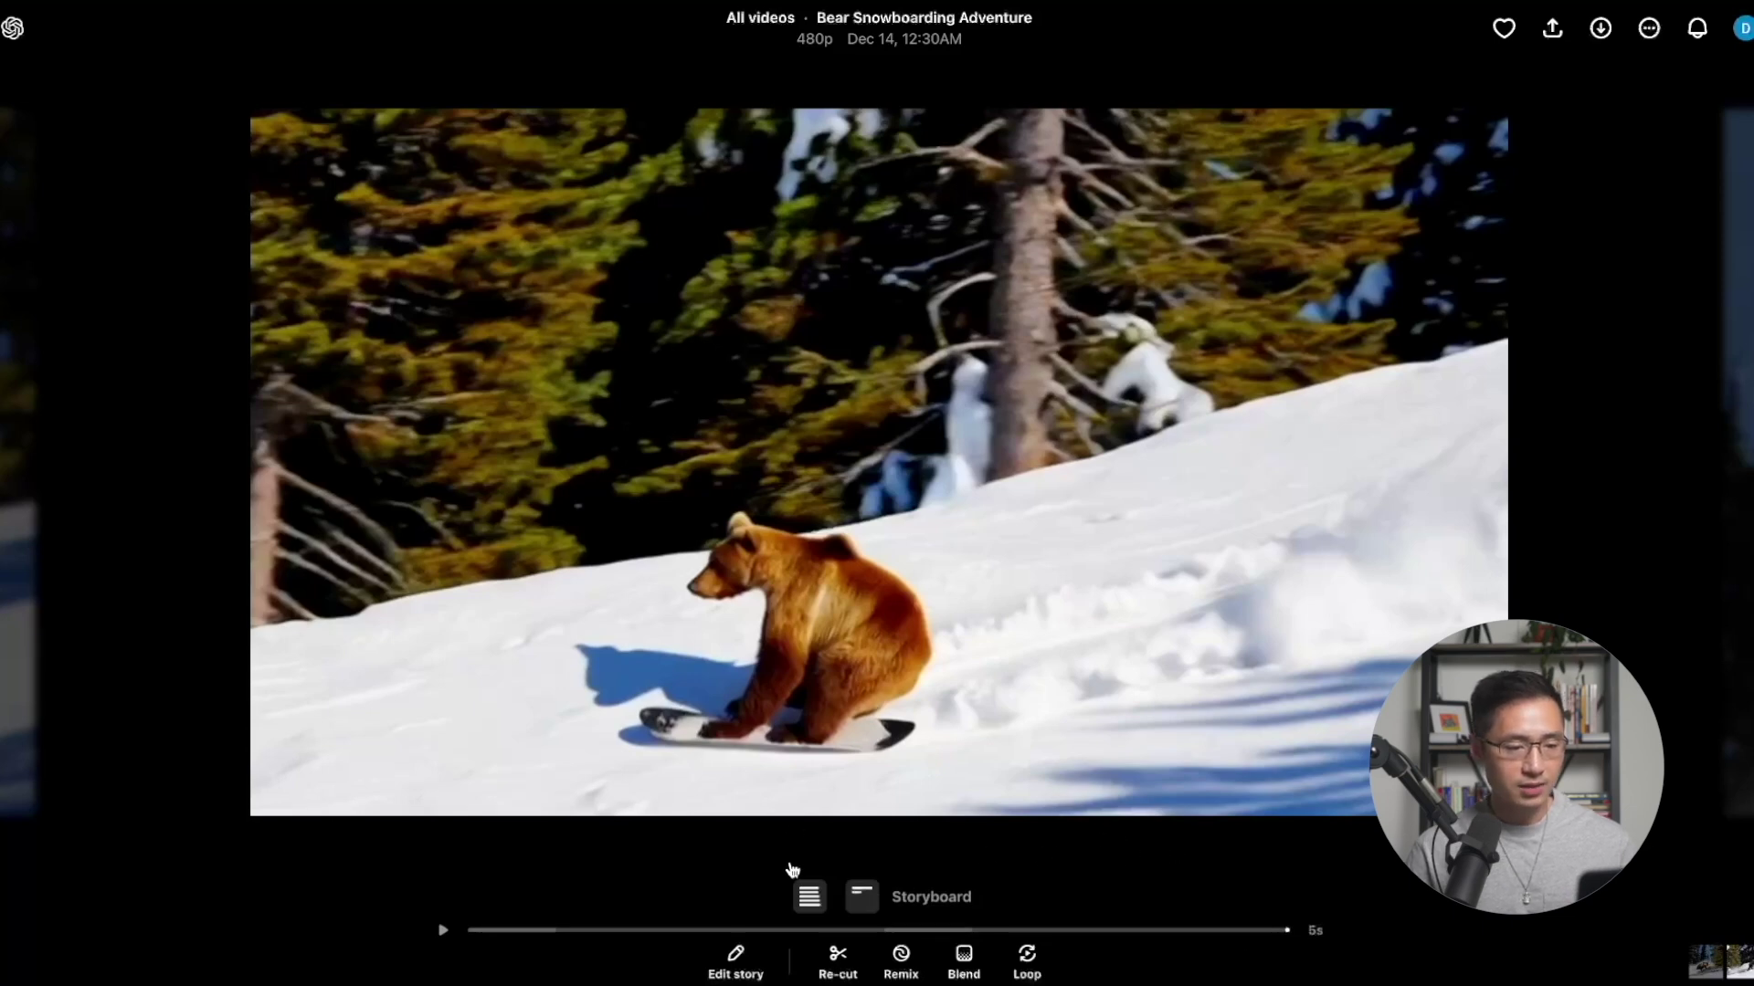
{"action": "left_click", "coordinate": [838, 963]}
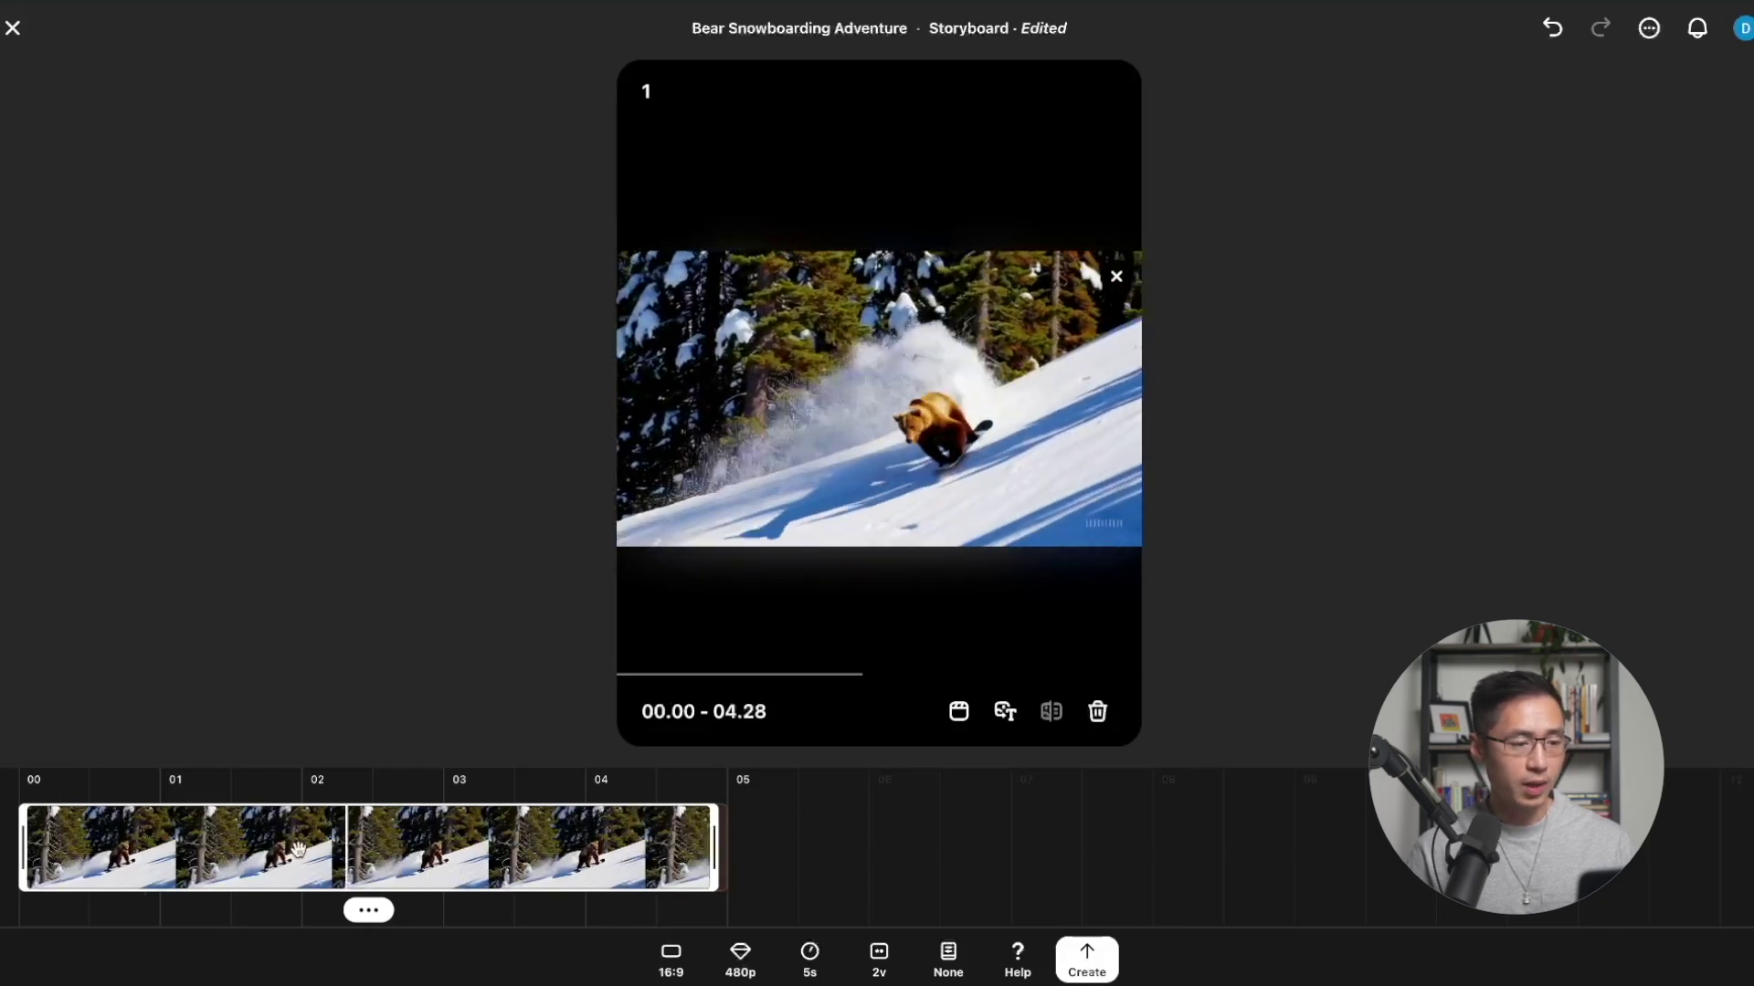
Step: Trim the recut bear clip to its first ~2.2 seconds, generate, and open 'Bear's Snow Adventure'
{"action": "left_click_drag", "start_coordinate": [28, 854], "coordinate": [358, 865]}
{"action": "left_click_drag", "start_coordinate": [494, 857], "coordinate": [176, 857]}
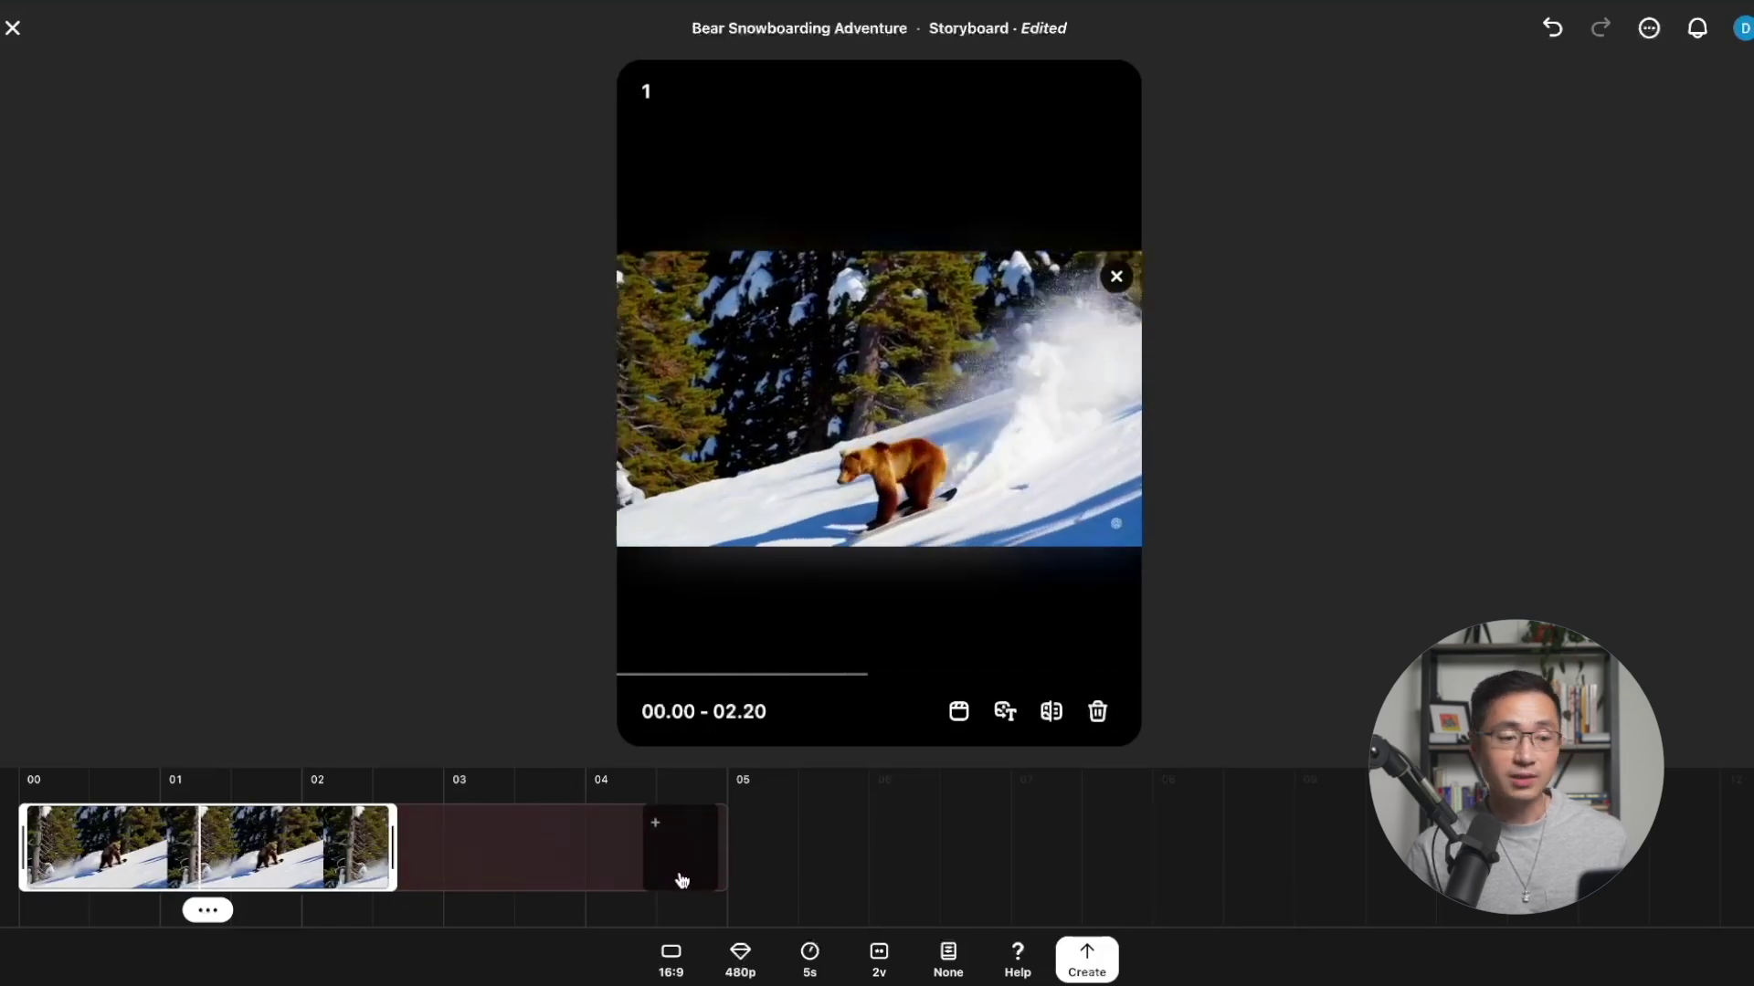
{"action": "left_click", "coordinate": [1087, 967]}
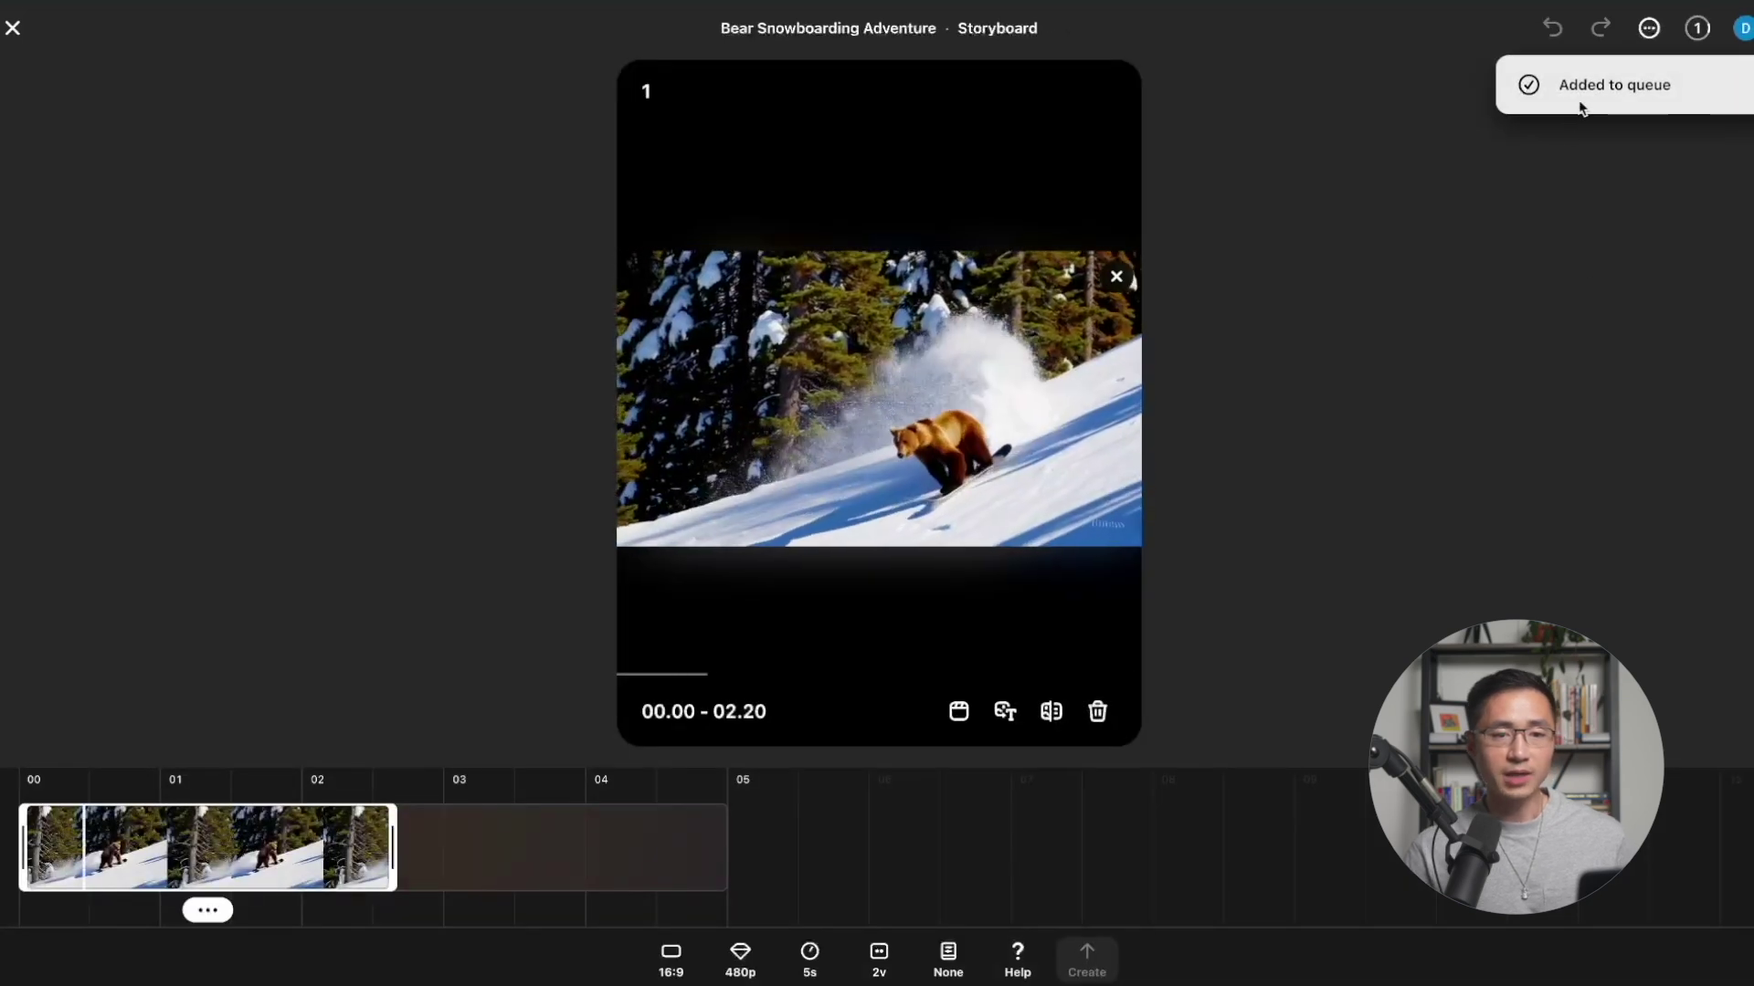
{"action": "left_click", "coordinate": [1604, 102]}
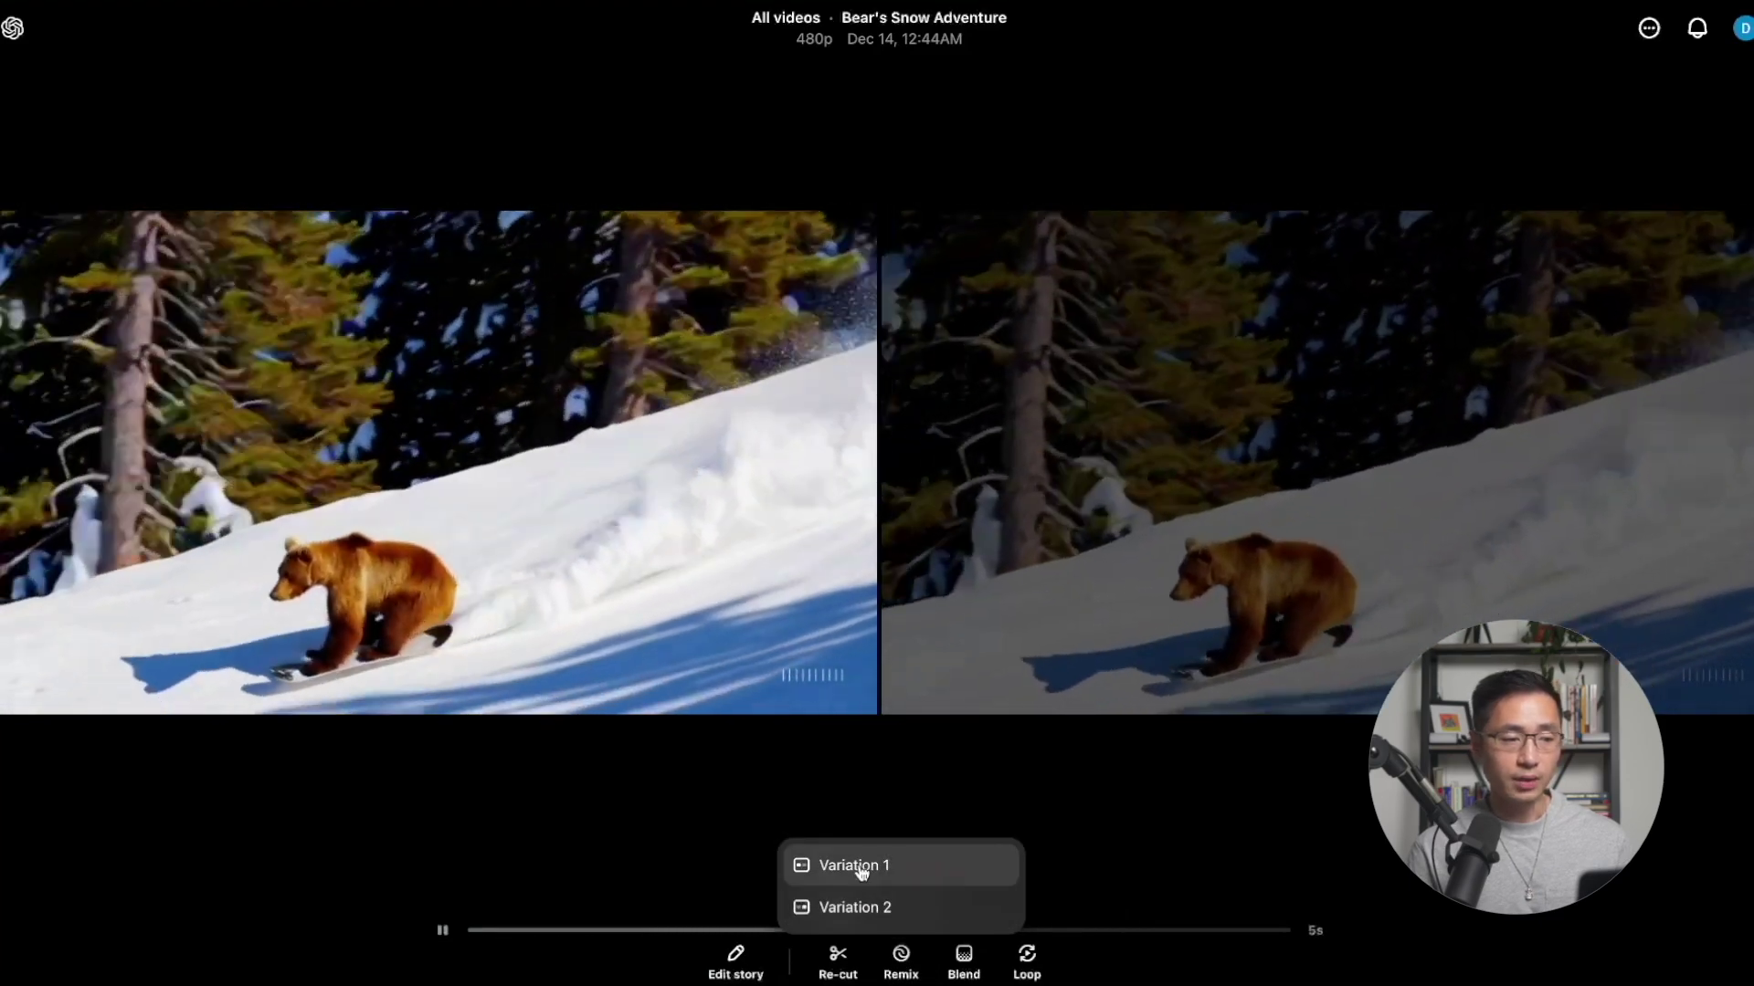
Step: Strong-remix the first variation with 'Replace the bear with a fox' and open the fox result
{"action": "left_click", "coordinate": [822, 865]}
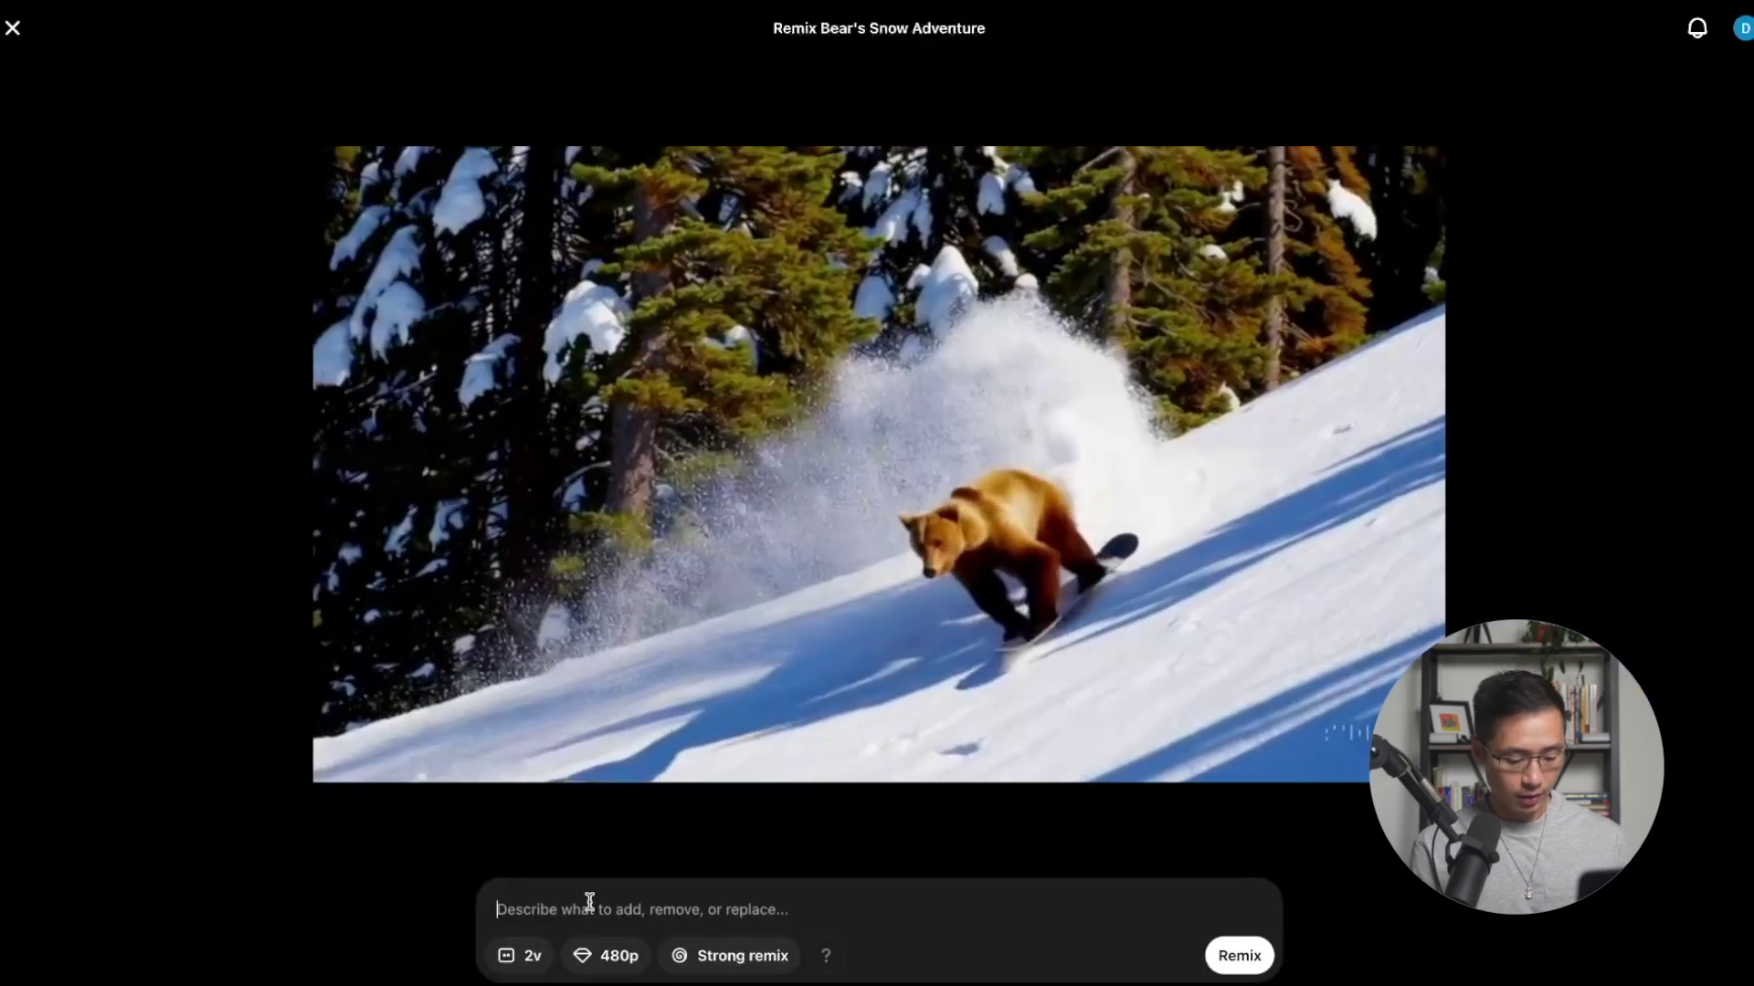
{"action": "type", "text": "Replace the"}
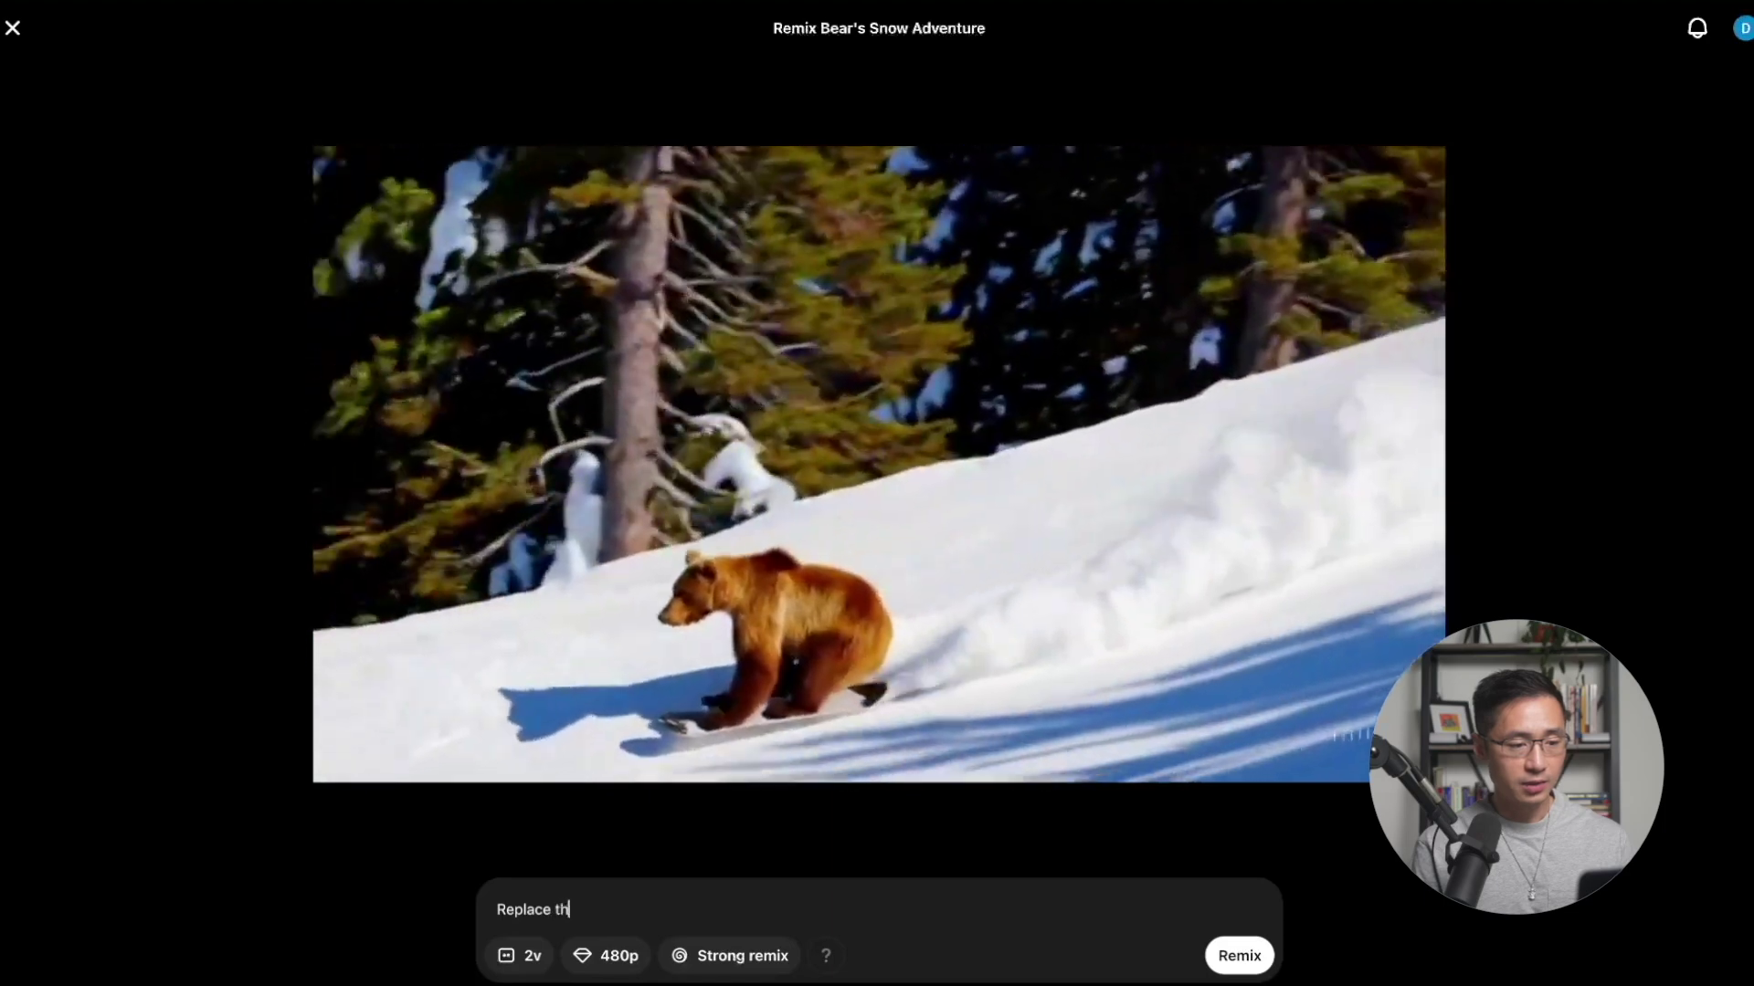
{"action": "type", "text": " bear with a fox"}
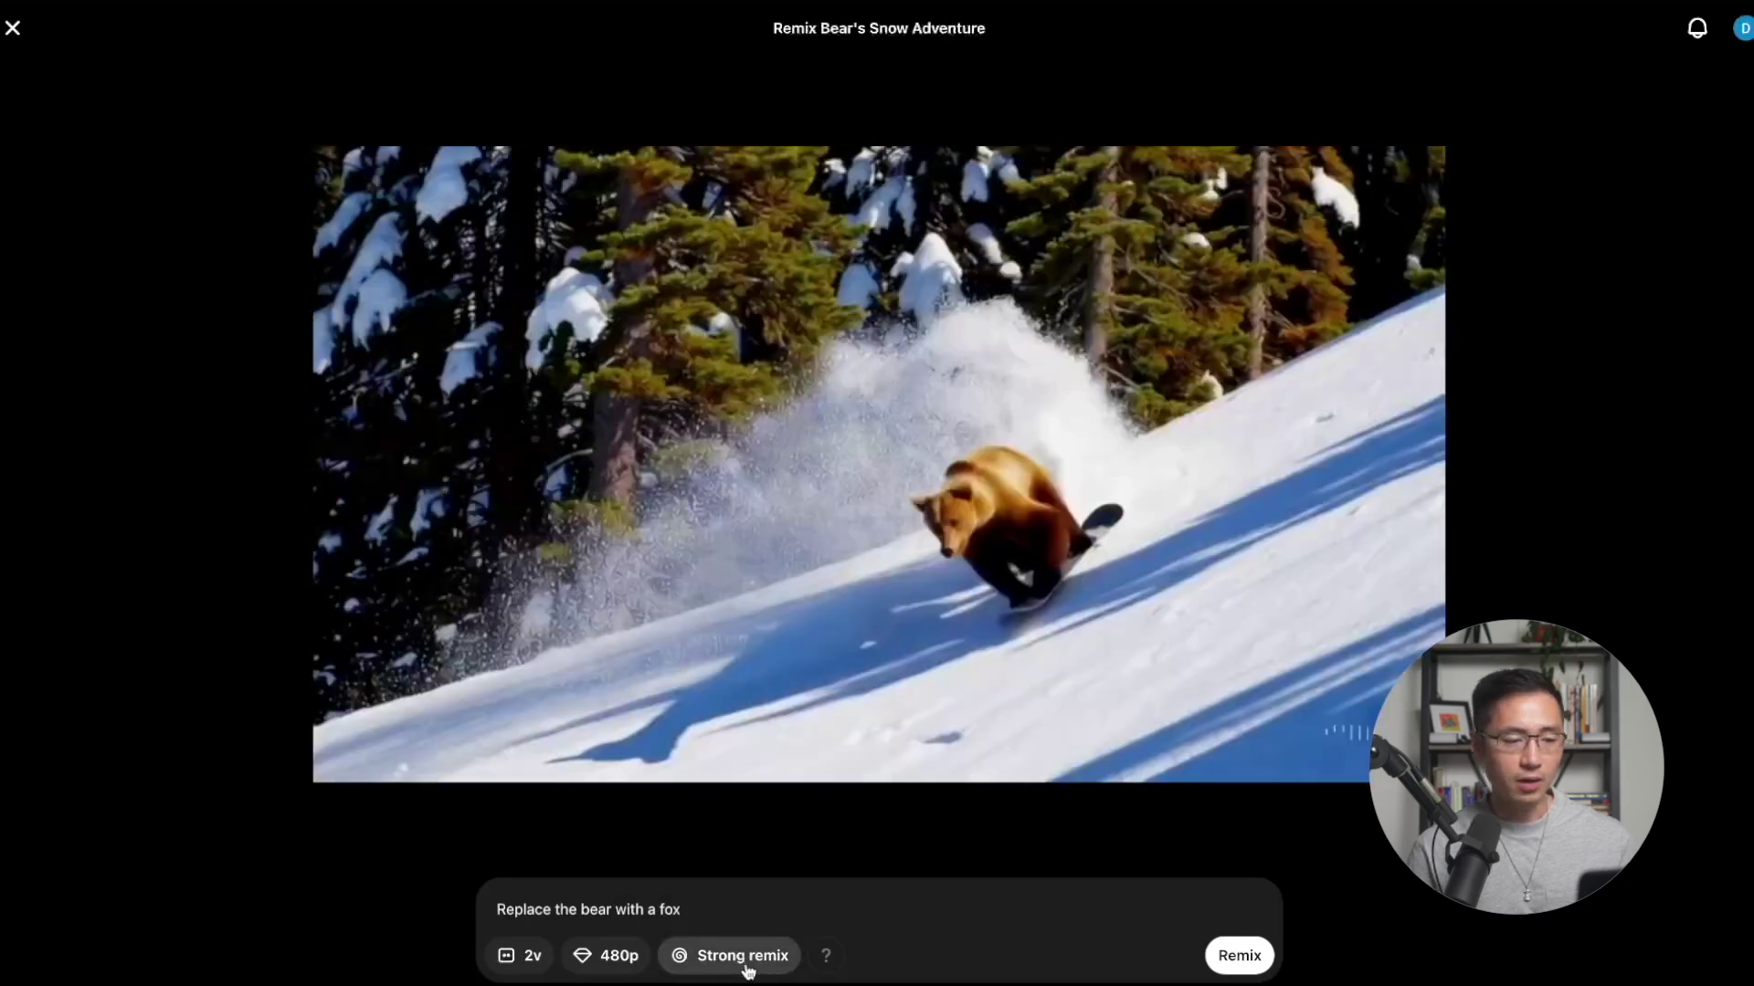
{"action": "left_click", "coordinate": [726, 967]}
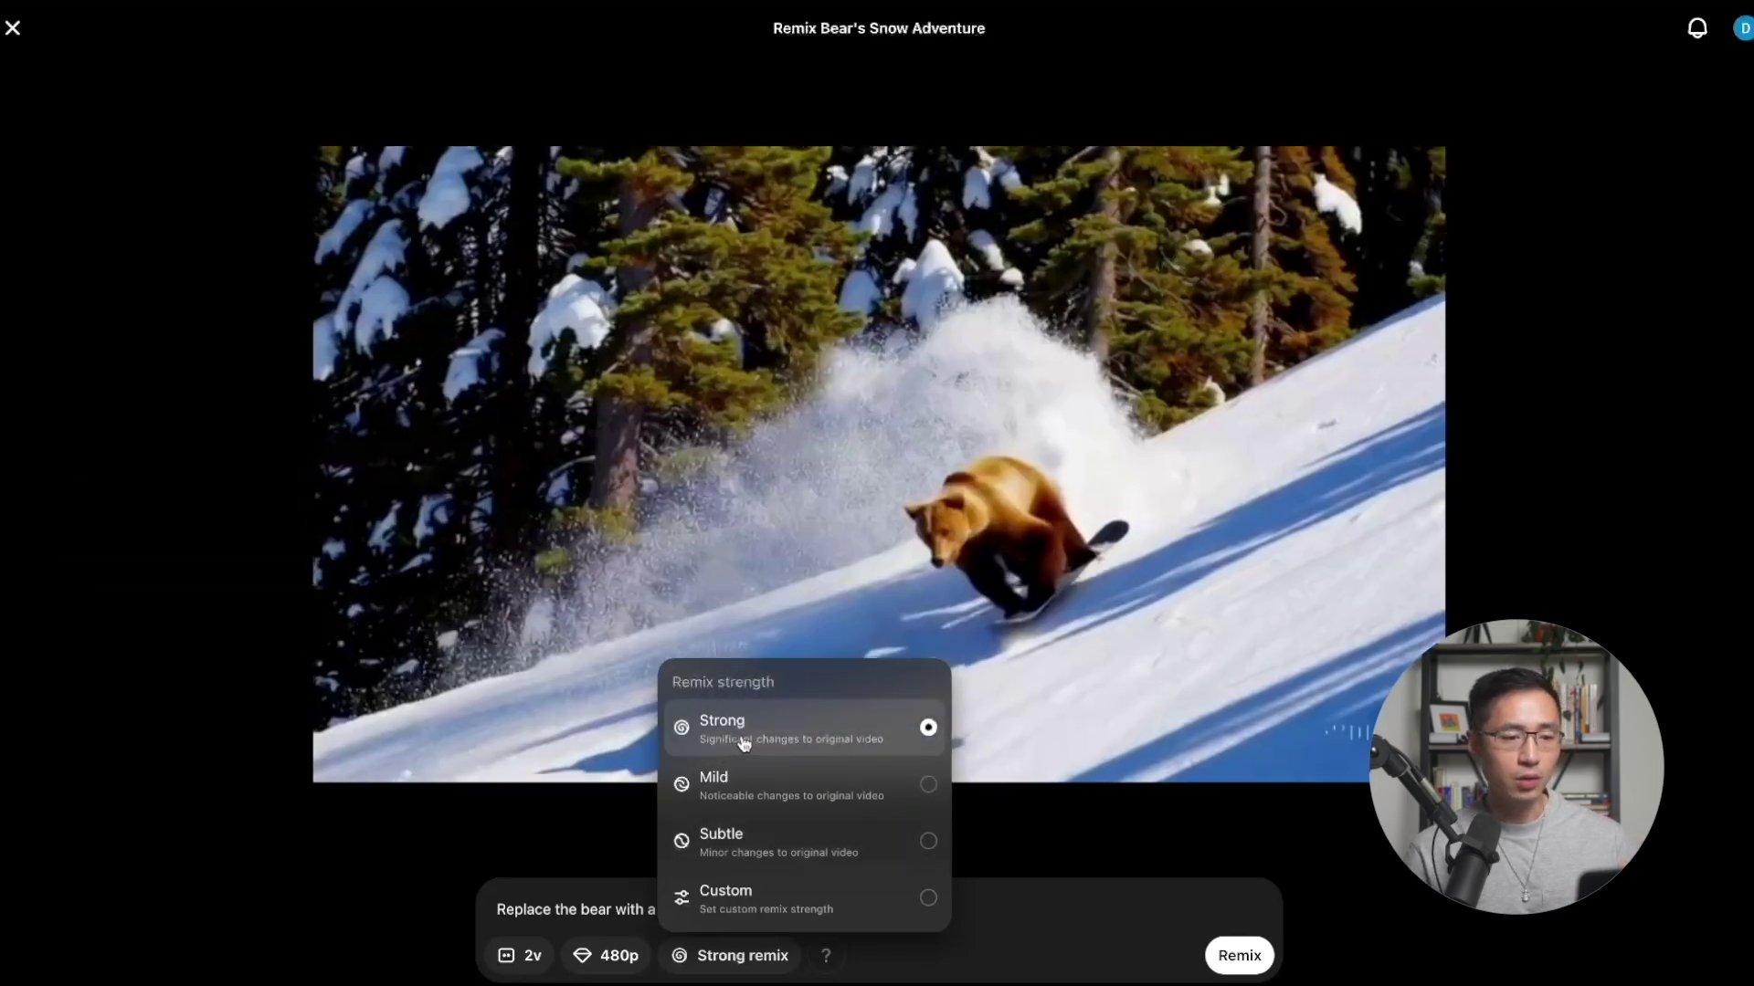
{"action": "left_click", "coordinate": [745, 742]}
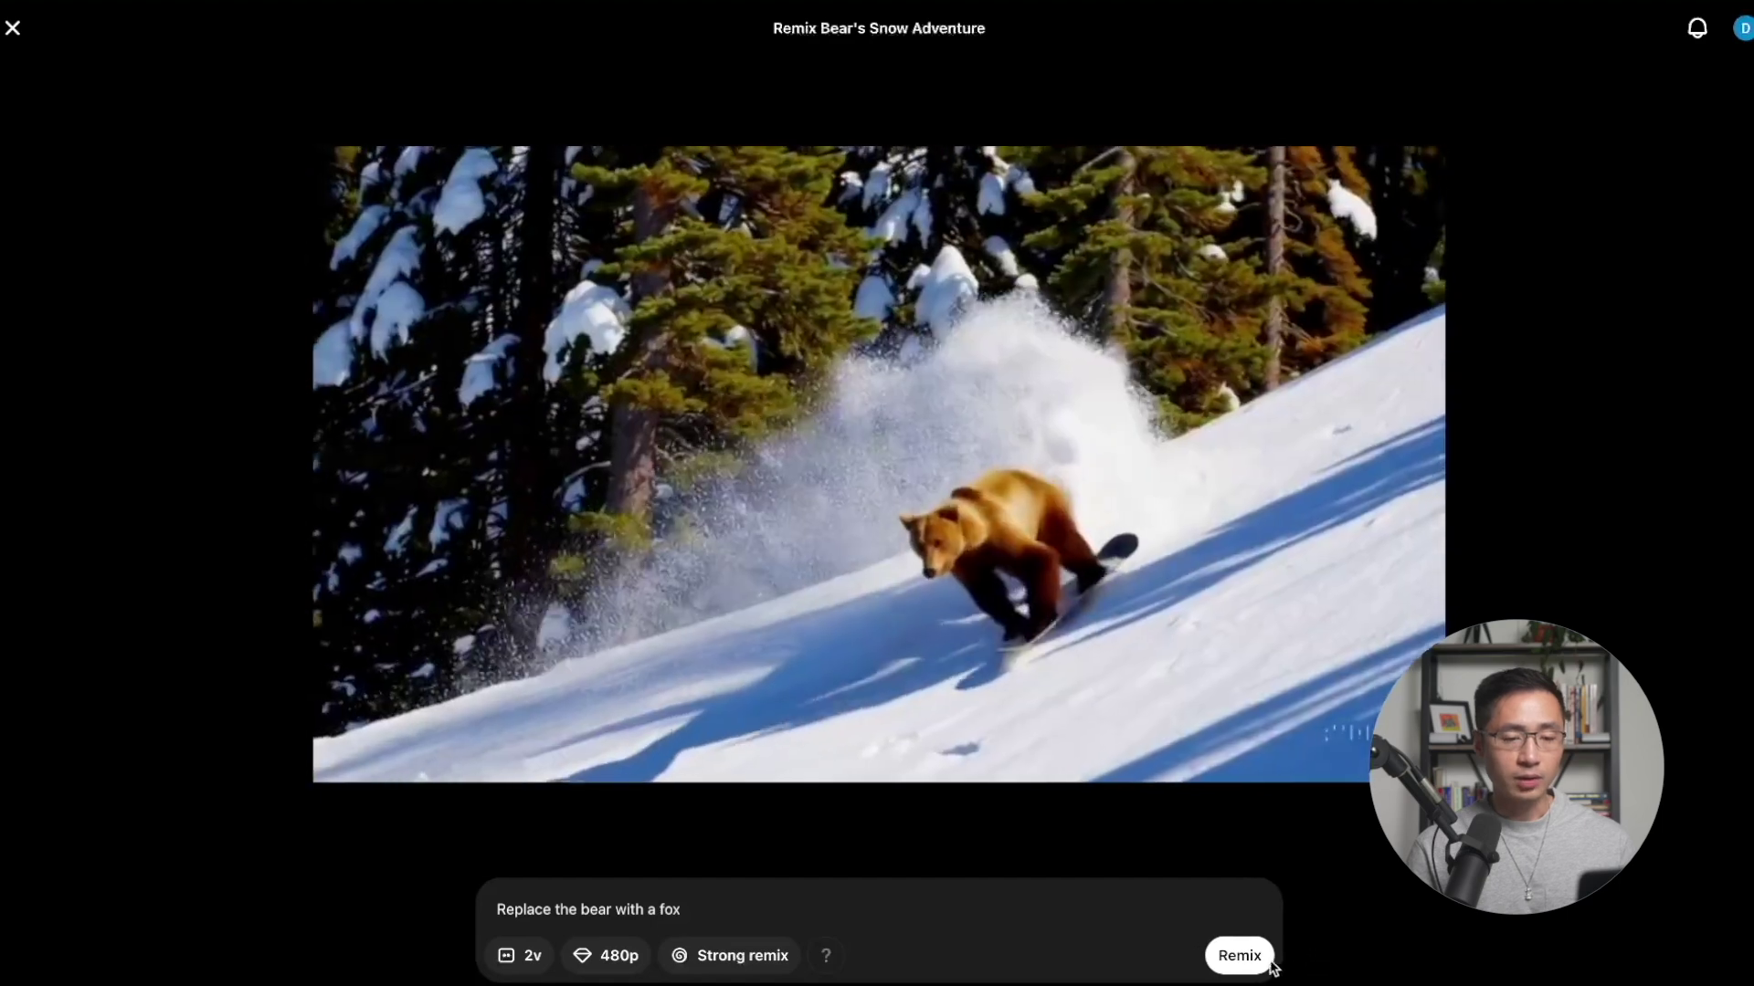
{"action": "left_click", "coordinate": [1268, 962]}
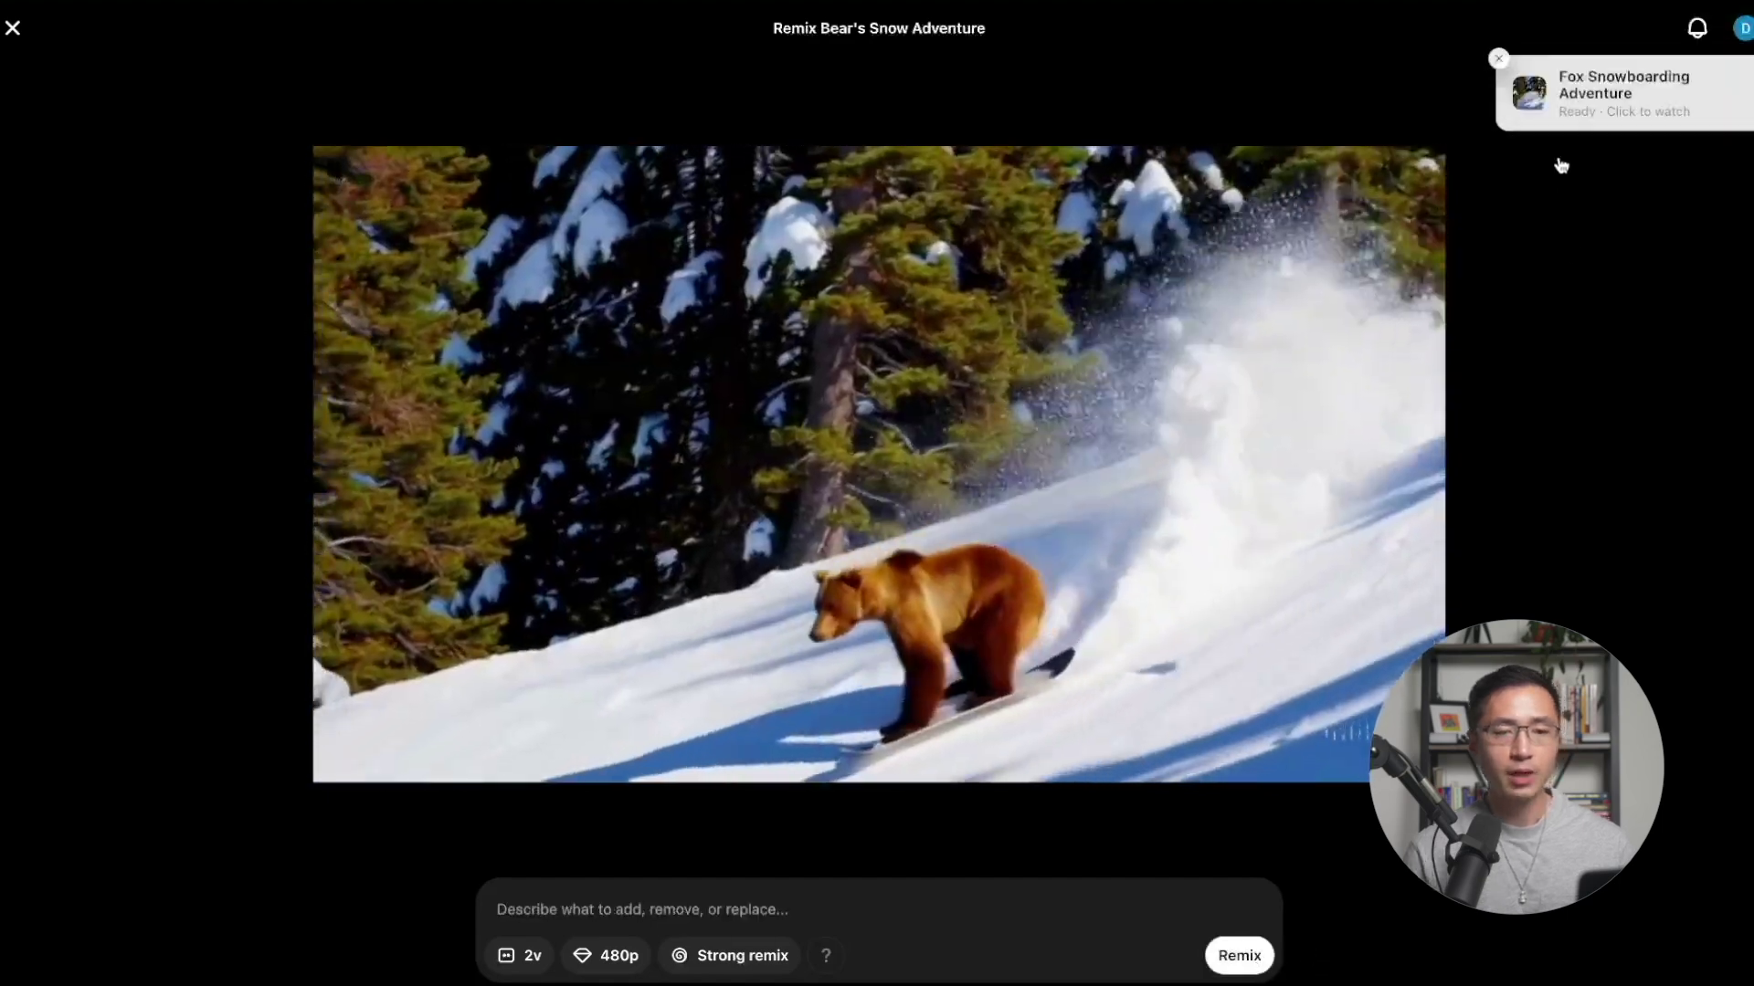
{"action": "left_click", "coordinate": [1575, 108]}
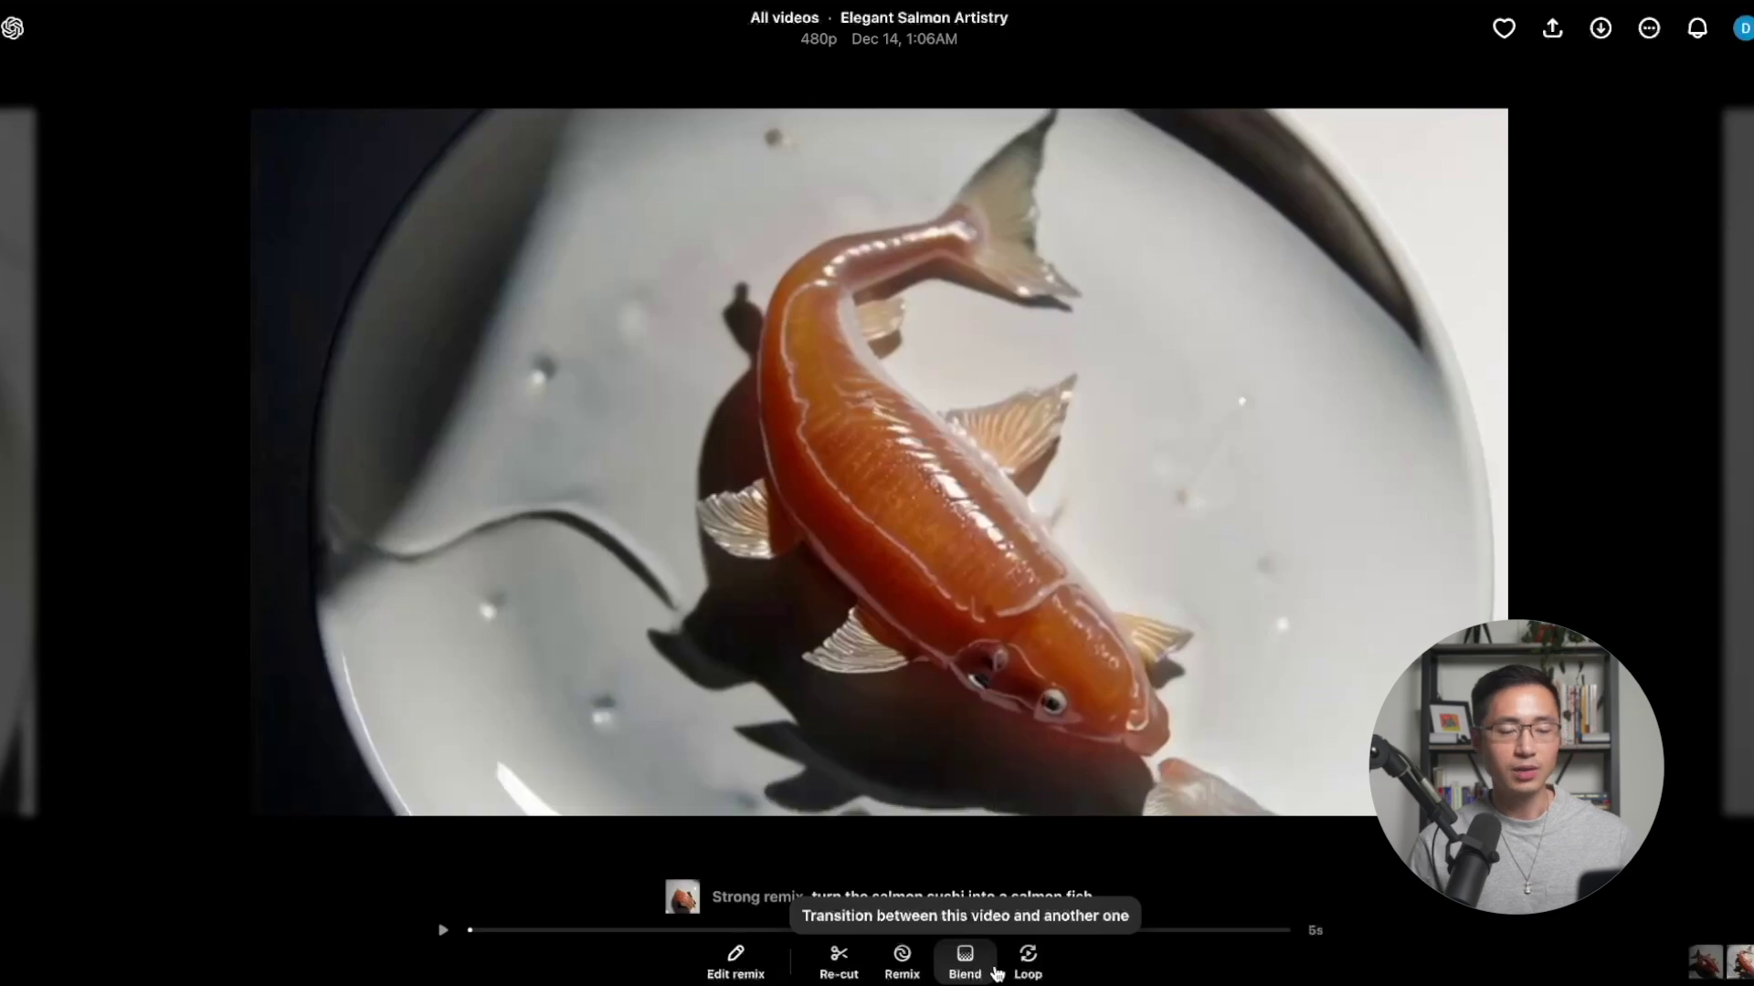
Step: Preview the salmon fish video, then blend it with the uploaded salmon sushi.mp4
{"action": "left_click", "coordinate": [442, 932]}
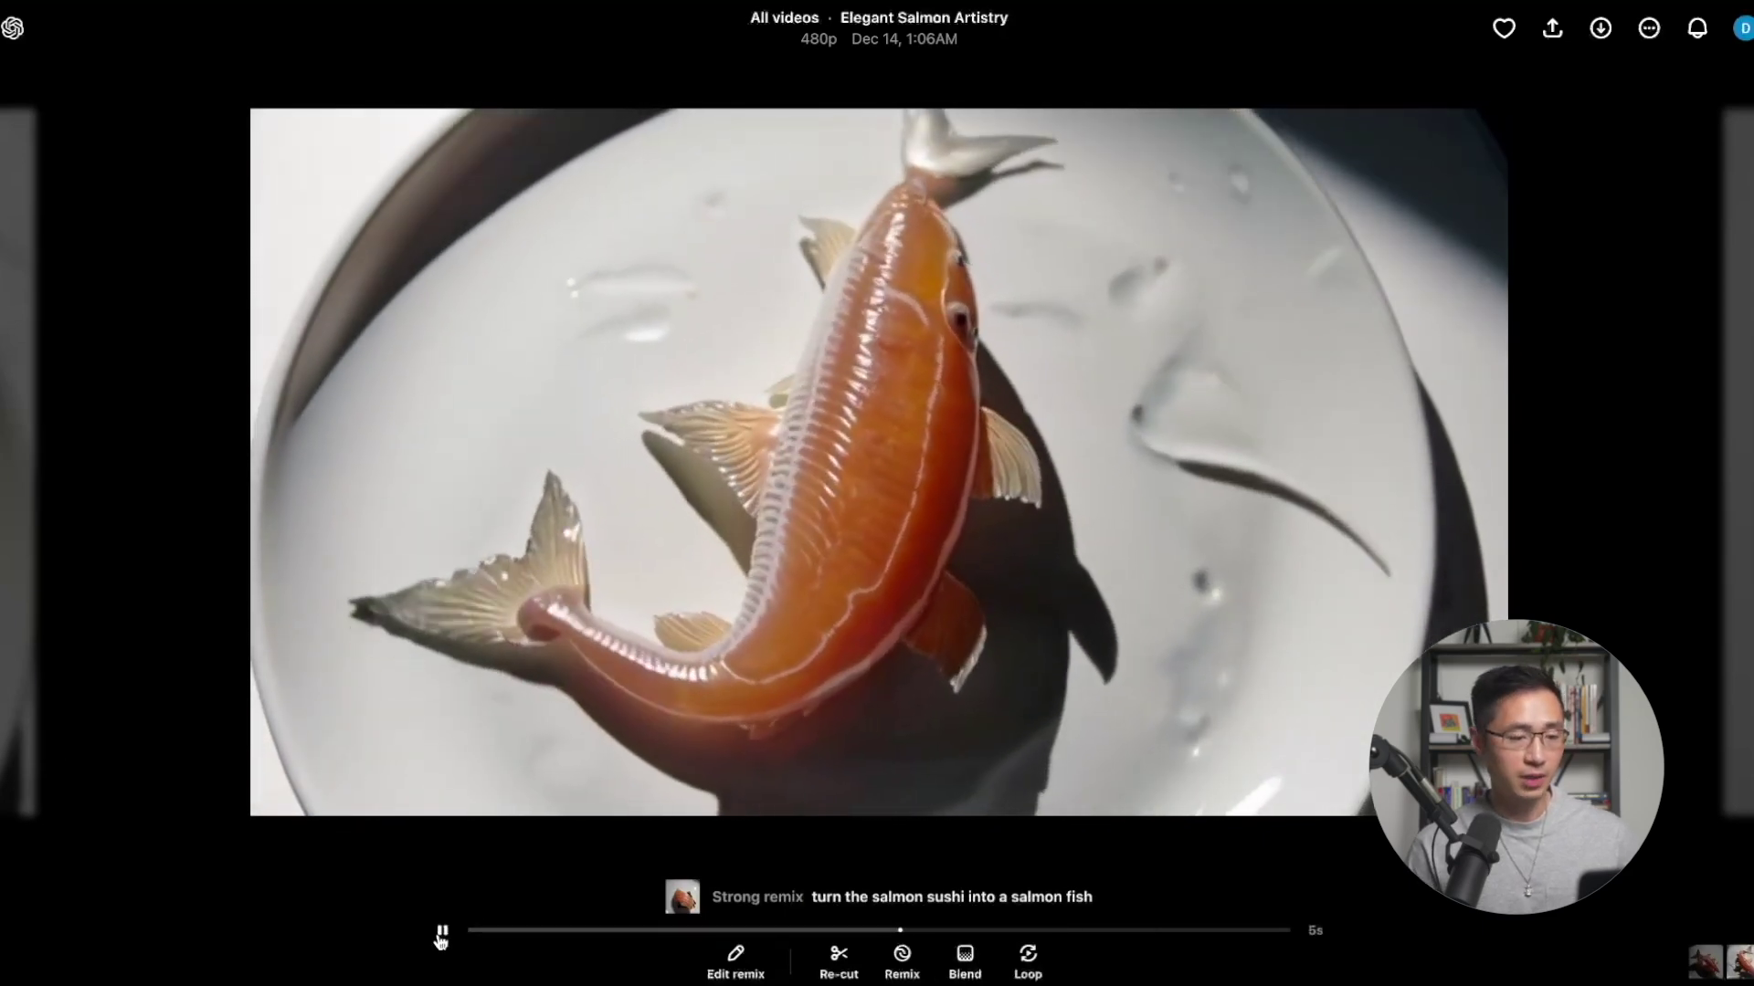
{"action": "left_click", "coordinate": [442, 931]}
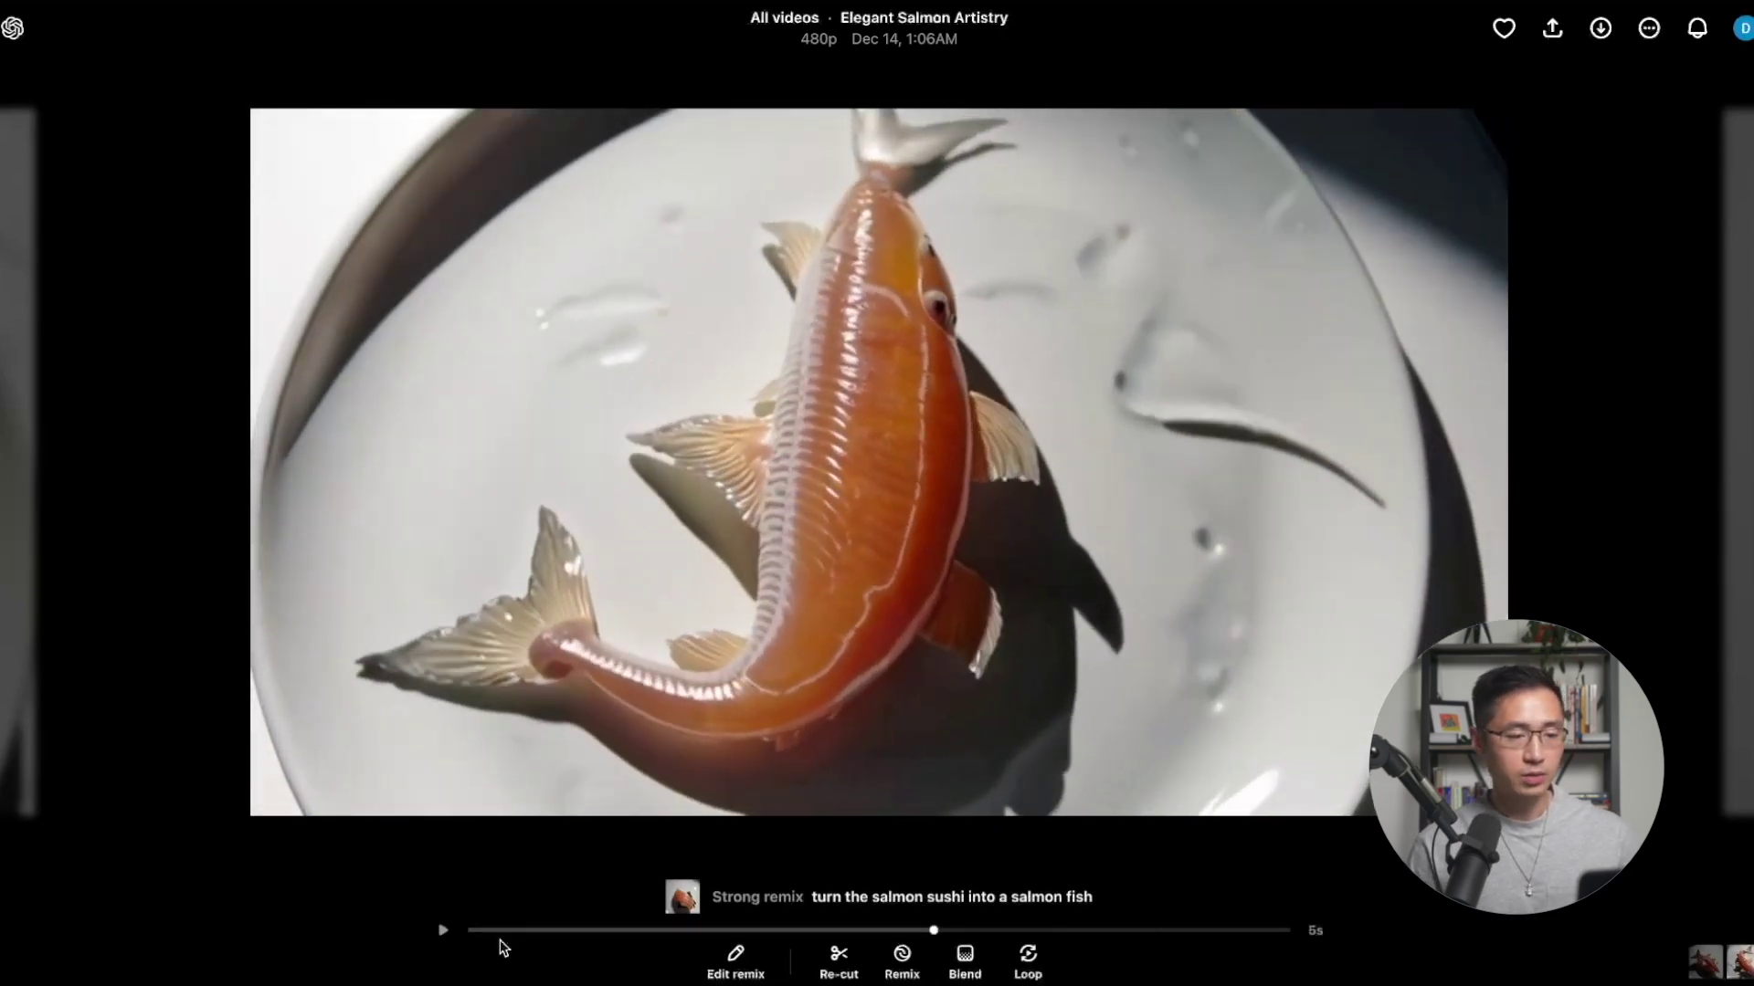
{"action": "left_click", "coordinate": [966, 970]}
{"action": "left_click", "coordinate": [930, 865]}
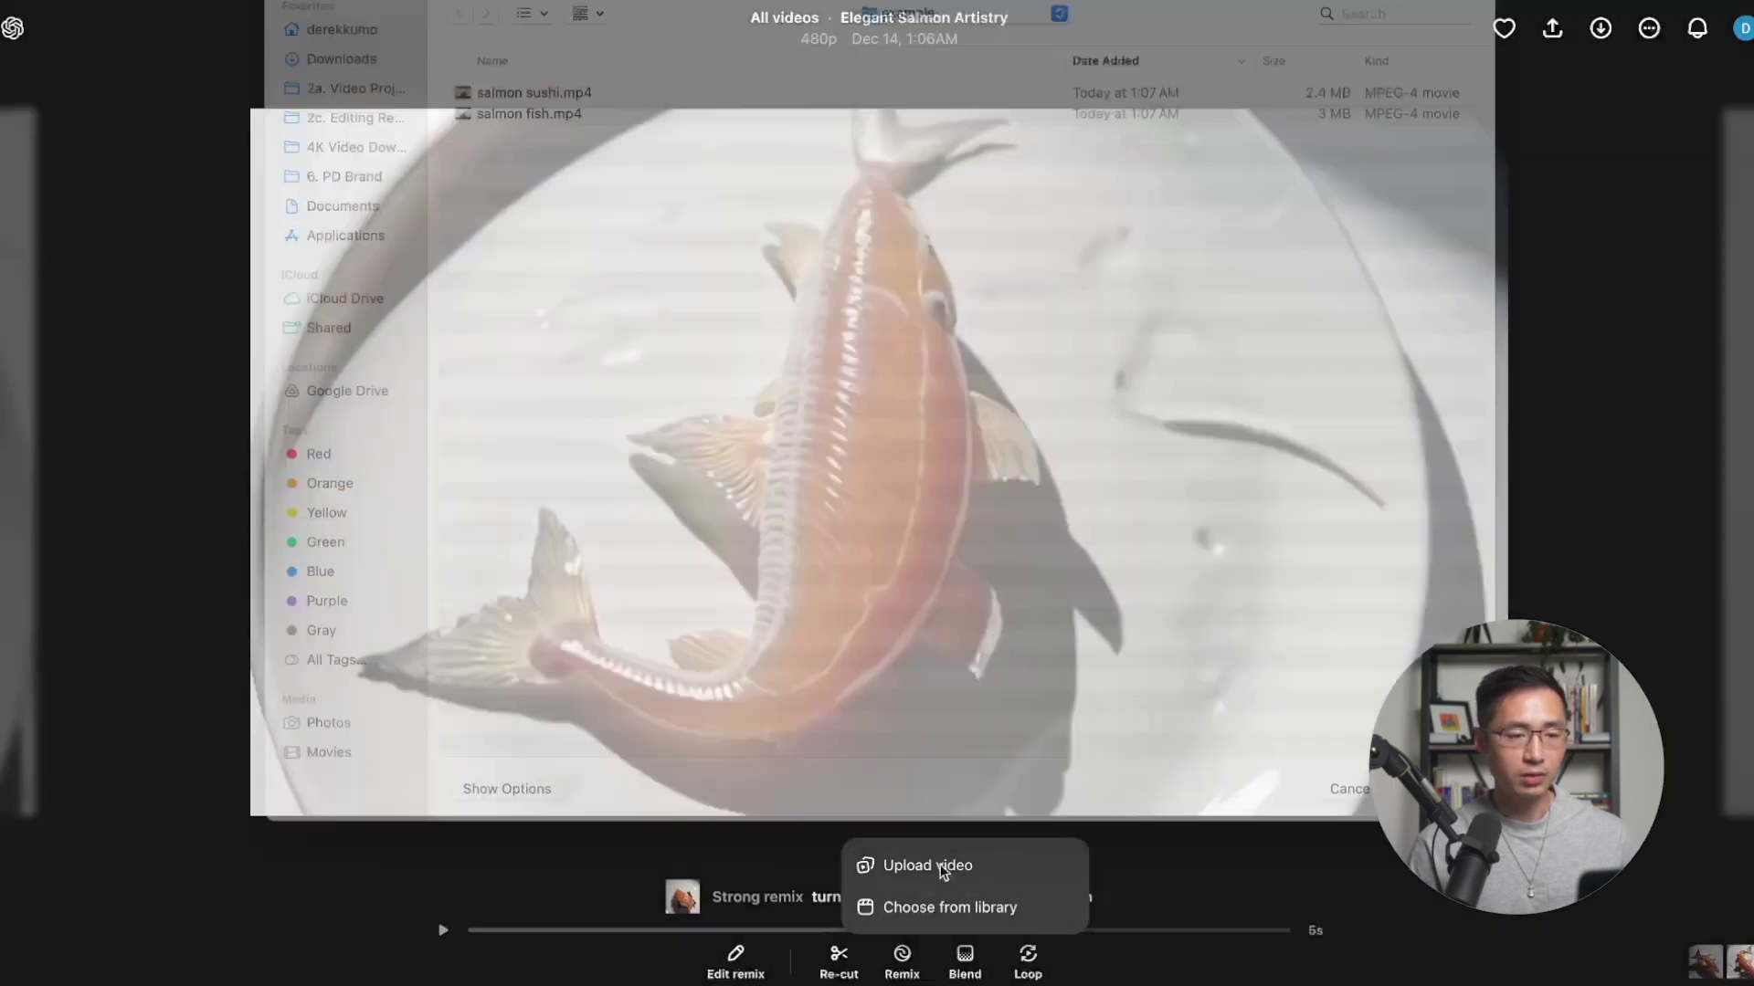
{"action": "double_click", "coordinate": [533, 124]}
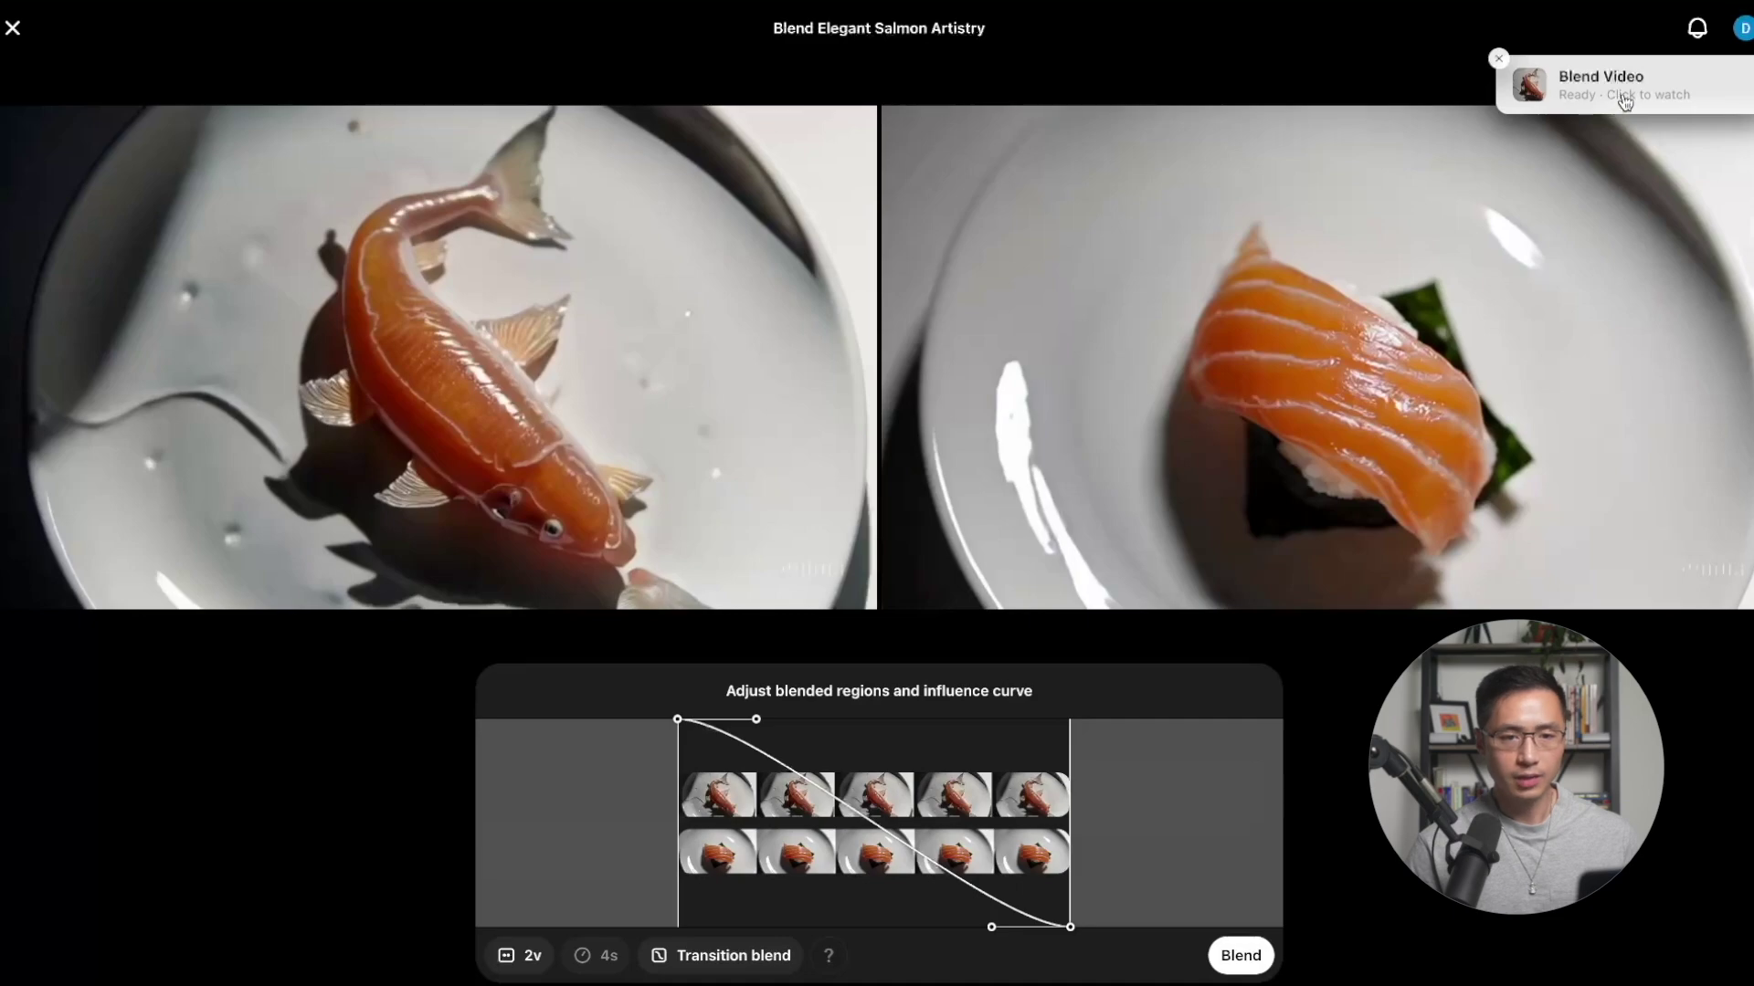
Step: Open the finished Blend Video and drag its influence curve's lower handle left for a custom blend
{"action": "left_click", "coordinate": [1619, 97]}
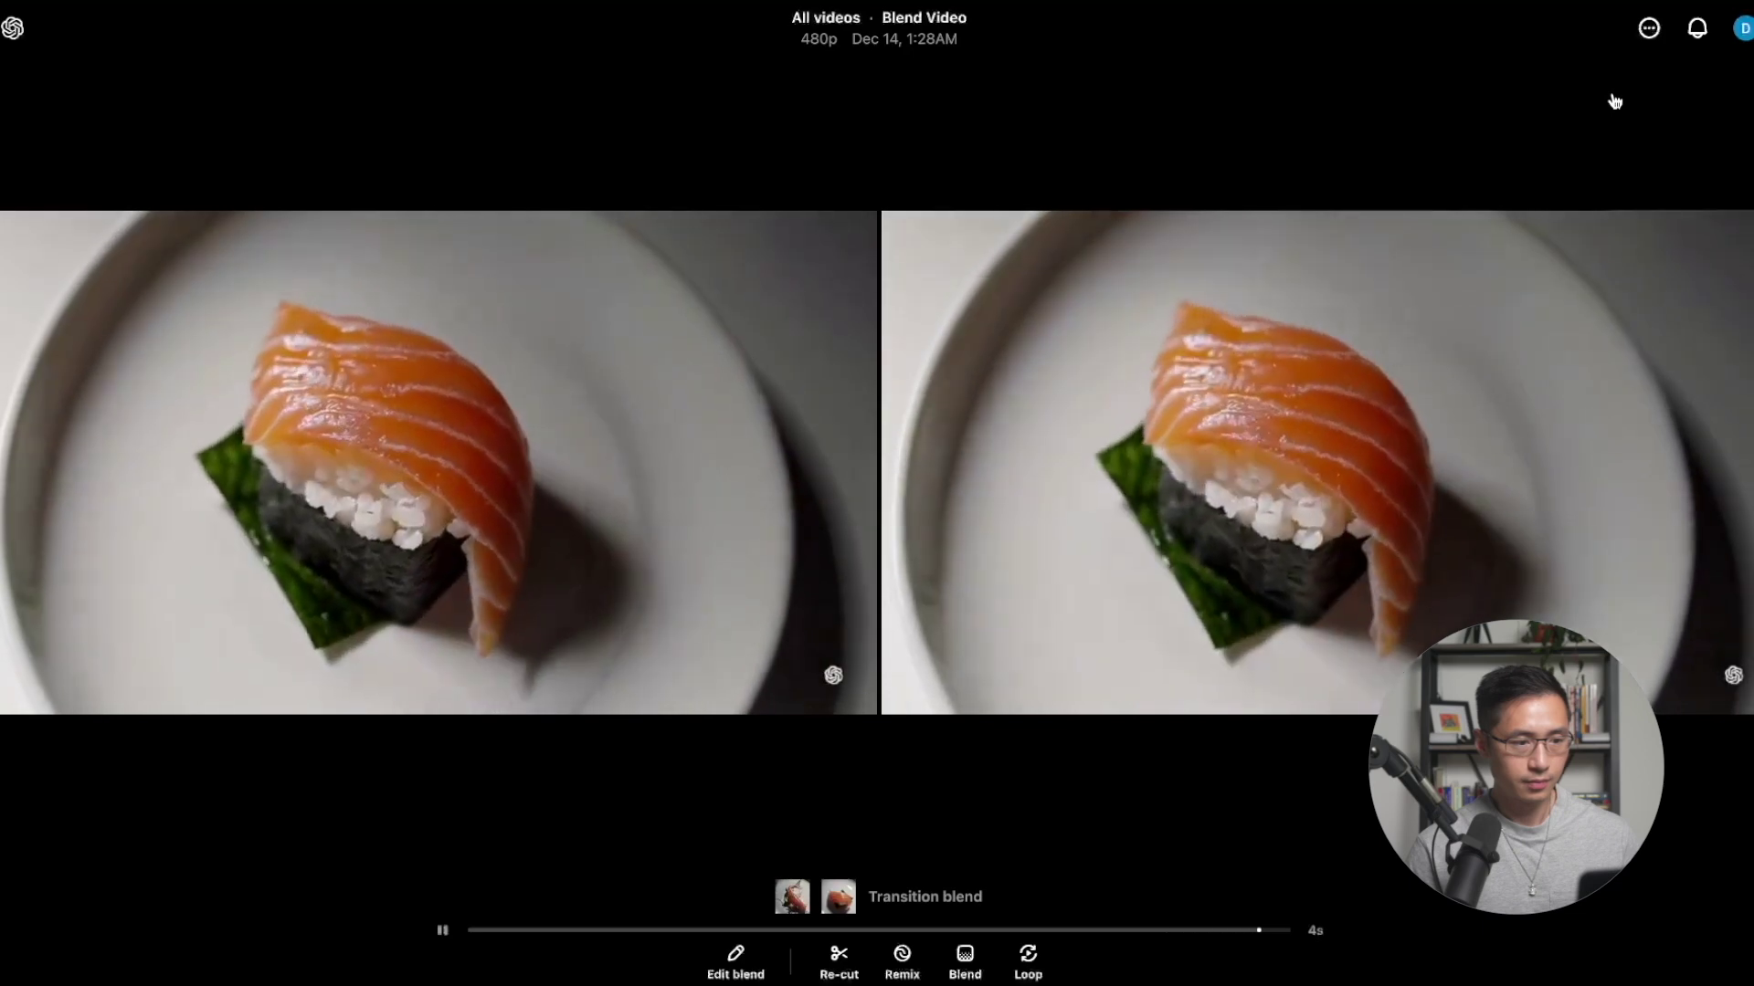
{"action": "scroll", "coordinate": [325, 639], "scroll_direction": "down", "scroll_amount": 2}
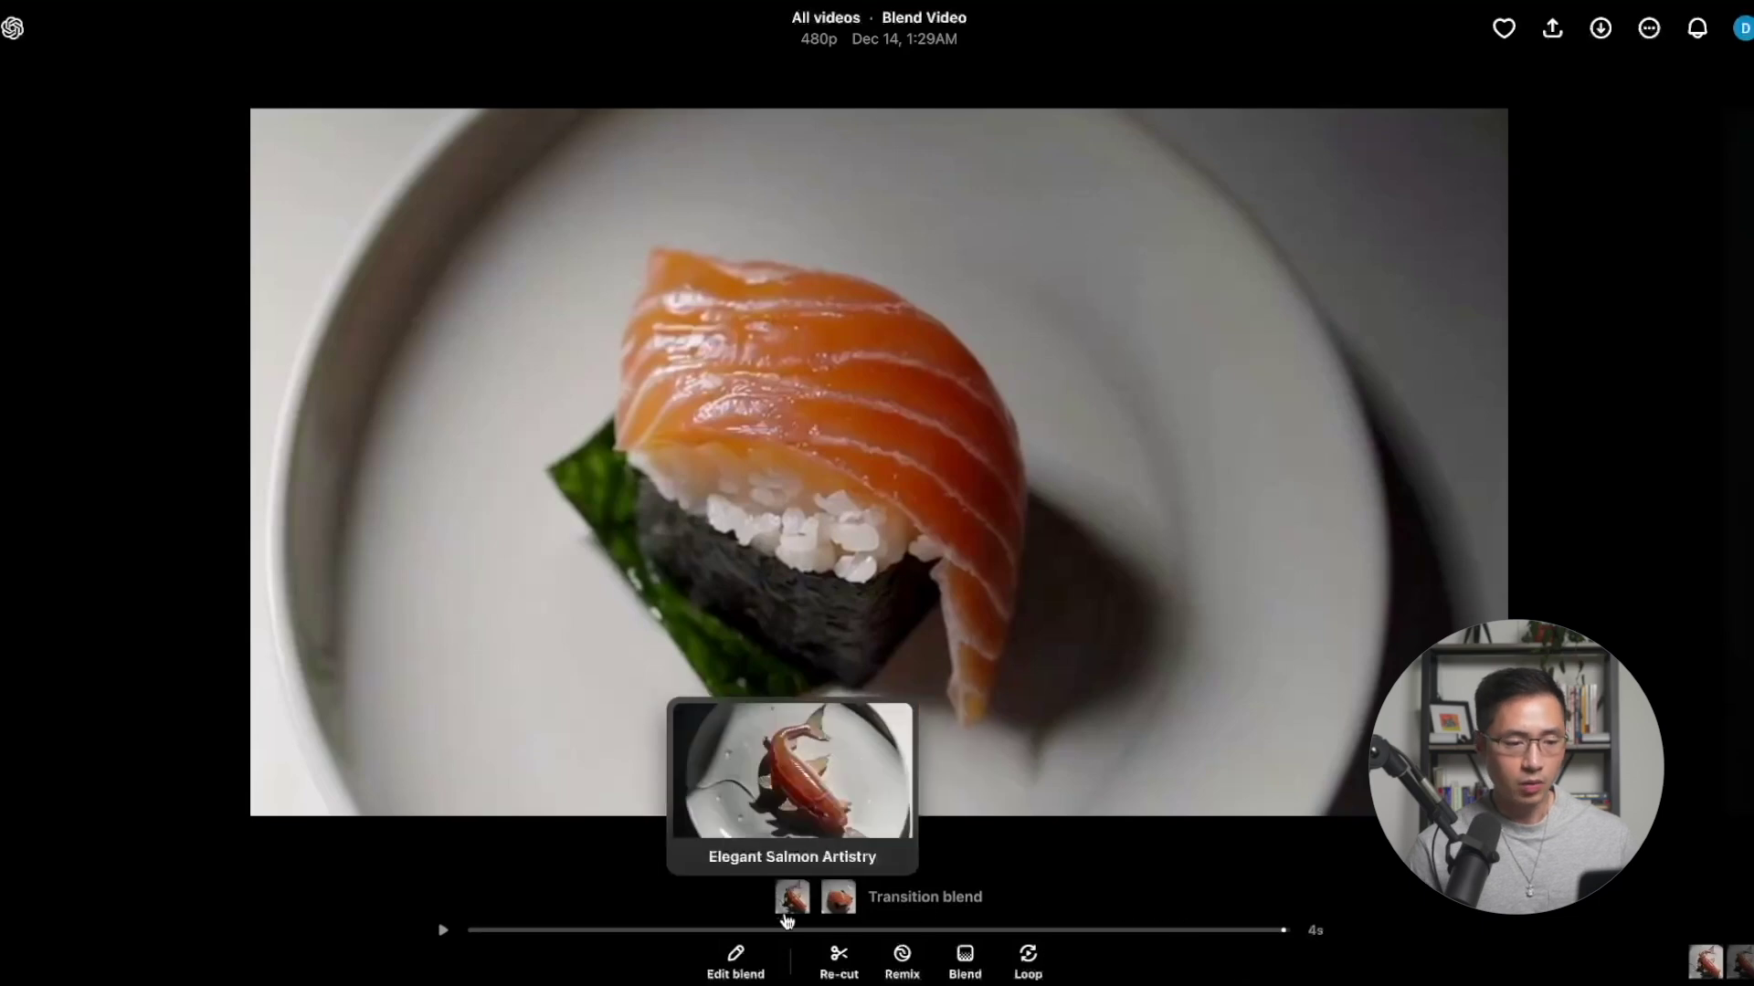
{"action": "left_click", "coordinate": [736, 966]}
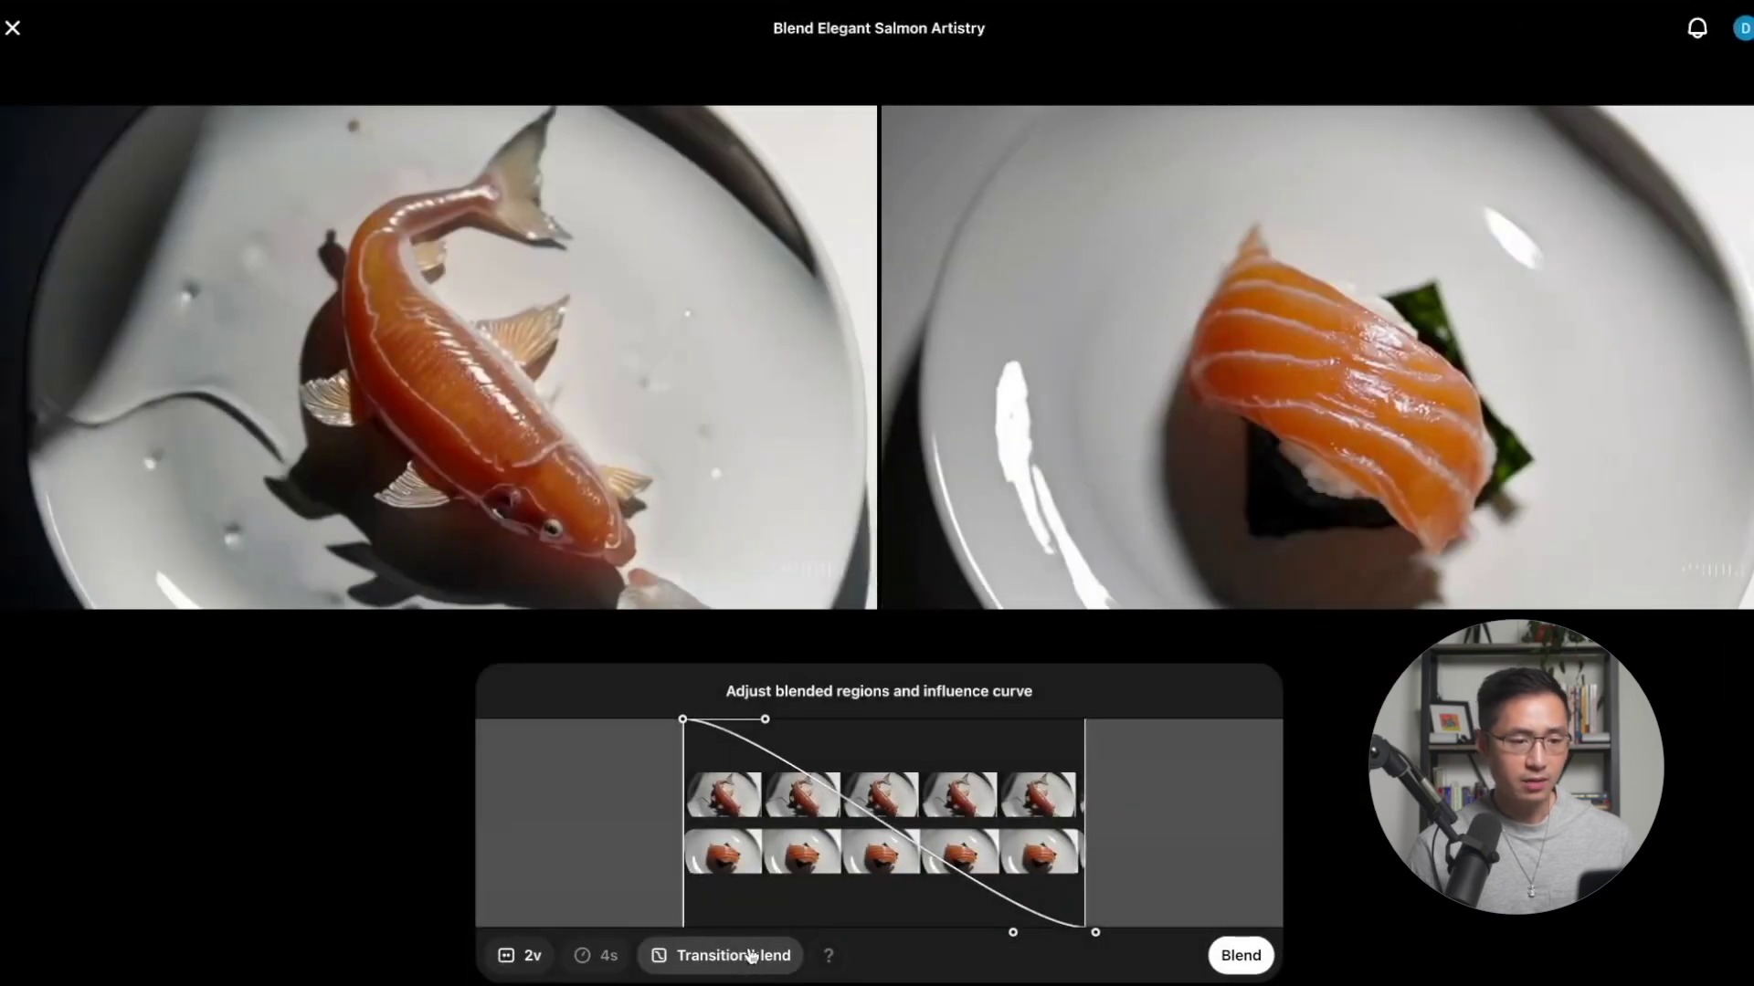
{"action": "left_click_drag", "start_coordinate": [1012, 932], "coordinate": [856, 929]}
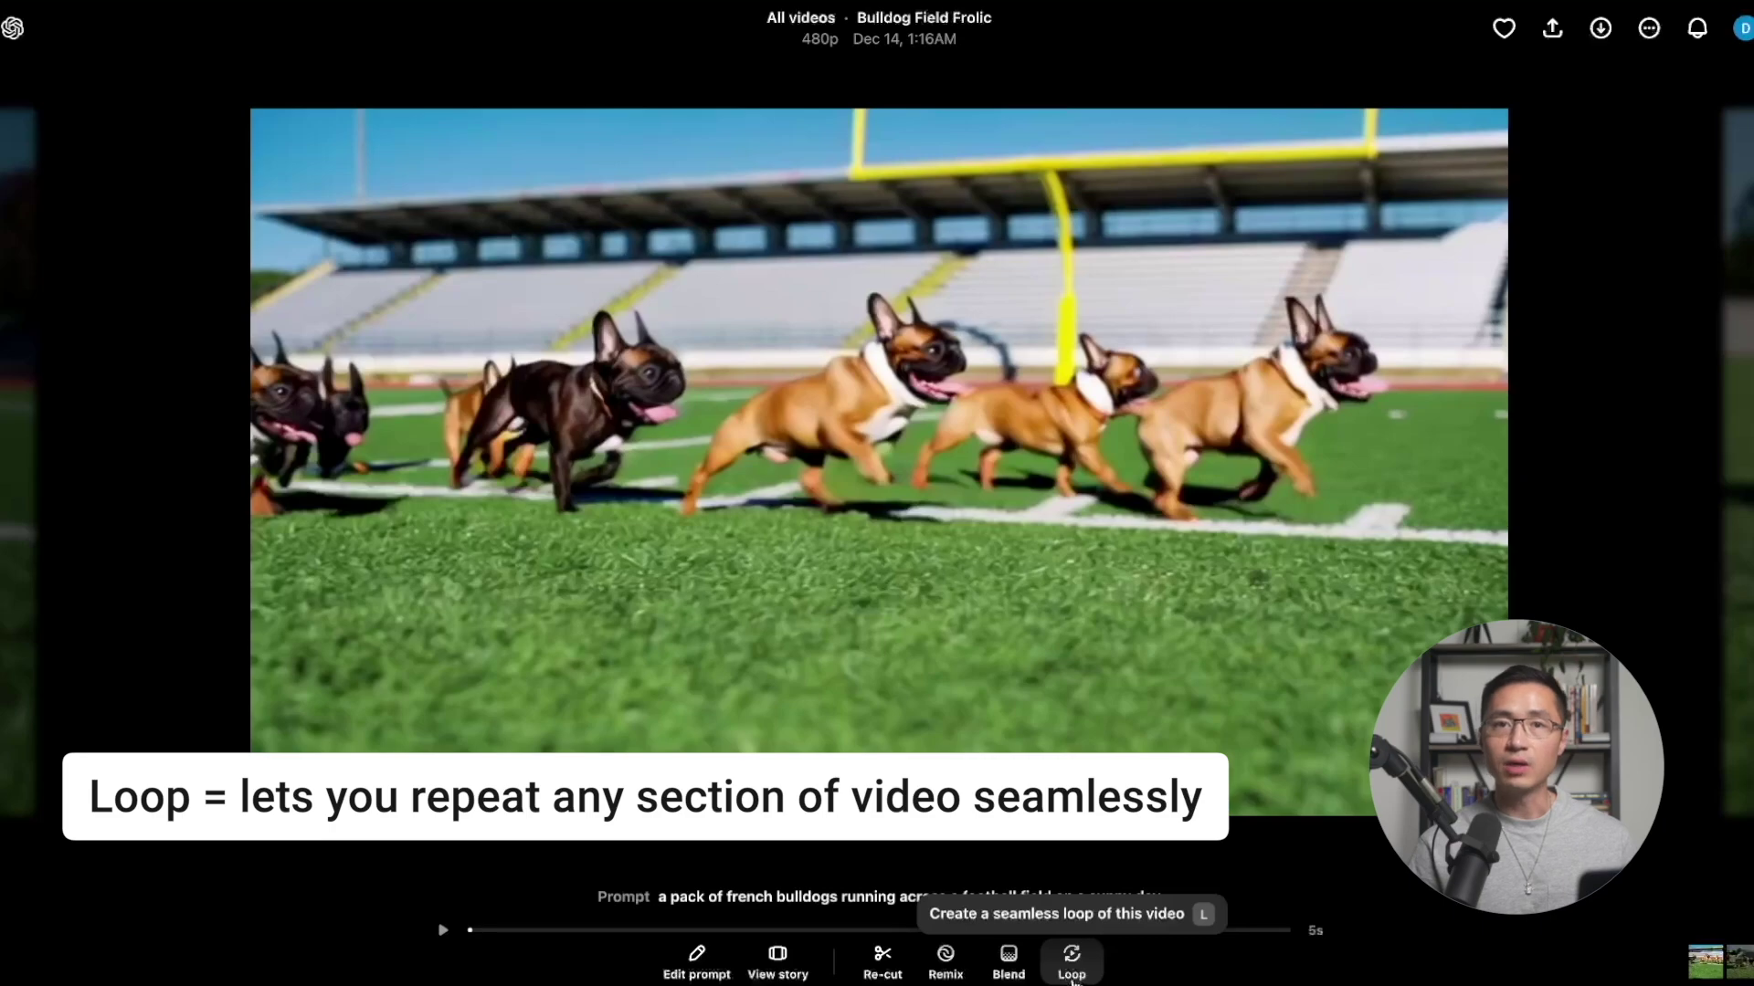
Step: Preview the bulldog clip and adjust both loop-section handles to give a 7s Normal loop
{"action": "left_click", "coordinate": [442, 930]}
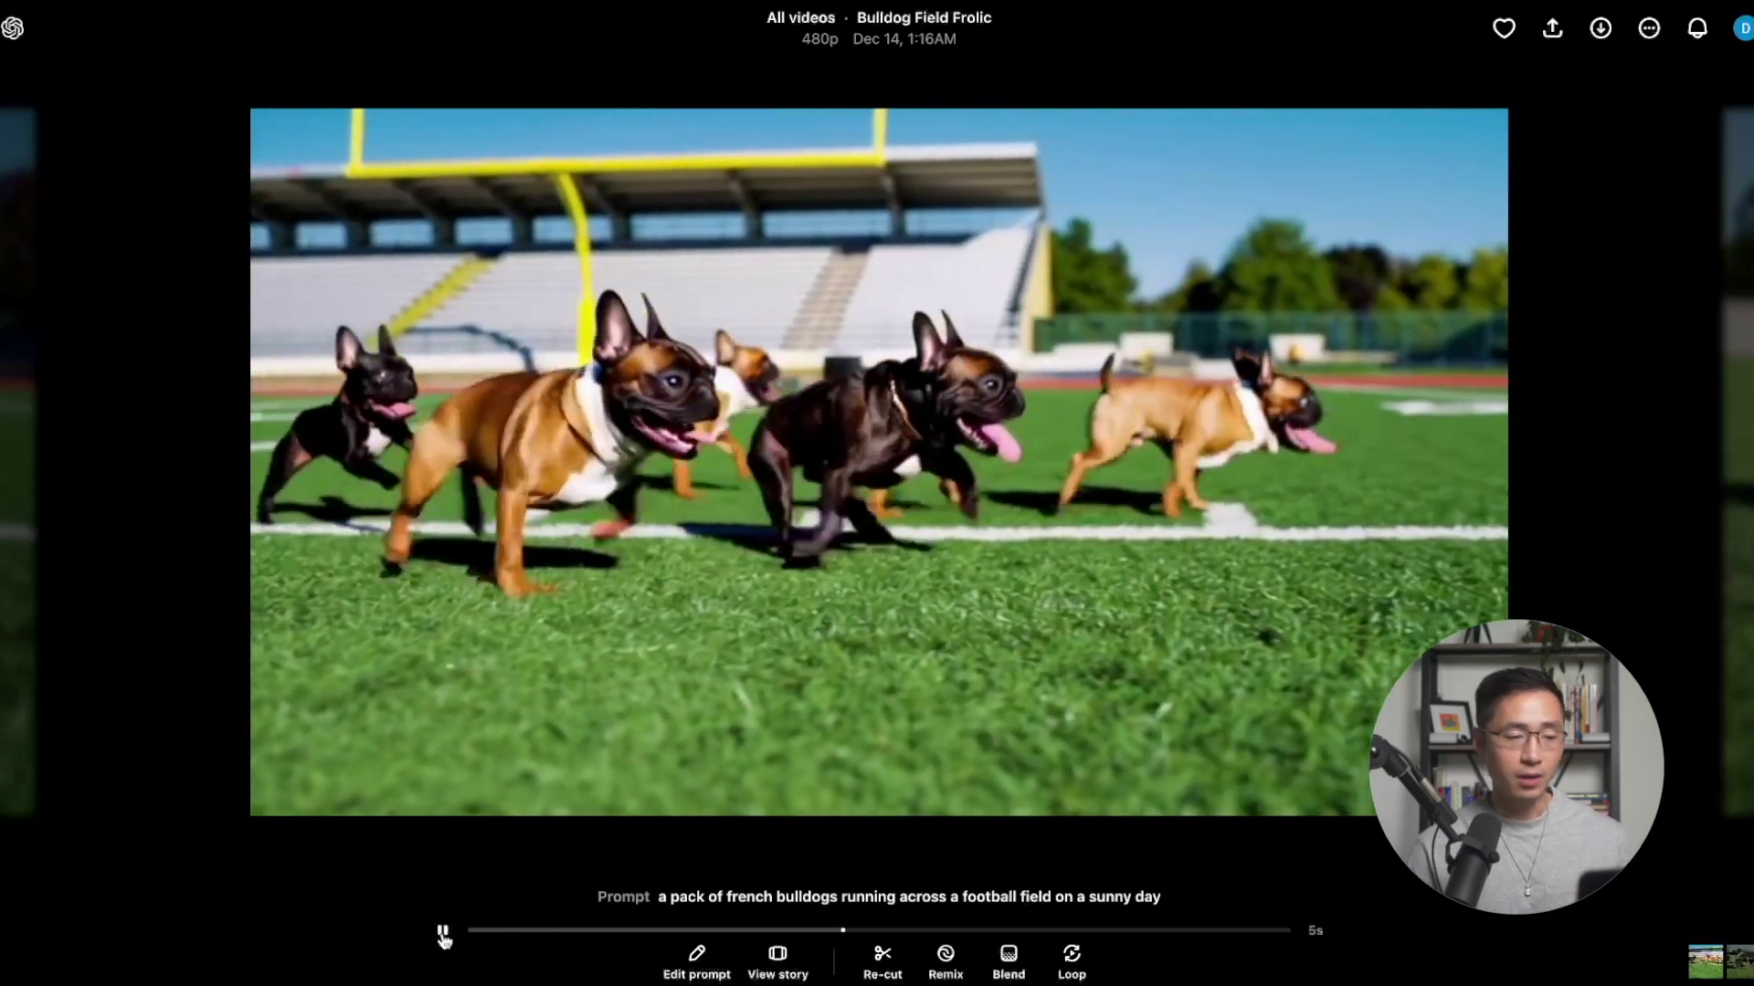
{"action": "left_click", "coordinate": [443, 933]}
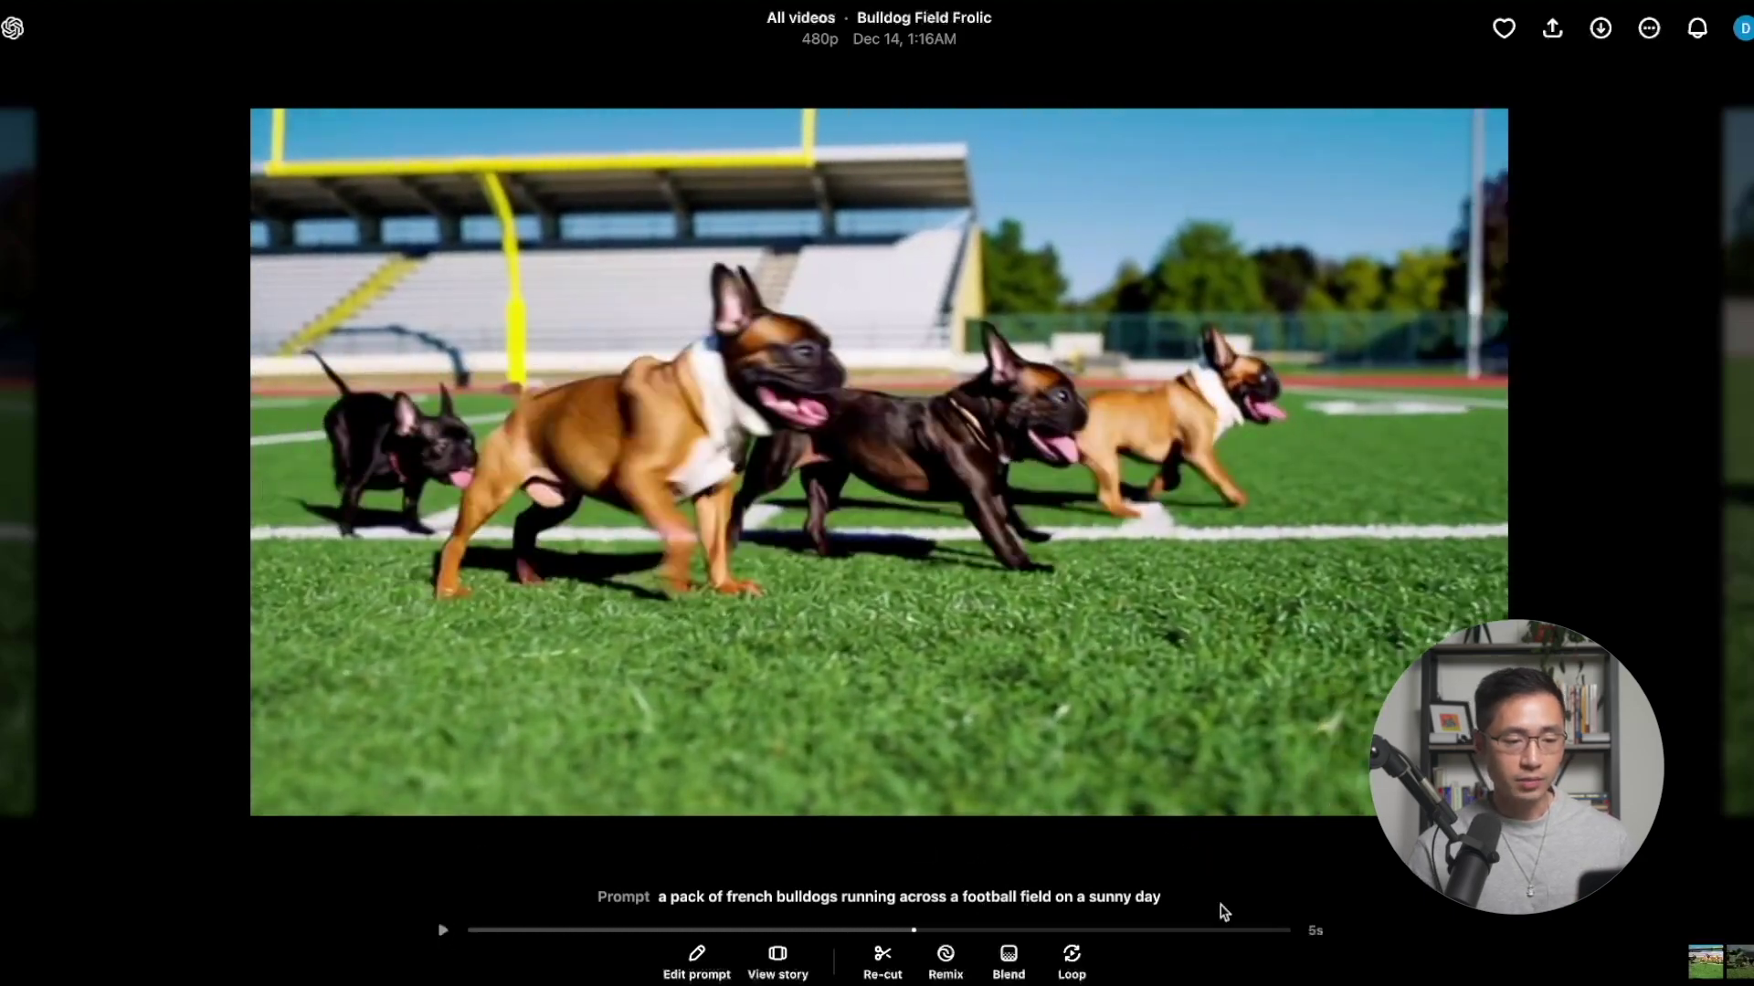
{"action": "left_click", "coordinate": [1065, 973]}
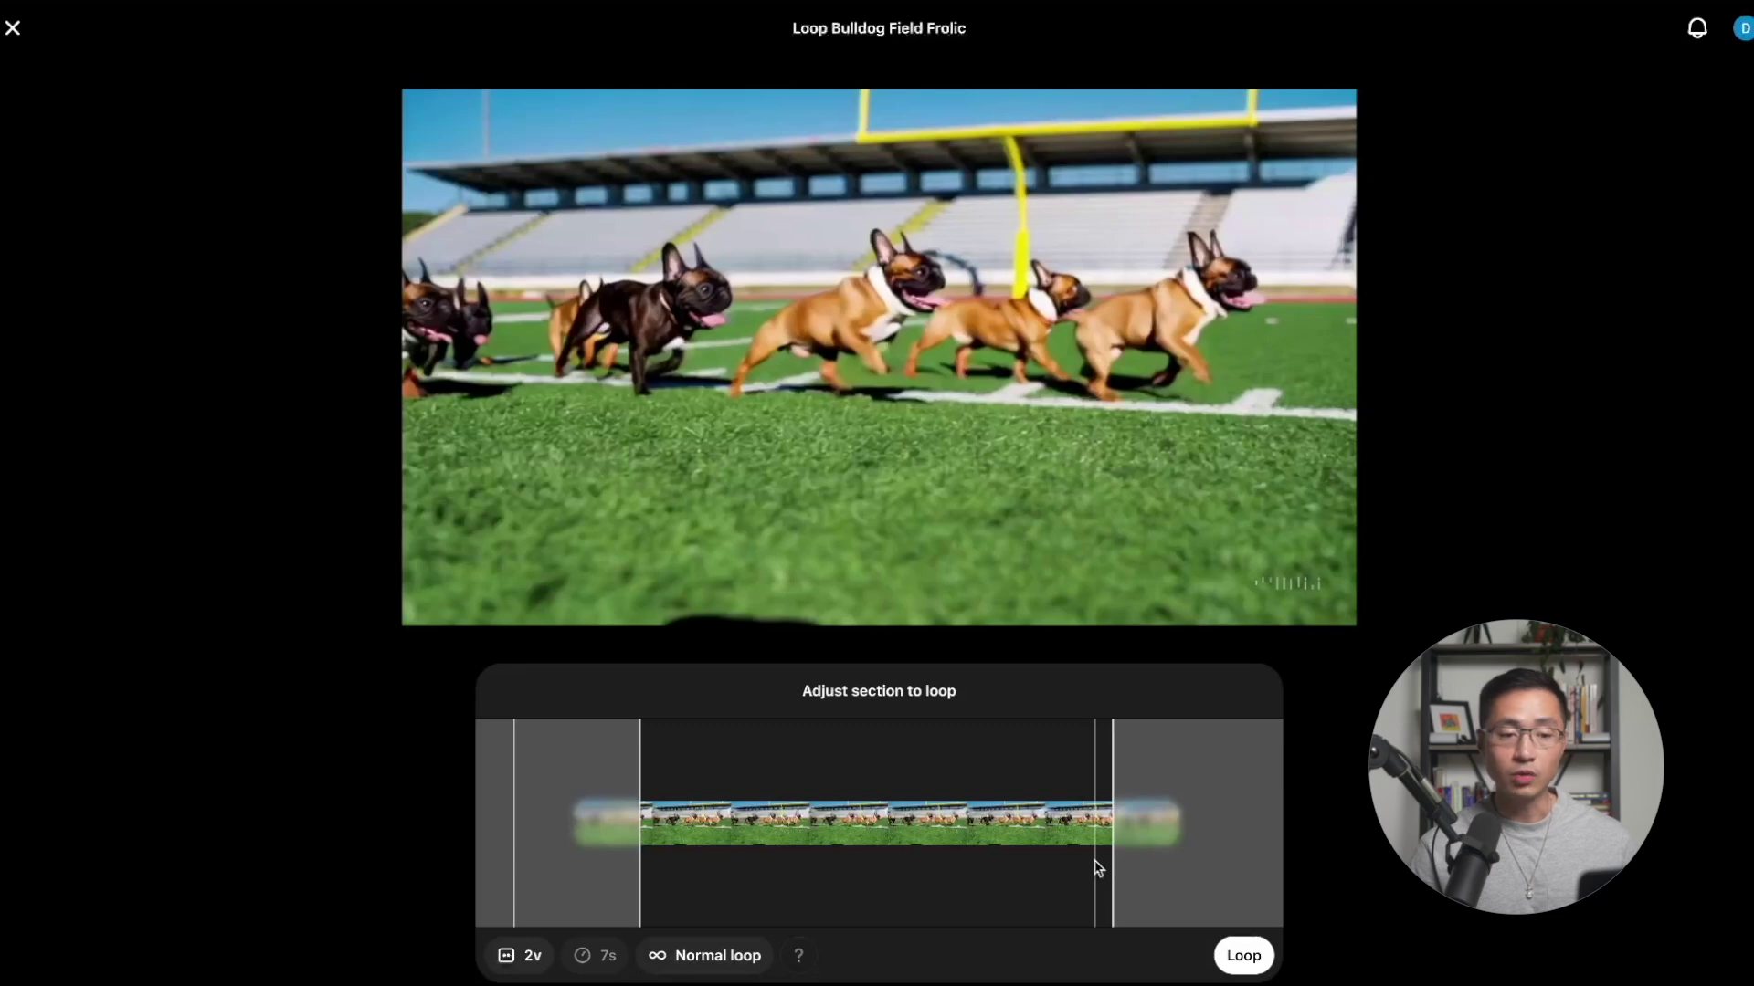
{"action": "left_click_drag", "start_coordinate": [1110, 868], "coordinate": [1093, 881]}
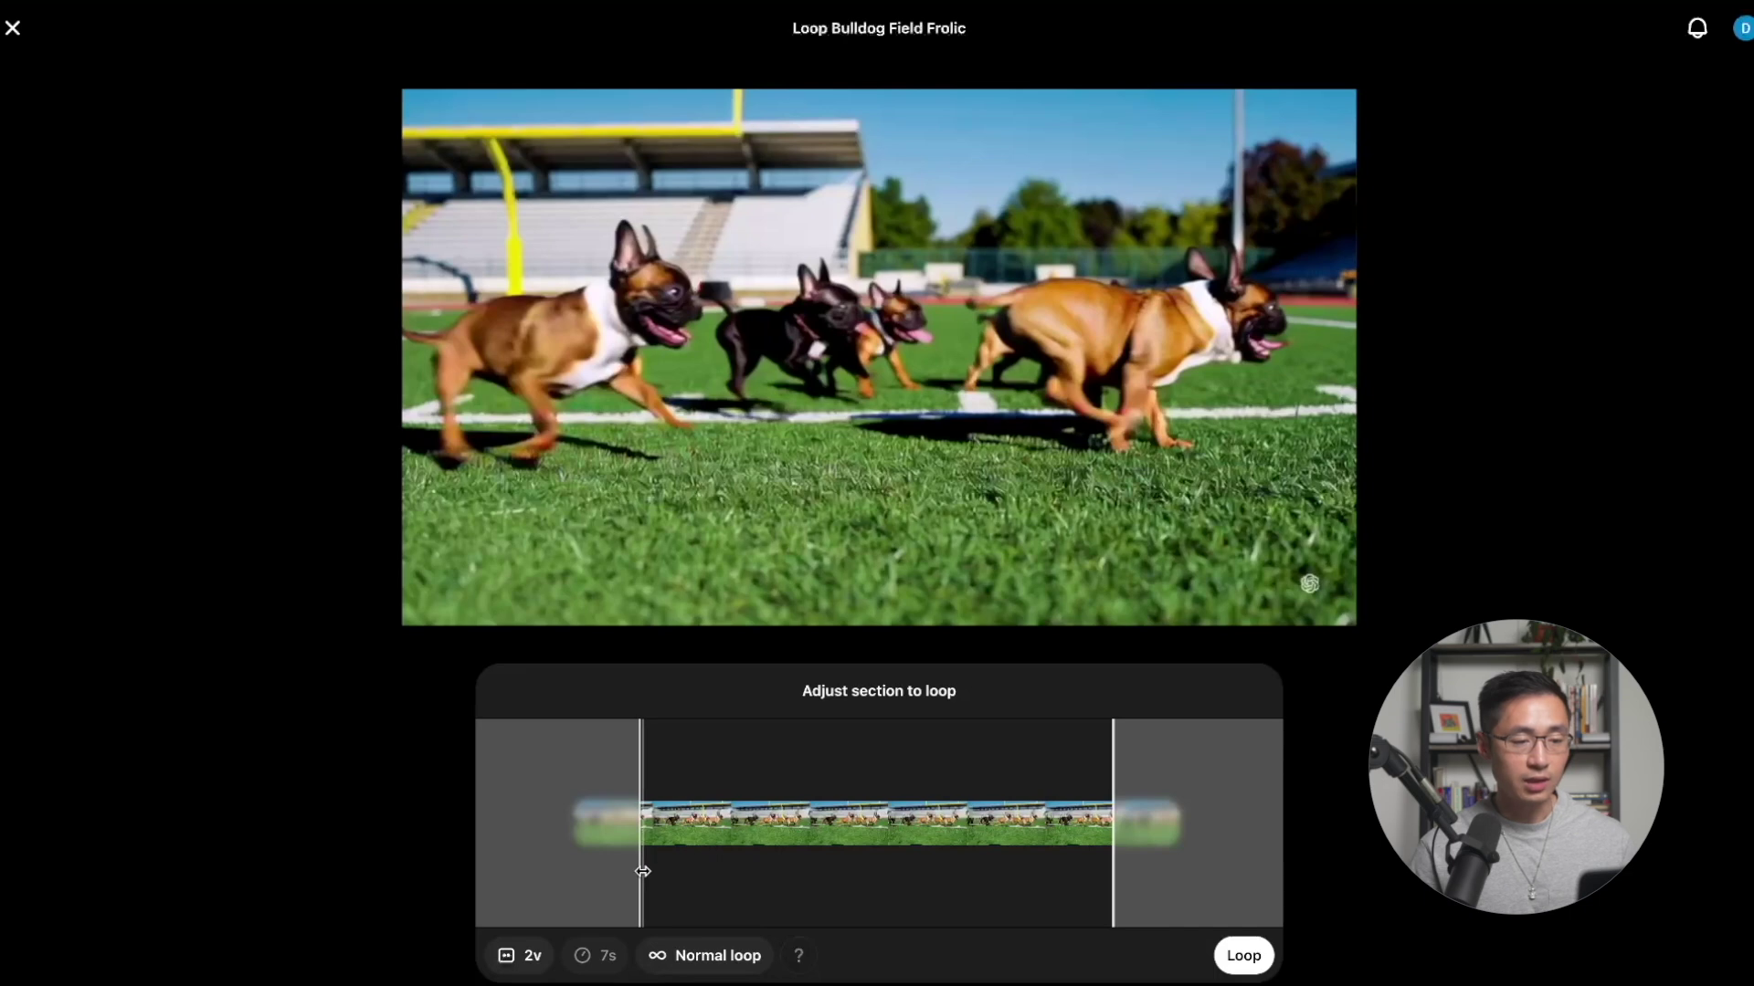
{"action": "mouse_move", "coordinate": [643, 872]}
{"action": "left_mouse_down"}
{"action": "mouse_move", "coordinate": [698, 875]}
{"action": "mouse_move", "coordinate": [658, 884]}
{"action": "left_mouse_up"}
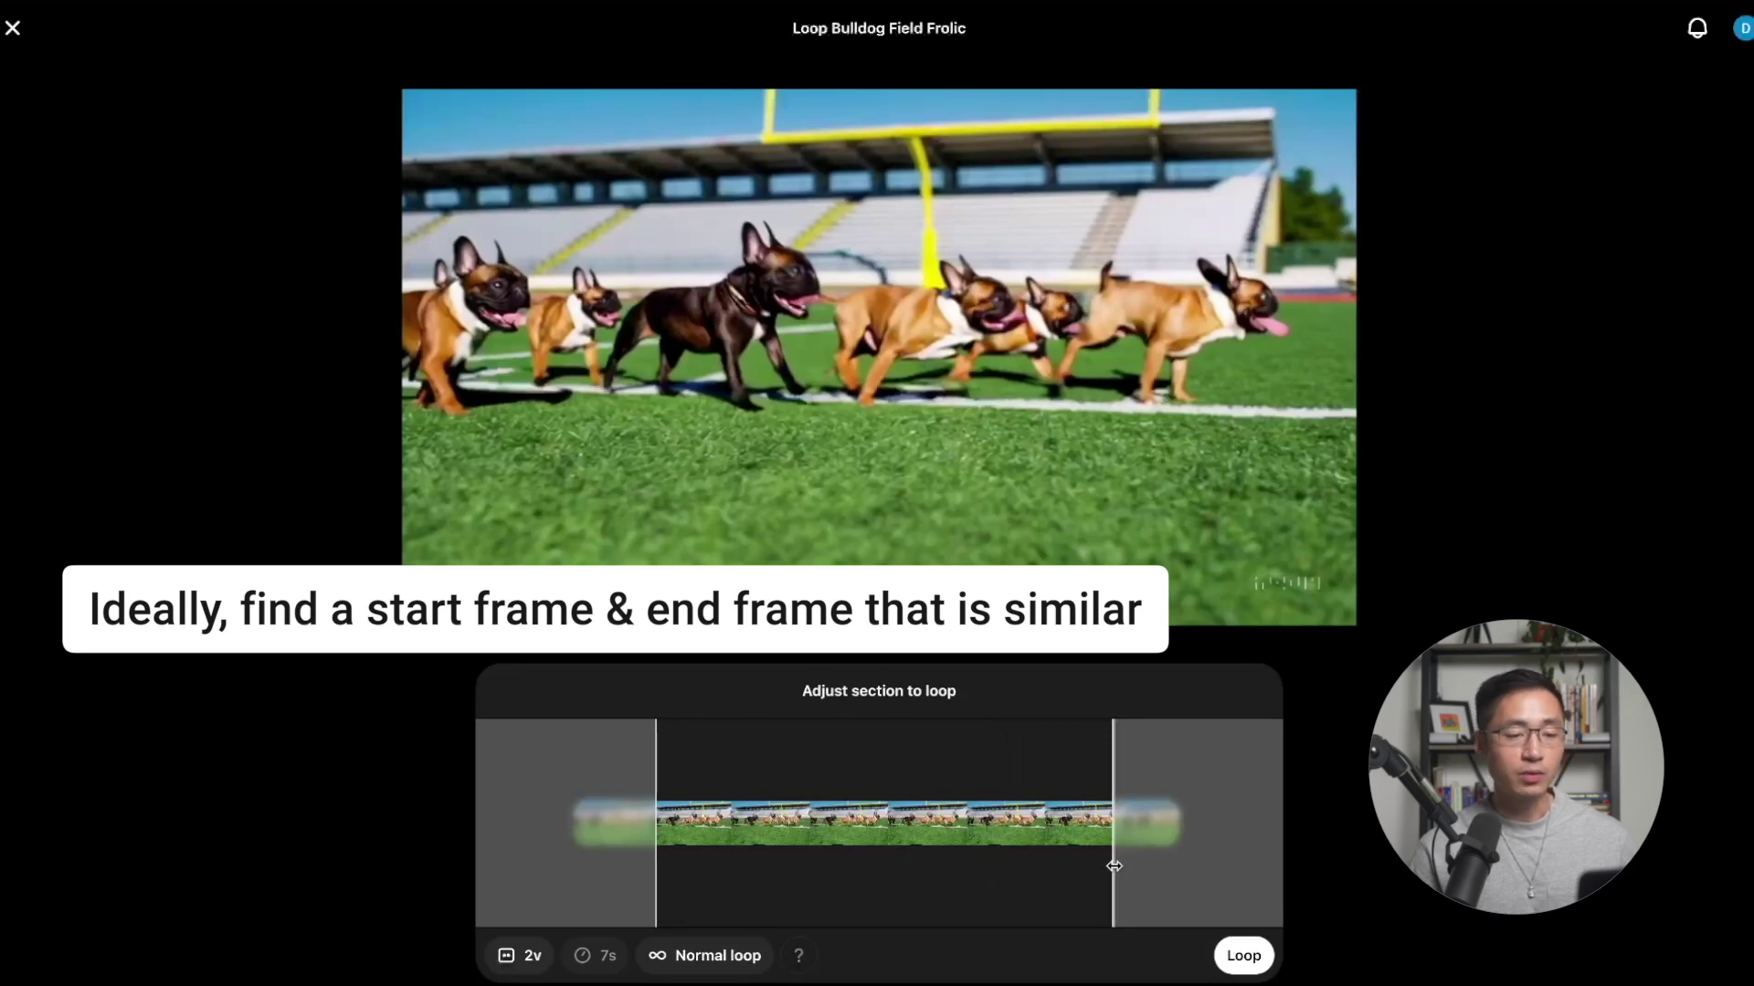
{"action": "left_click_drag", "start_coordinate": [1115, 866], "coordinate": [1146, 873]}
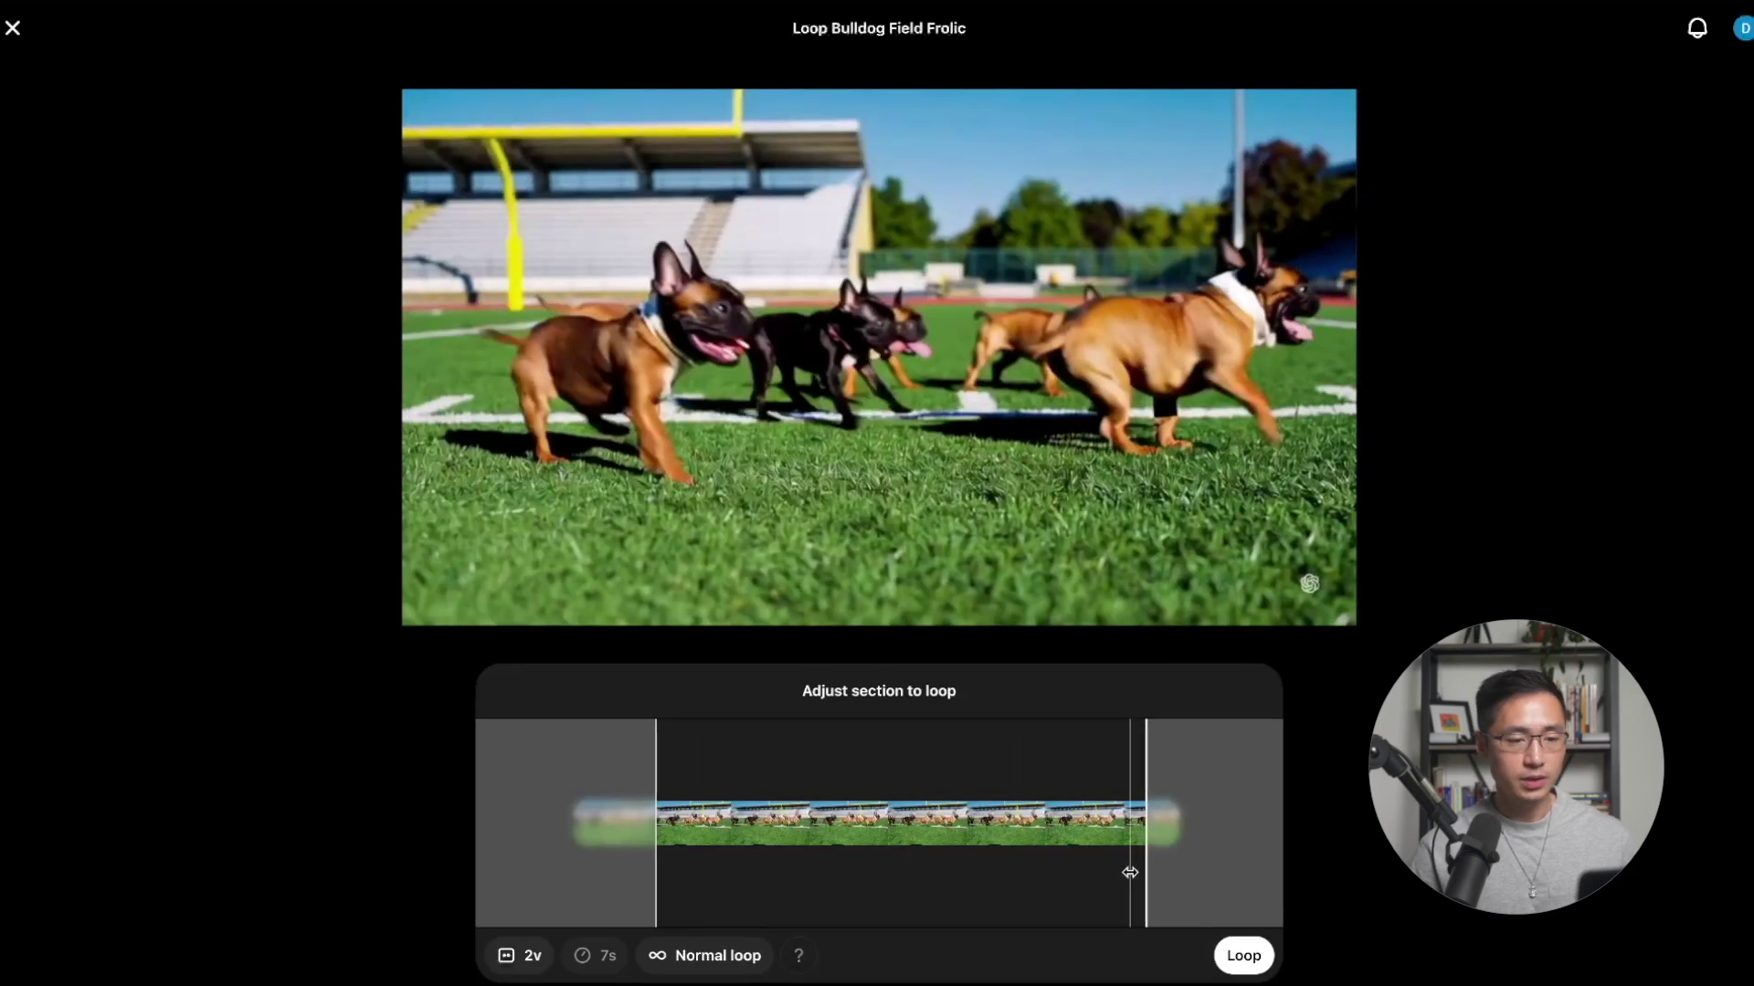
{"action": "mouse_move", "coordinate": [654, 872]}
{"action": "left_mouse_down"}
{"action": "mouse_move", "coordinate": [629, 879]}
{"action": "mouse_move", "coordinate": [687, 884]}
{"action": "left_mouse_up"}
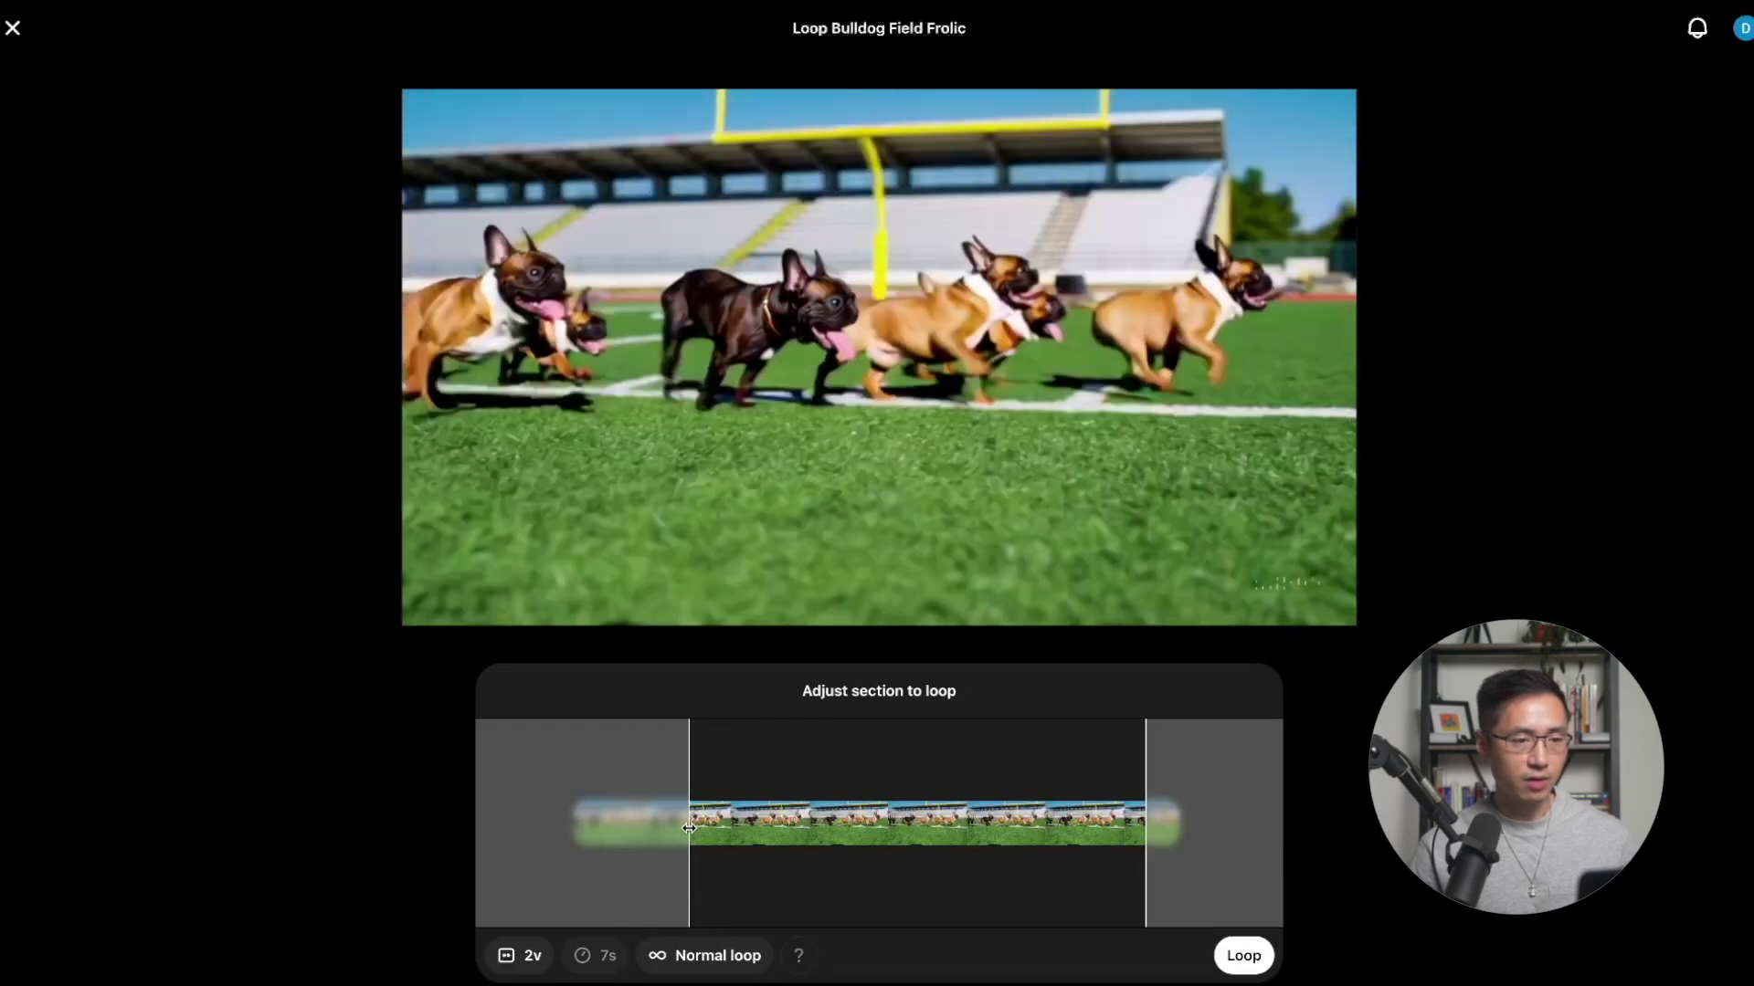
{"action": "left_click_drag", "start_coordinate": [1149, 835], "coordinate": [1148, 835]}
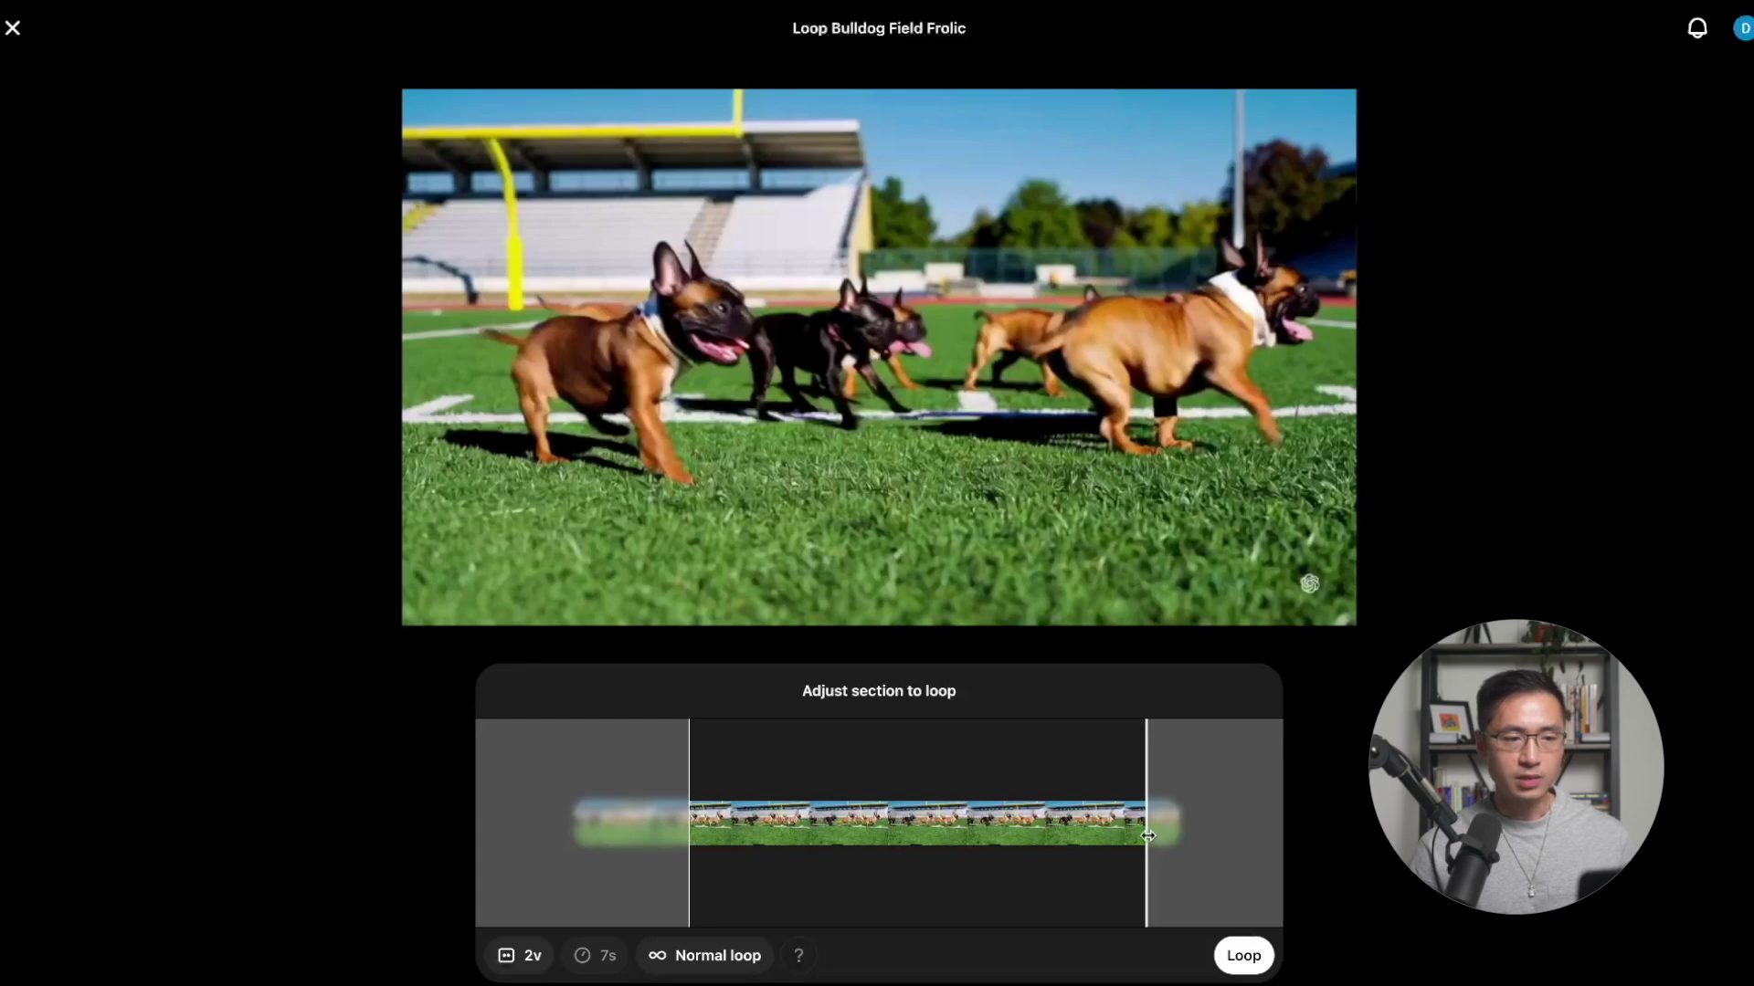
Step: Render the bulldog loop with the Normal loop type and open the finished Loop Video
{"action": "left_click", "coordinate": [755, 966]}
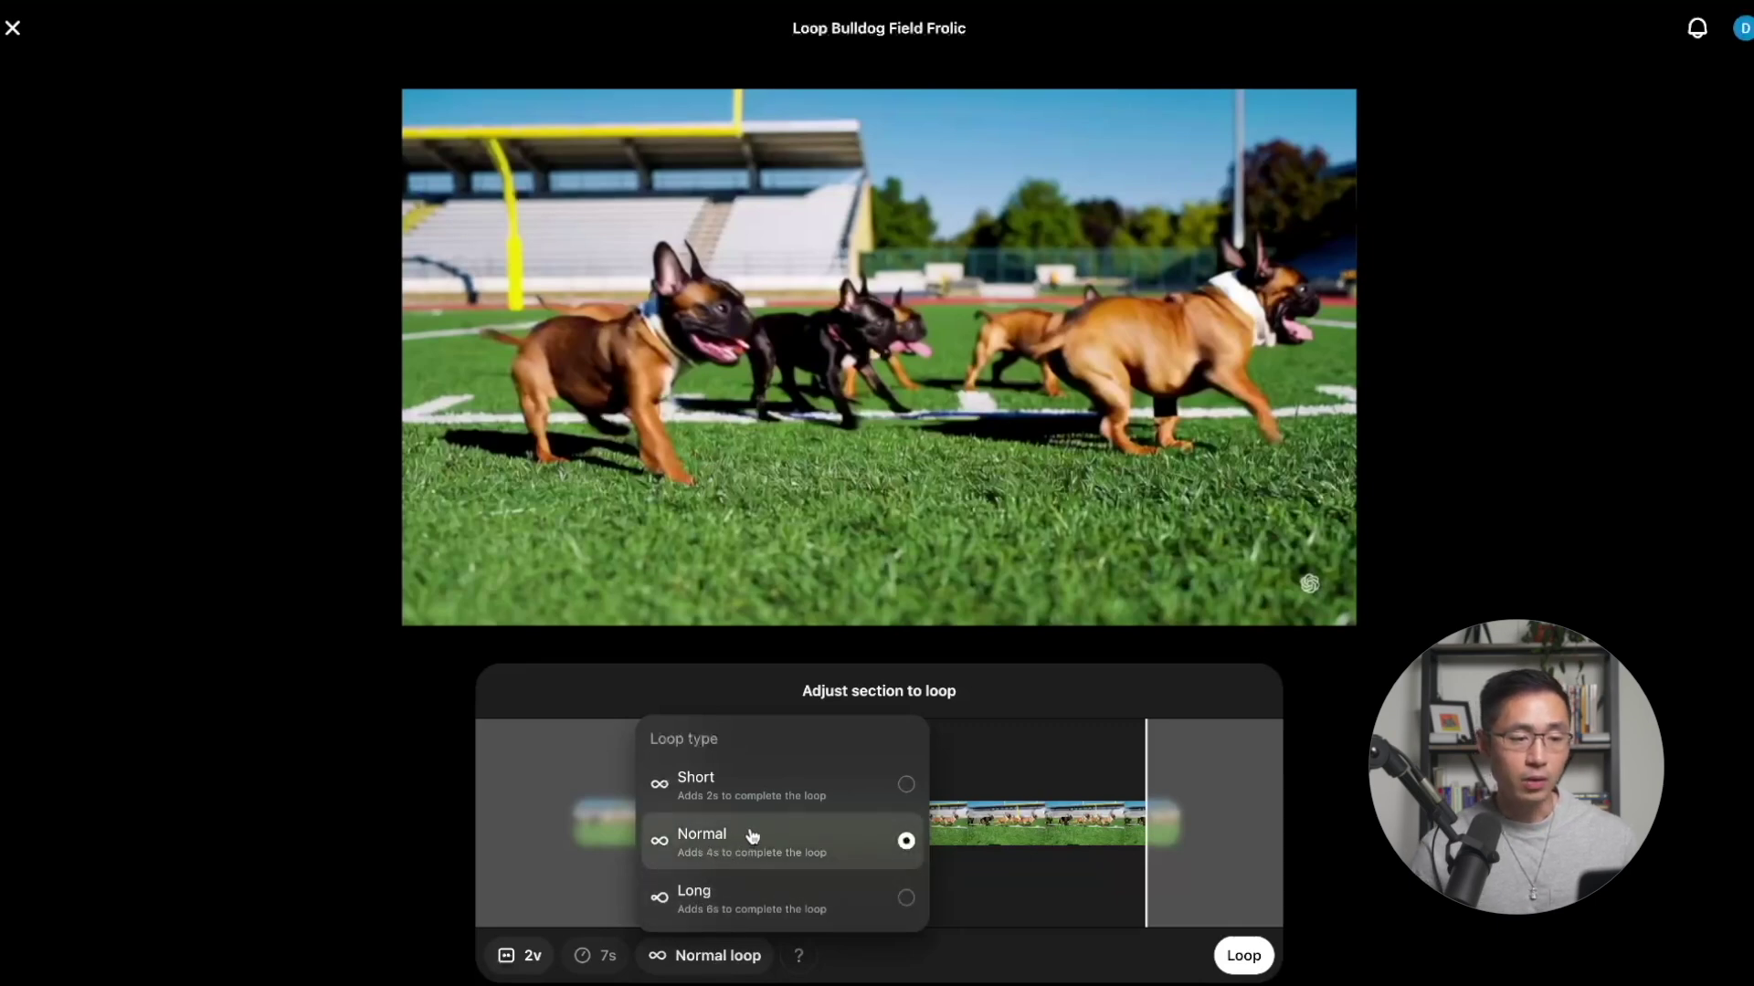
{"action": "left_click", "coordinate": [710, 855]}
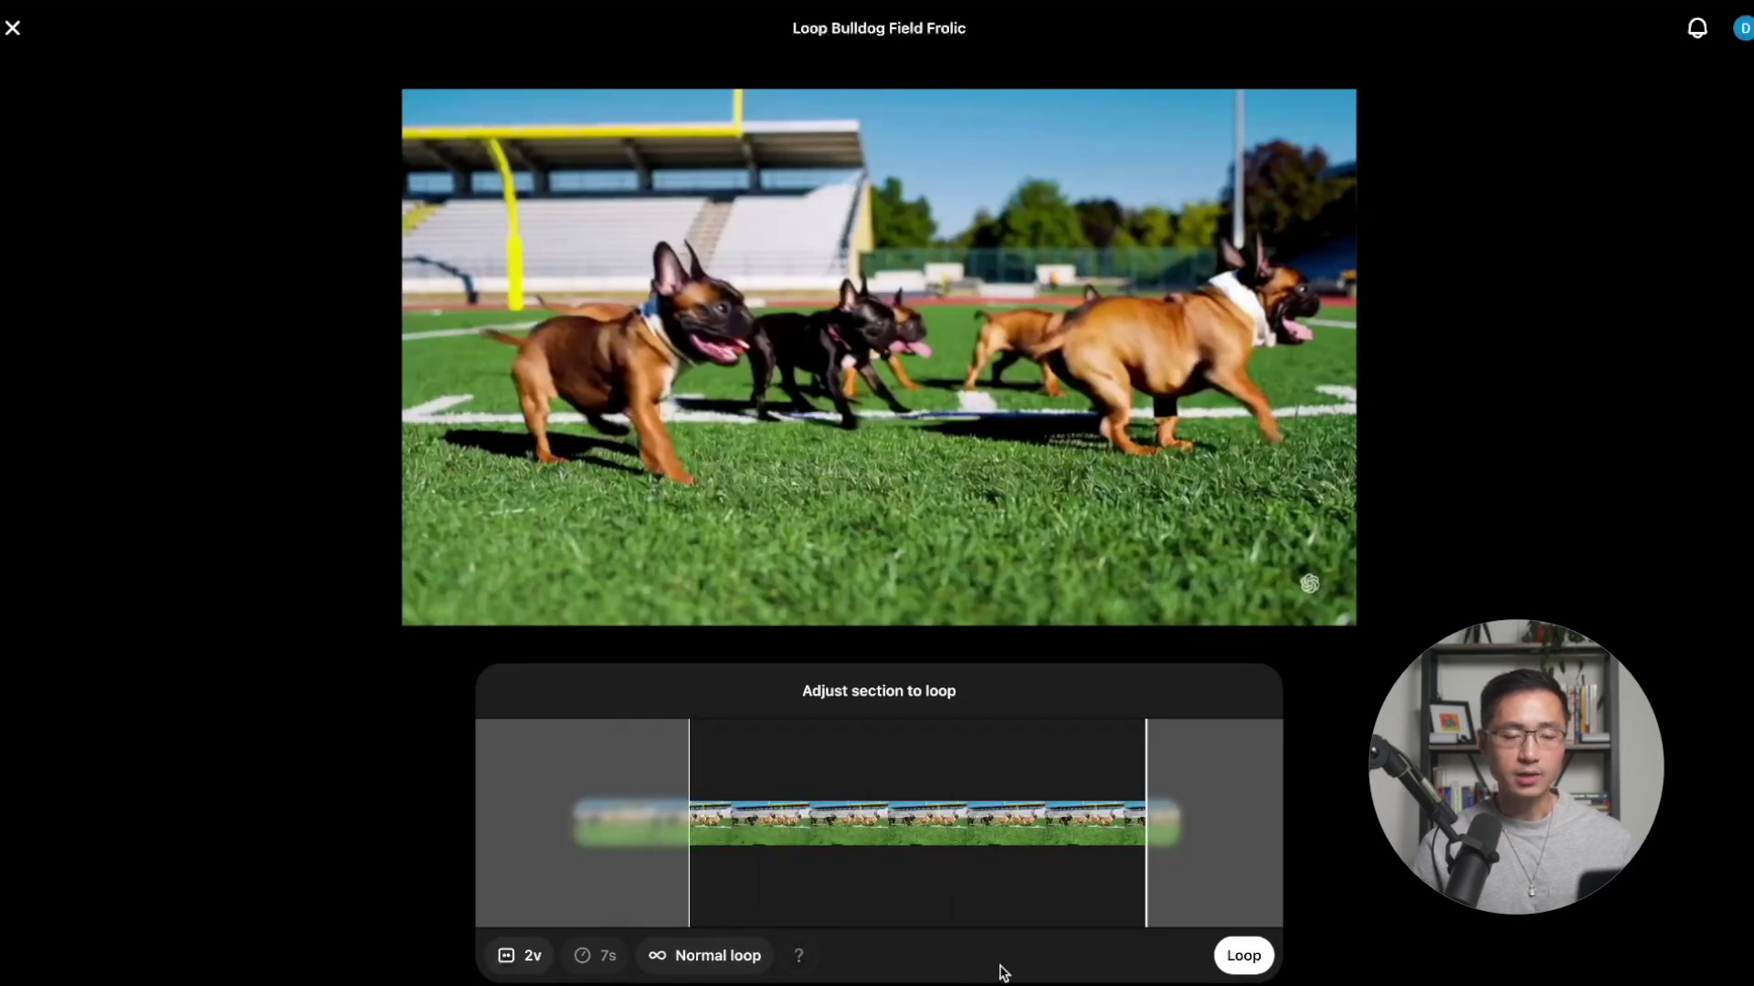
{"action": "left_click", "coordinate": [1243, 955]}
{"action": "left_click", "coordinate": [1594, 95]}
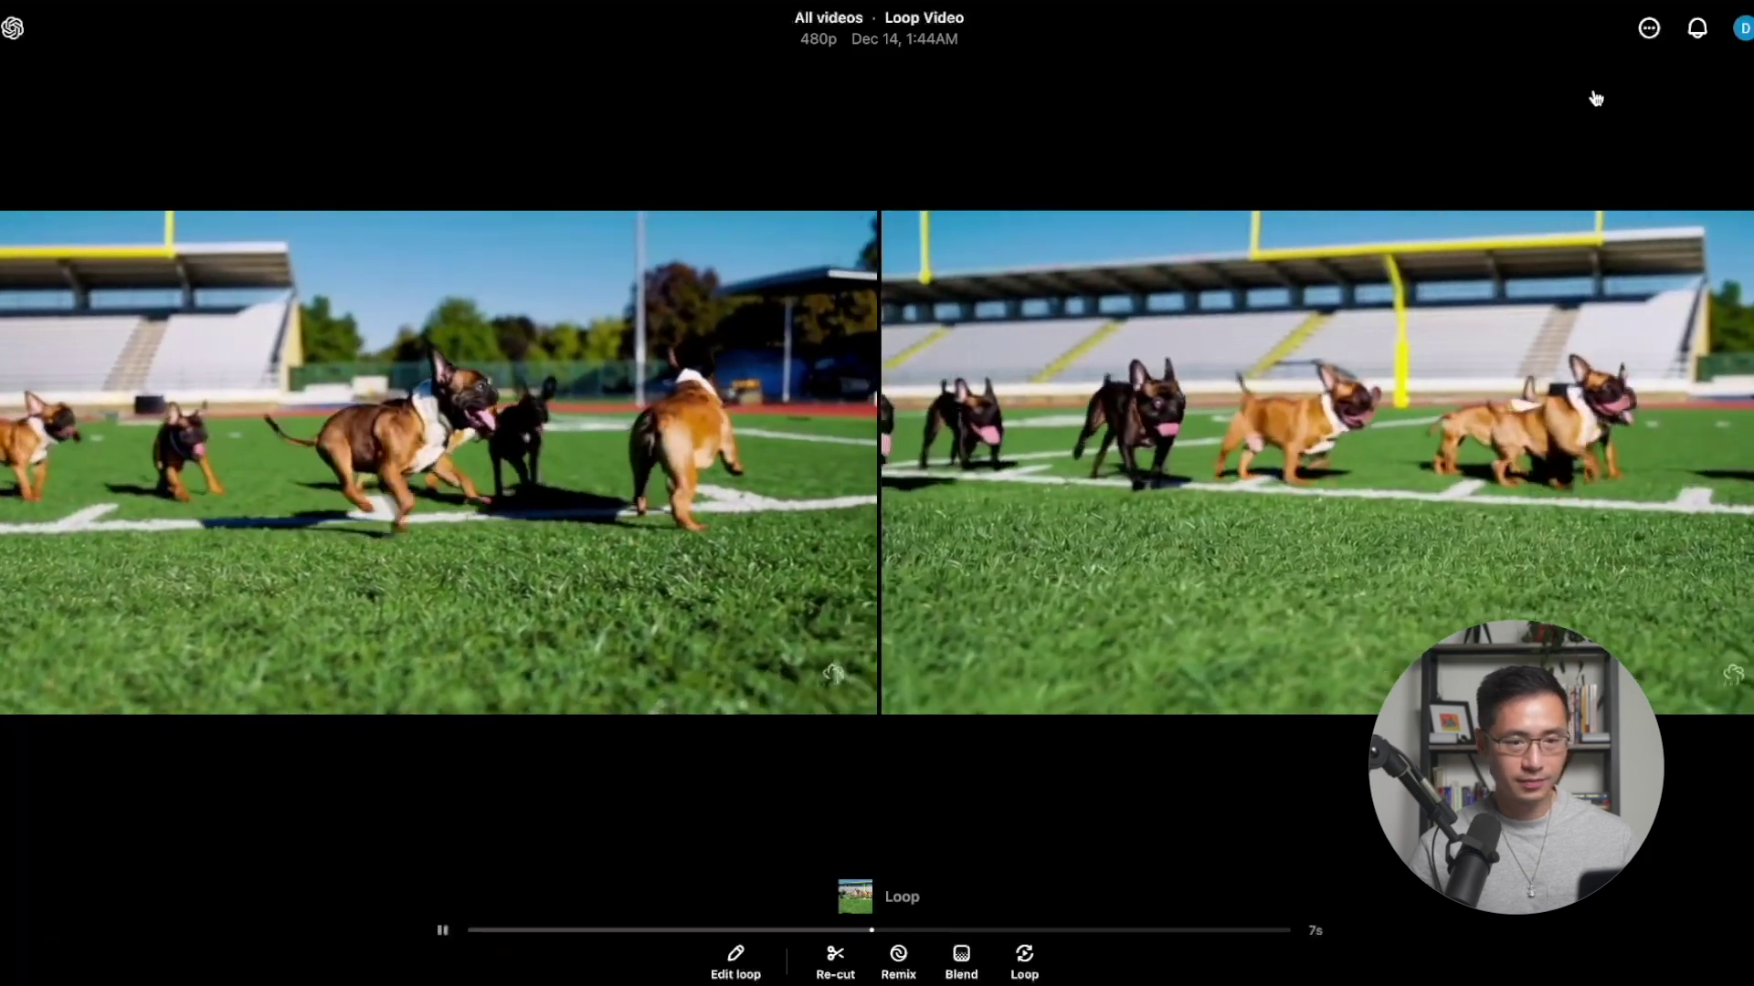
Step: Switch to the Long loop type, move the section start later, and render the 8-second loop
{"action": "left_click", "coordinate": [736, 961]}
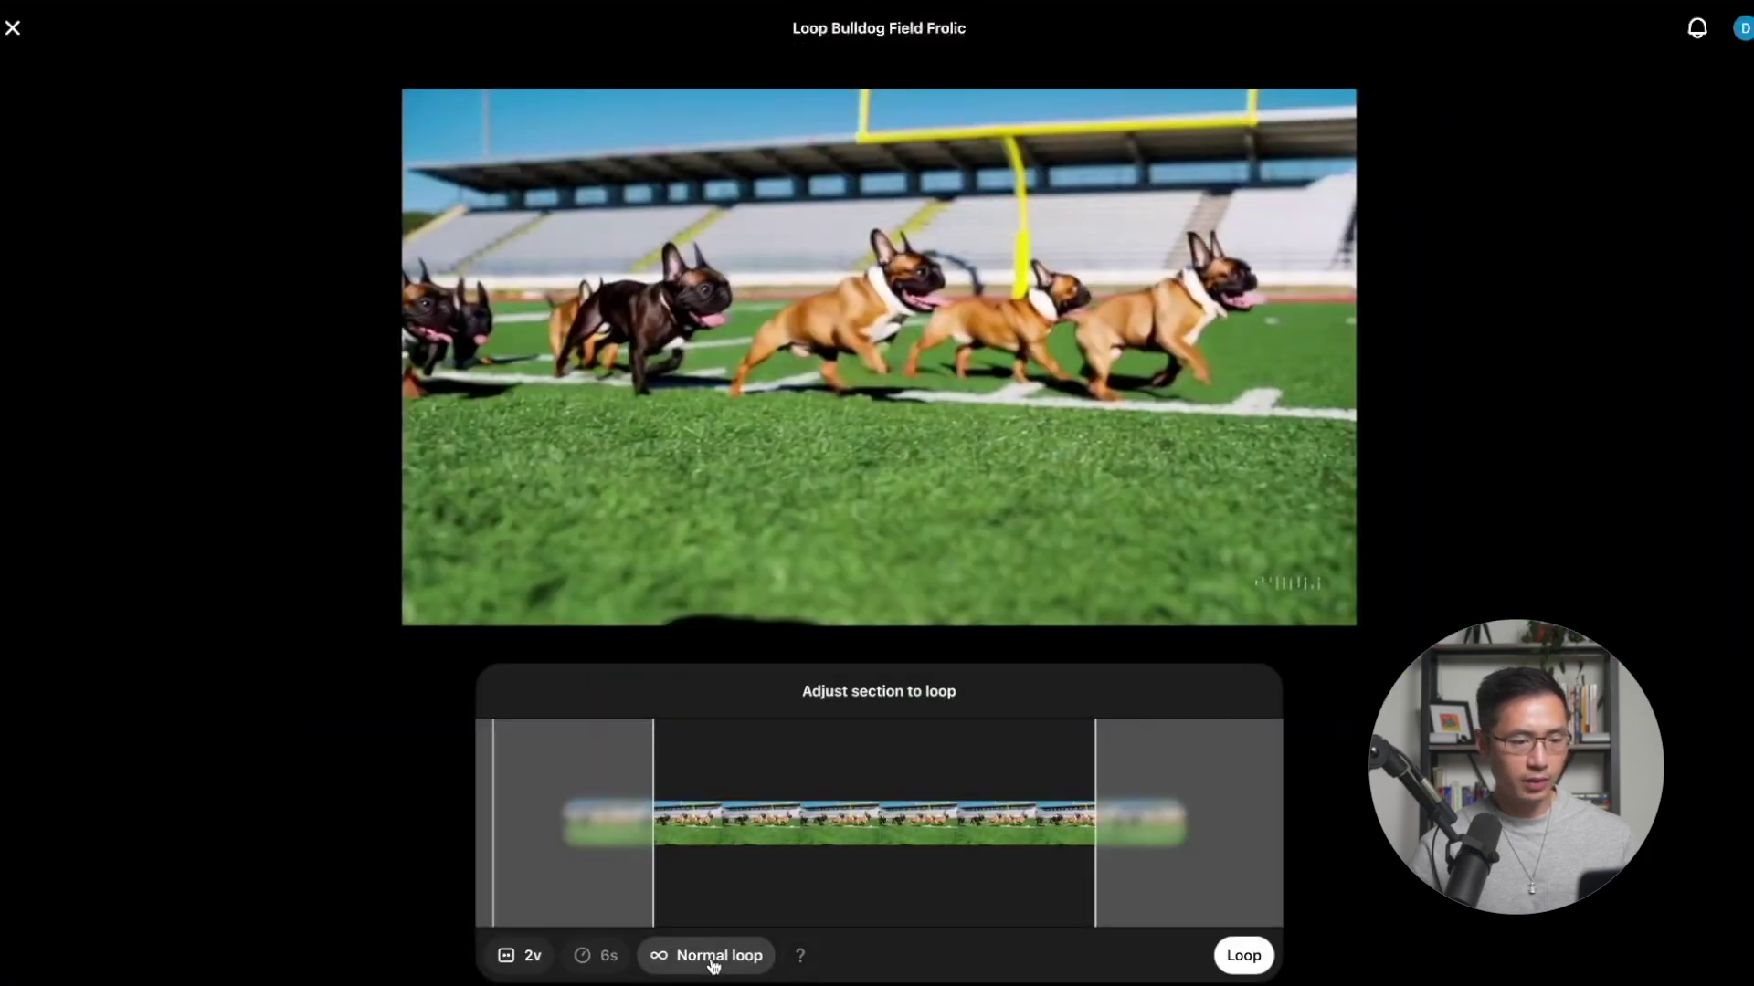
{"action": "left_click", "coordinate": [715, 959]}
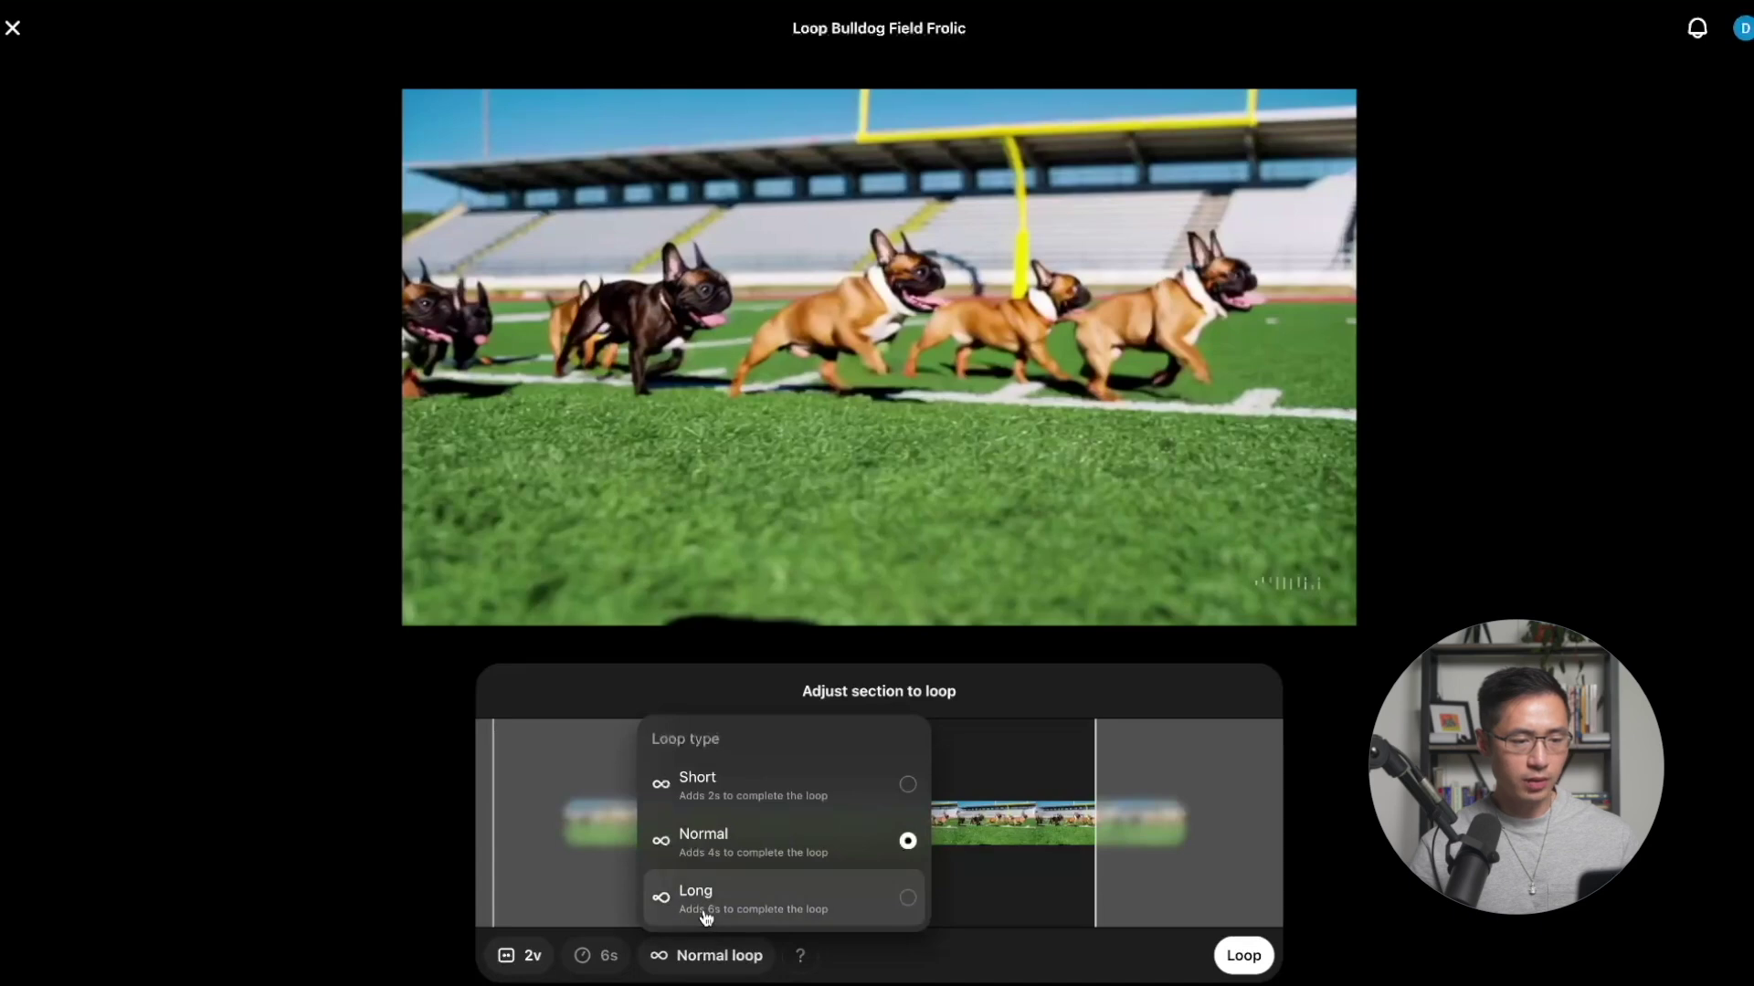
{"action": "left_click", "coordinate": [706, 911]}
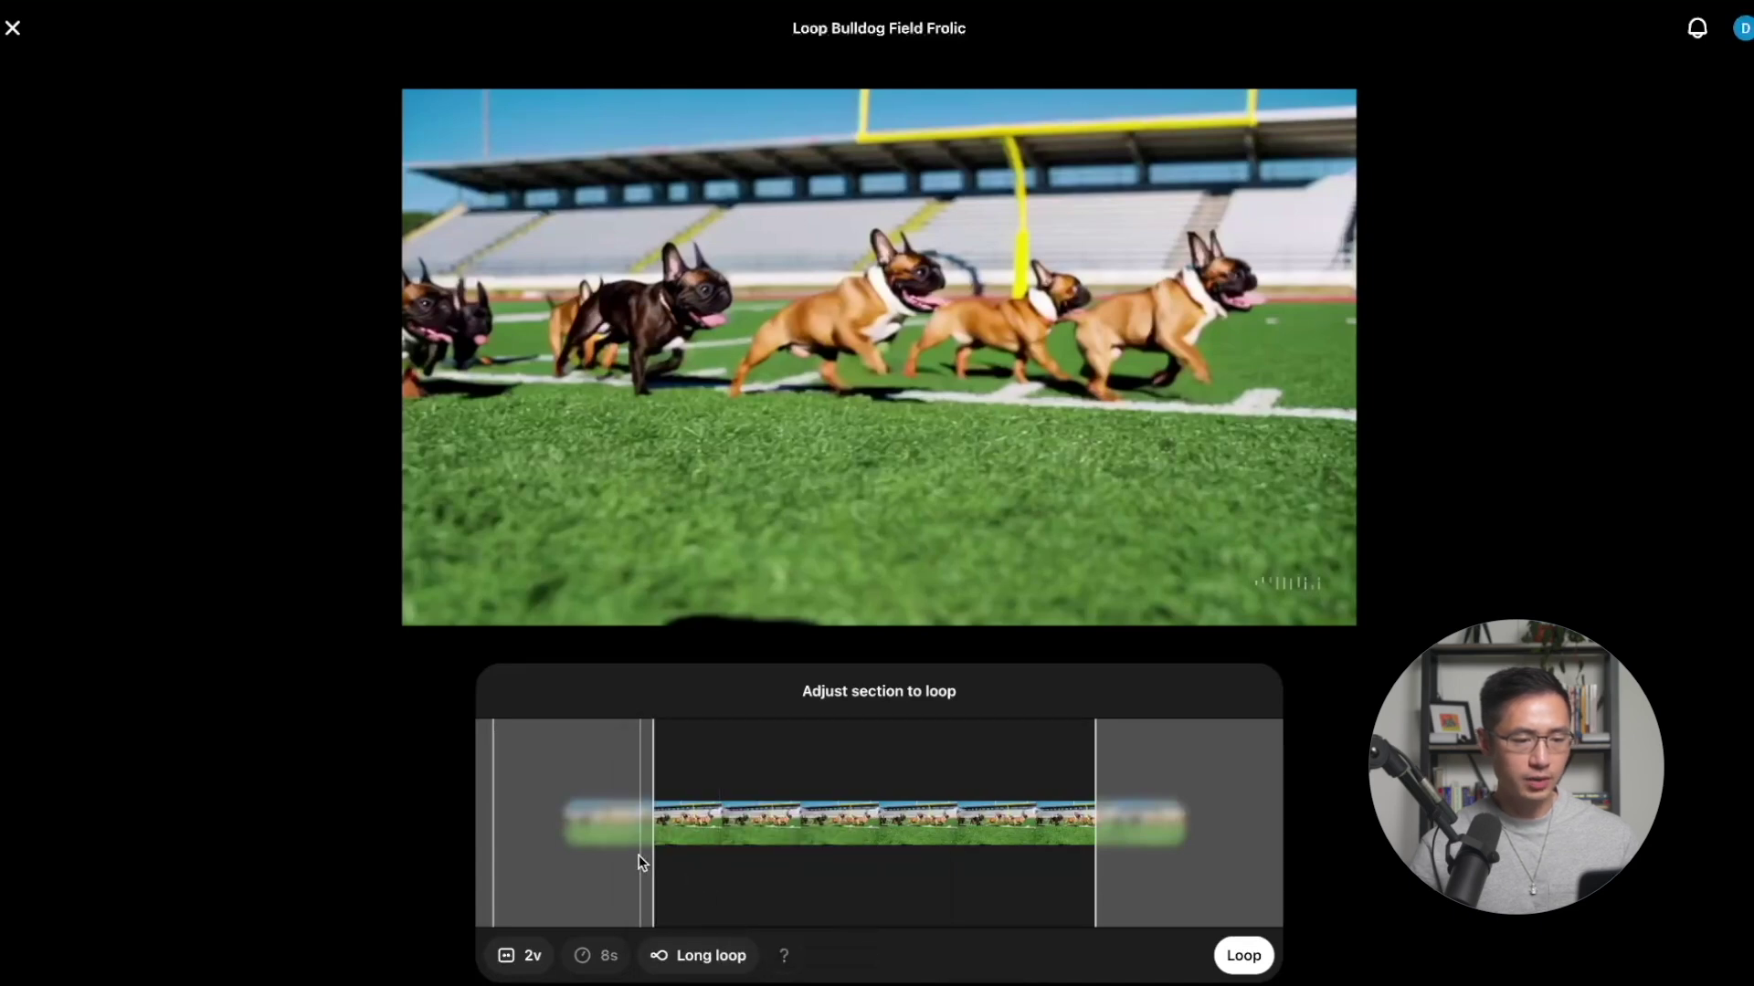
{"action": "left_click_drag", "start_coordinate": [642, 863], "coordinate": [857, 833]}
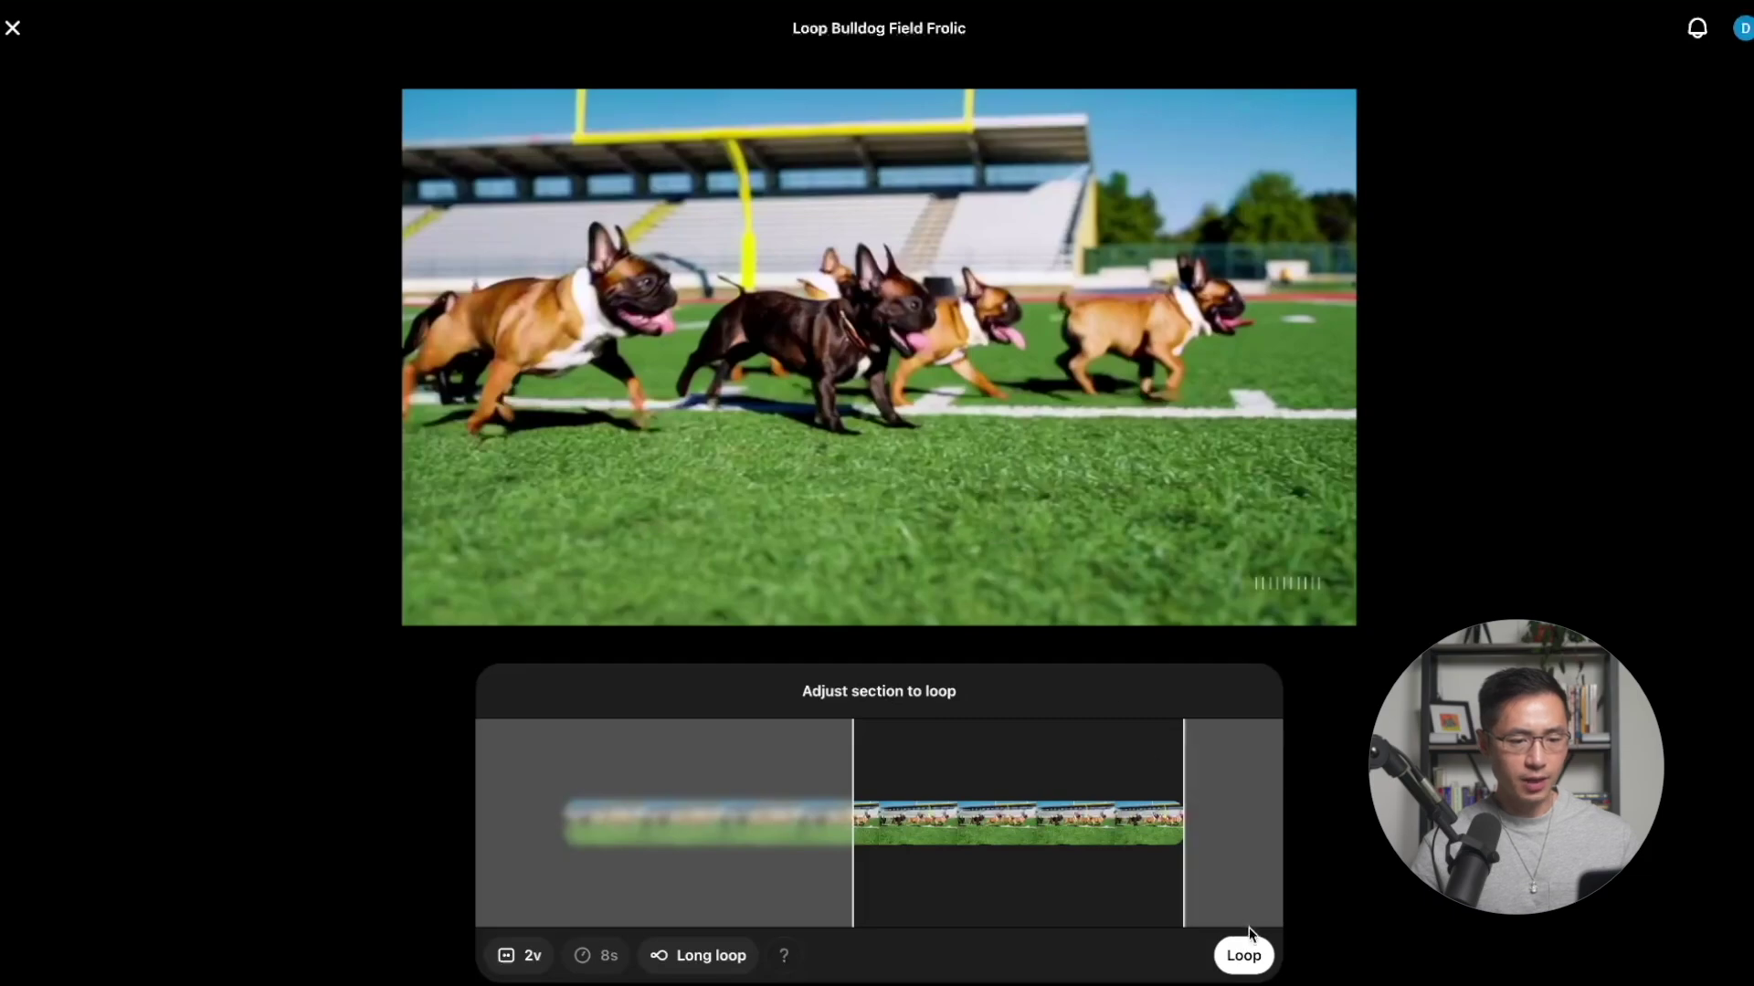
{"action": "left_click", "coordinate": [1236, 956]}
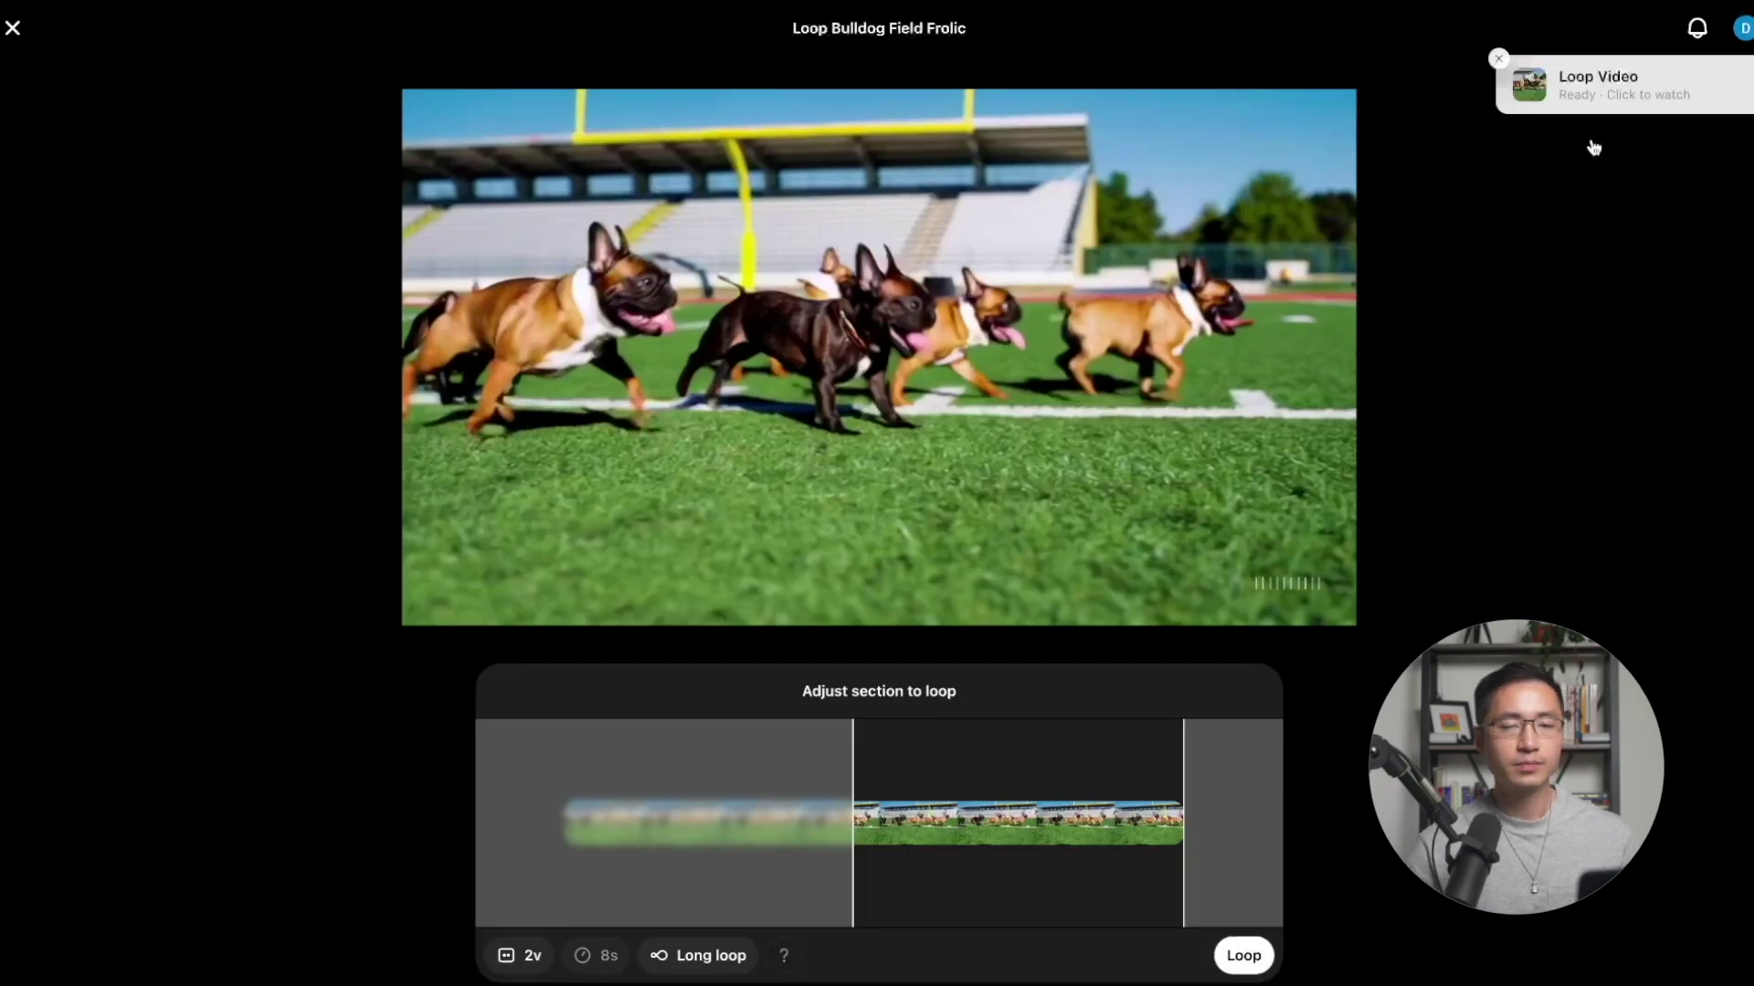
{"action": "left_click", "coordinate": [1619, 97]}
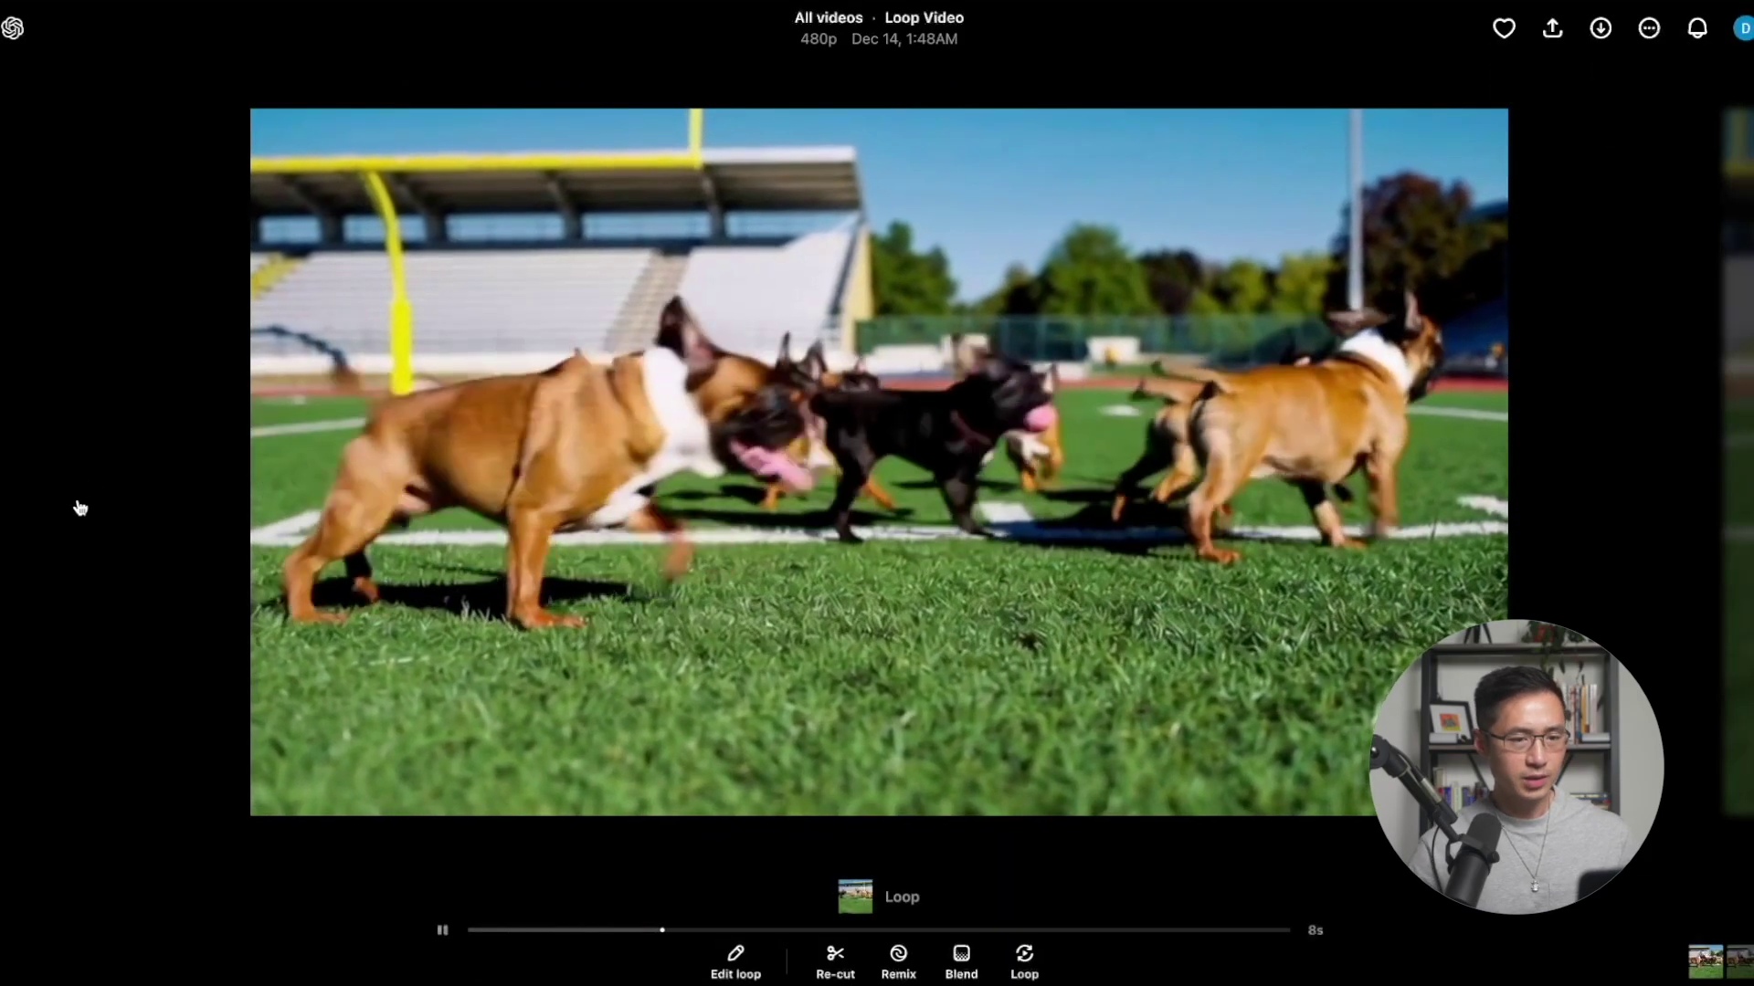